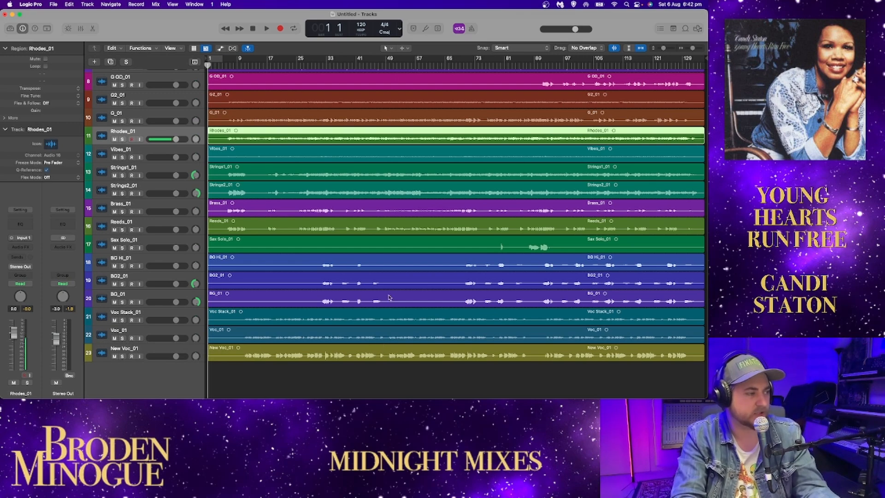
# Step: Enlarge the track display, then solo the K_01 track and play it from bar 6 with its waveform zoomed in
pyautogui.click(146, 80)
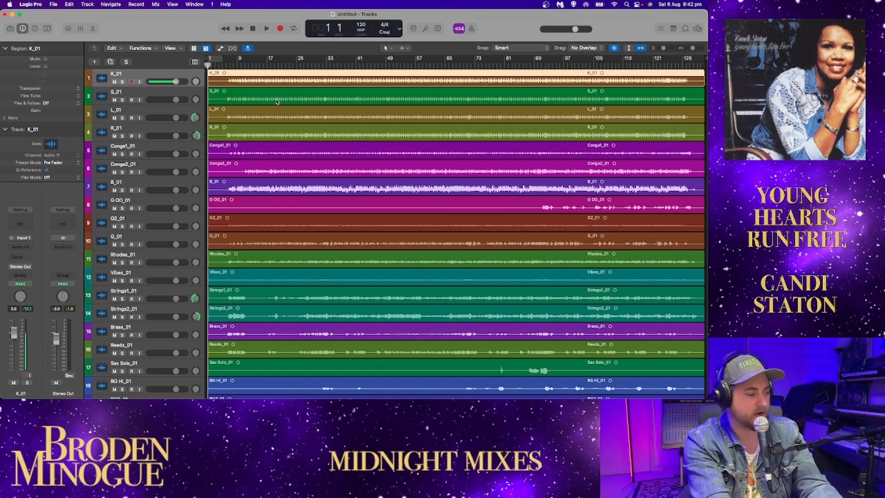
pyautogui.scroll(-5, 277, 129)
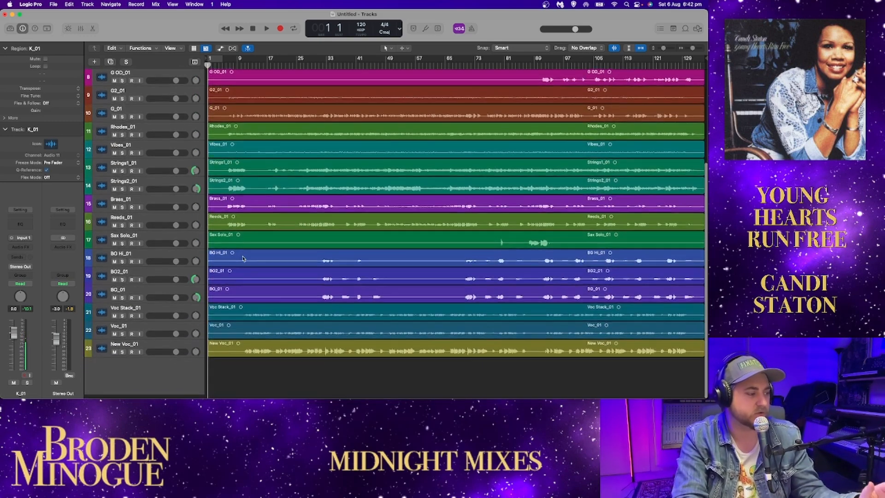
pyautogui.scroll(5, 252, 261)
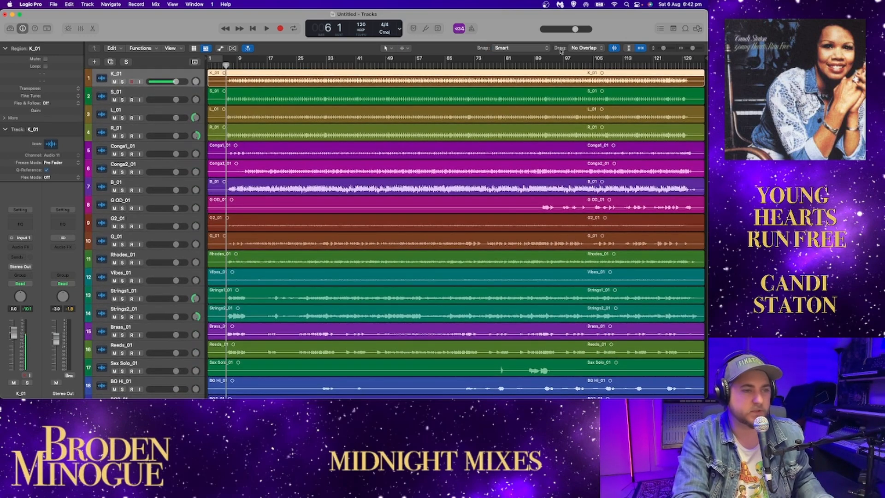
pyautogui.moveTo(662, 48); pyautogui.dragTo(667, 48)
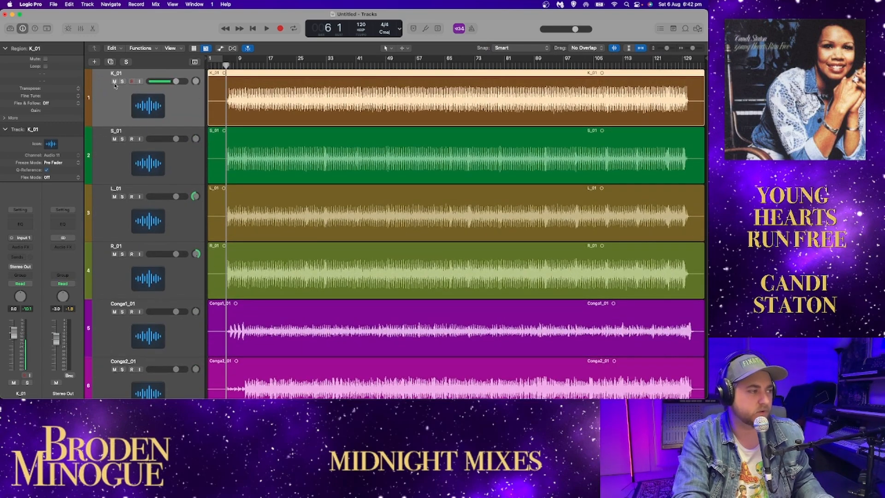
pyautogui.click(122, 82)
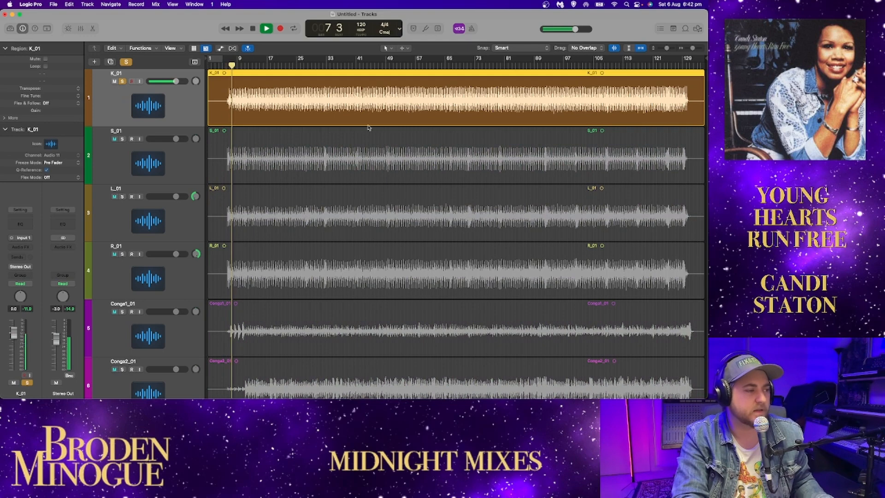
pyautogui.moveTo(669, 48); pyautogui.dragTo(693, 48)
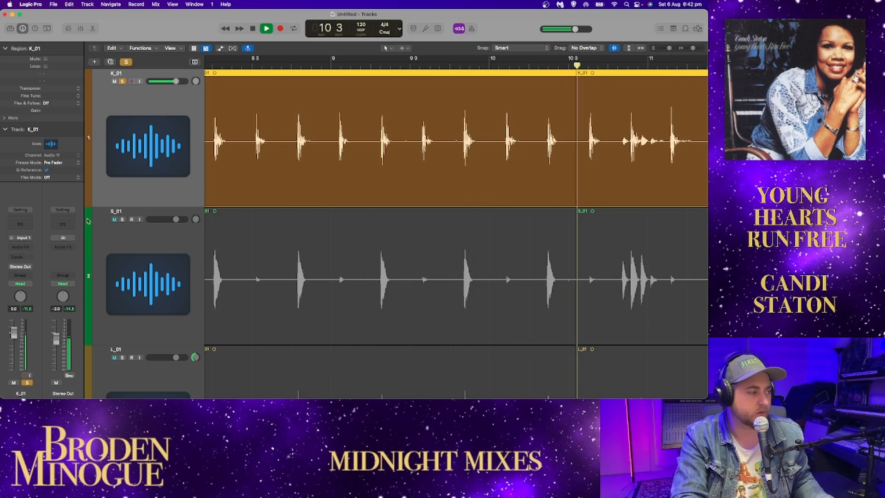
# Step: Add a Channel EQ to K_01, moving its low shelf to 61.5 Hz and the 2500 Hz band to 4600 Hz at +0.1 dB
pyautogui.click(20, 224)
pyautogui.moveTo(472, 106); pyautogui.dragTo(406, 127)
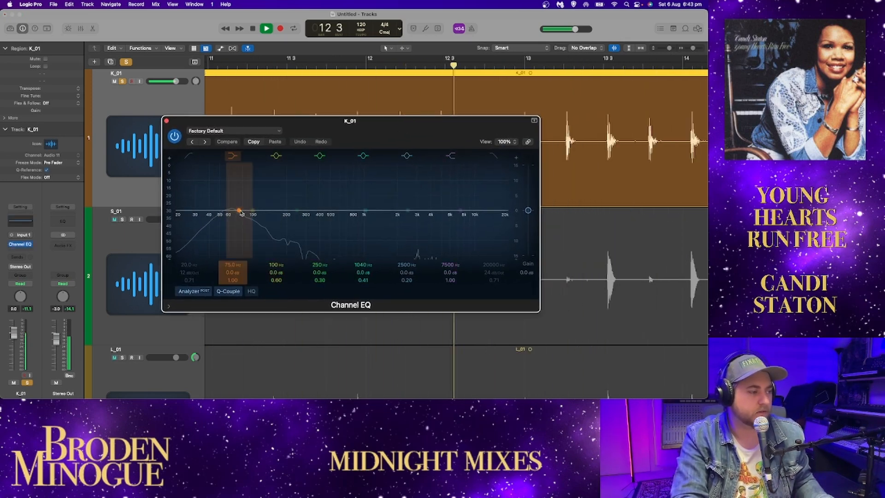
pyautogui.moveTo(238, 210)
pyautogui.mouseDown()
pyautogui.moveTo(253, 211)
pyautogui.moveTo(229, 212)
pyautogui.mouseUp()
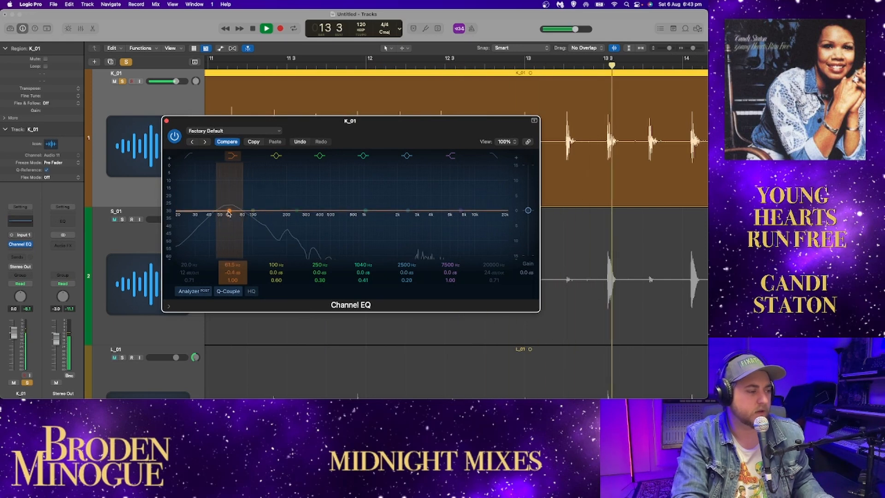
pyautogui.moveTo(407, 208); pyautogui.dragTo(425, 211)
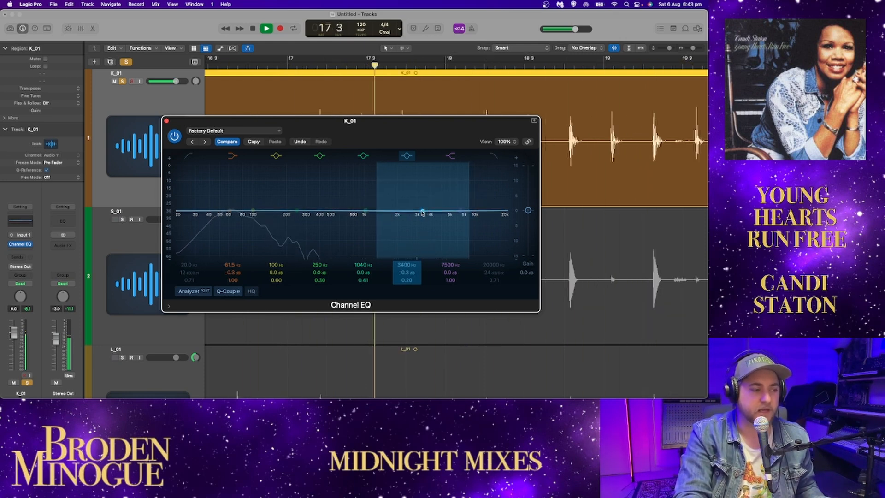
pyautogui.moveTo(422, 212)
pyautogui.mouseDown()
pyautogui.moveTo(427, 185)
pyautogui.moveTo(418, 254)
pyautogui.moveTo(344, 251)
pyautogui.moveTo(438, 218)
pyautogui.mouseUp()
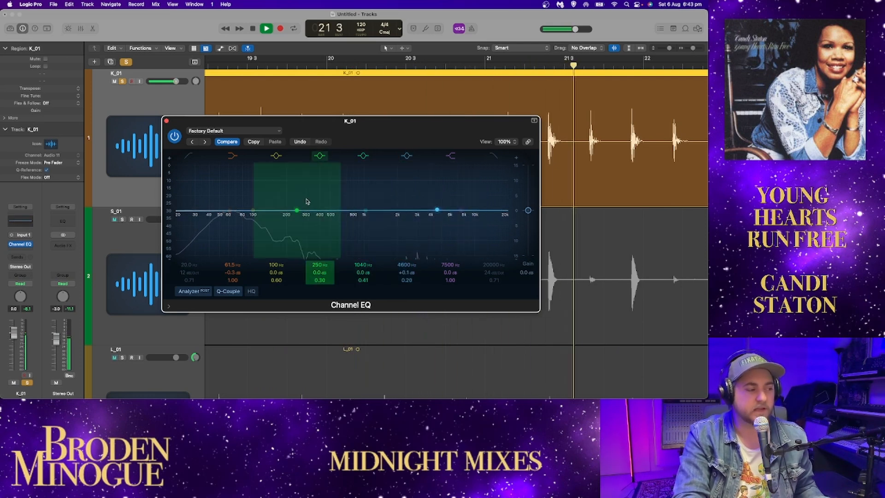
pyautogui.press('space')
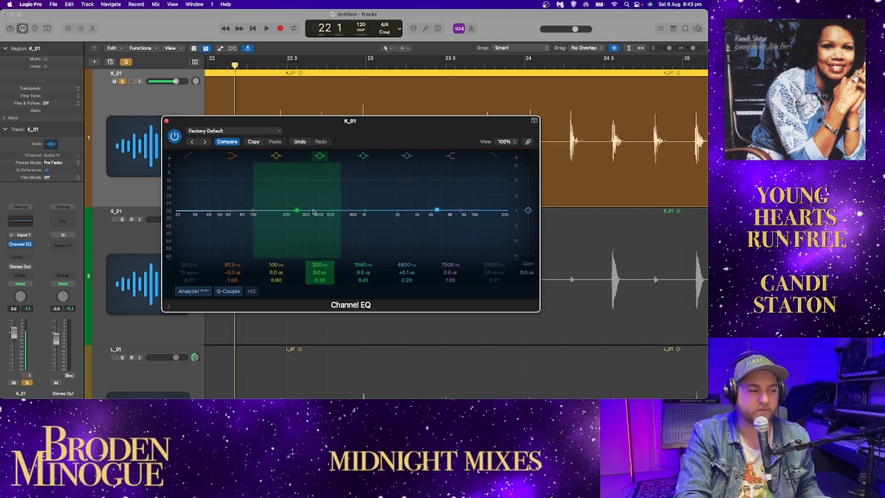
# Step: Try a 12.6 dB low-shelf cut at 78 Hz and an 11.3 dB mid boost at 620 Hz in K_01's EQ, then reset both bands
pyautogui.moveTo(298, 210); pyautogui.dragTo(337, 205)
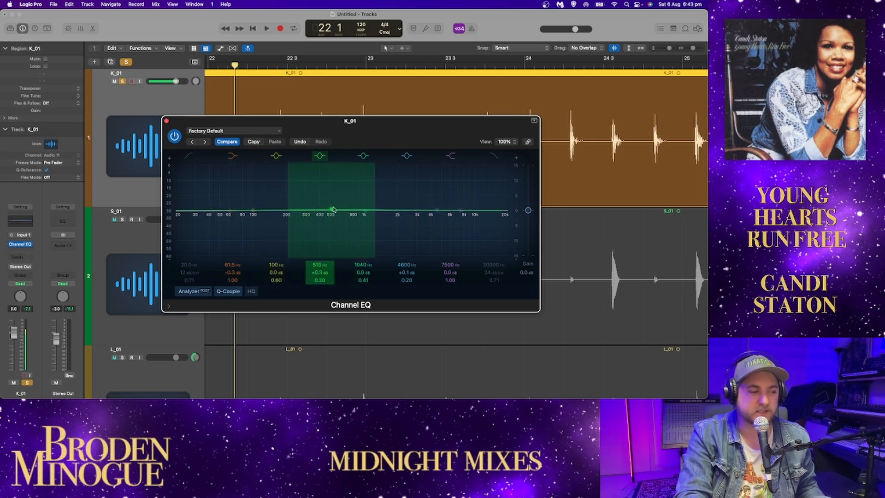
pyautogui.press('space')
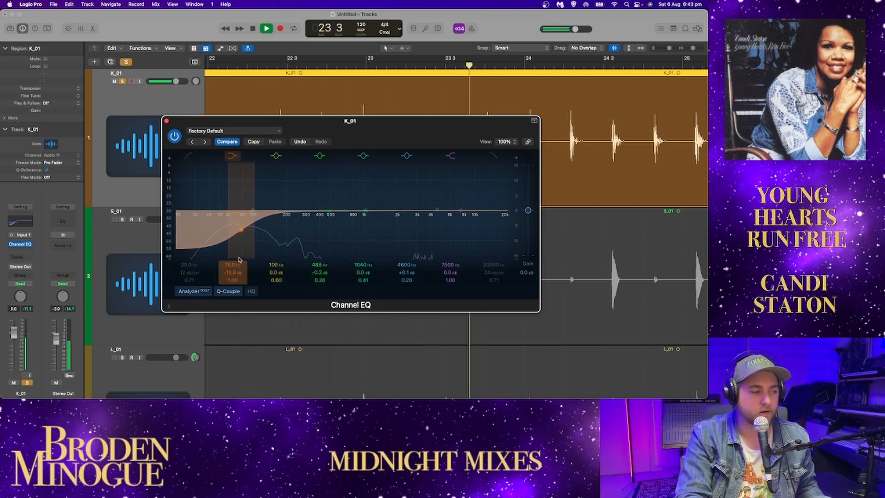
pyautogui.moveTo(329, 211); pyautogui.dragTo(342, 171)
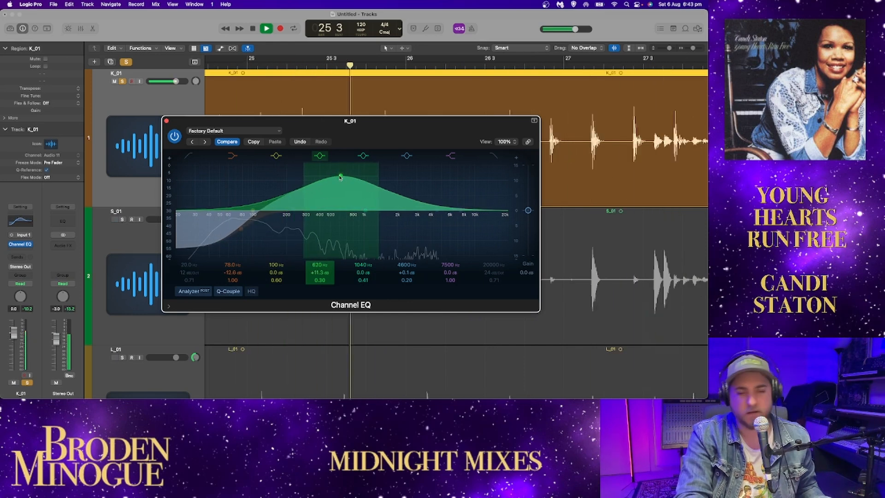
pyautogui.keyDown('alt'); pyautogui.click(340, 178); pyautogui.keyUp('alt')
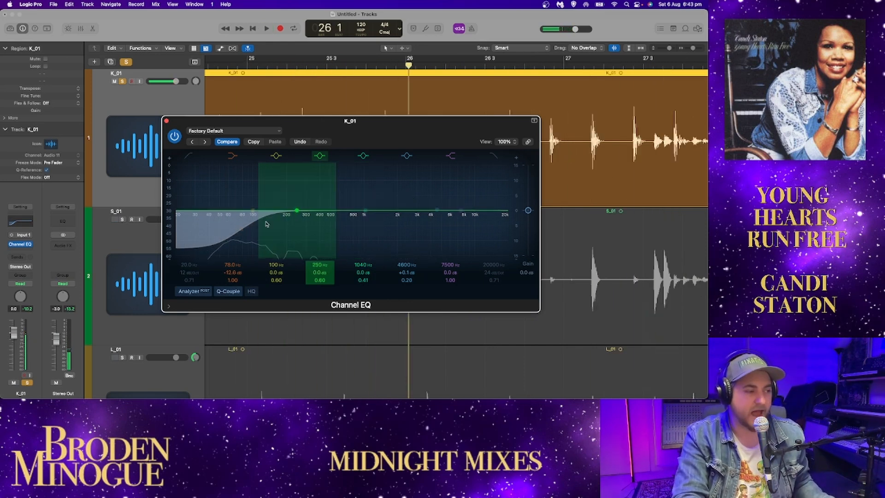
pyautogui.keyDown('alt'); pyautogui.click(245, 231); pyautogui.keyUp('alt')
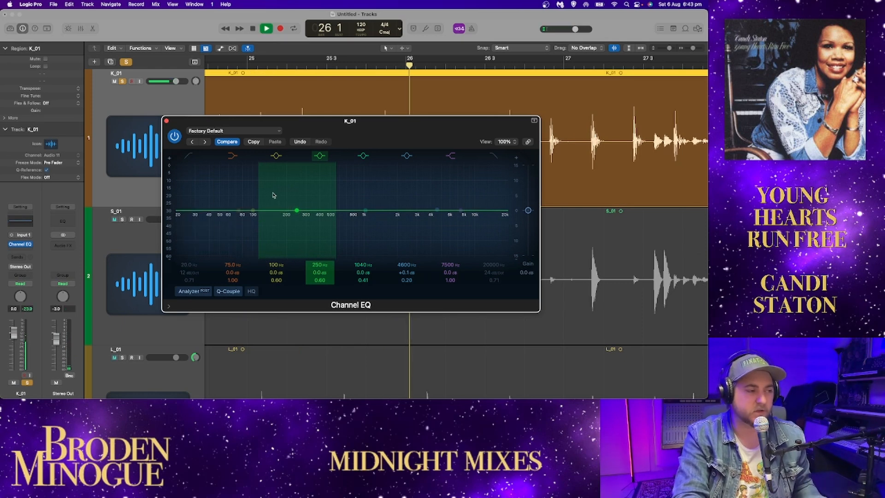
pyautogui.click(167, 121)
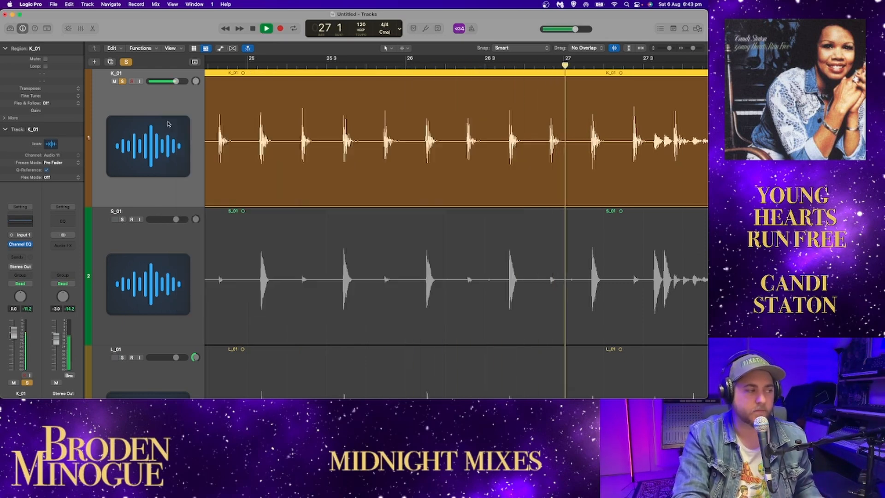
# Step: Switch the solo from K_01 to S_01 and add a Channel EQ to S_01
pyautogui.click(114, 81)
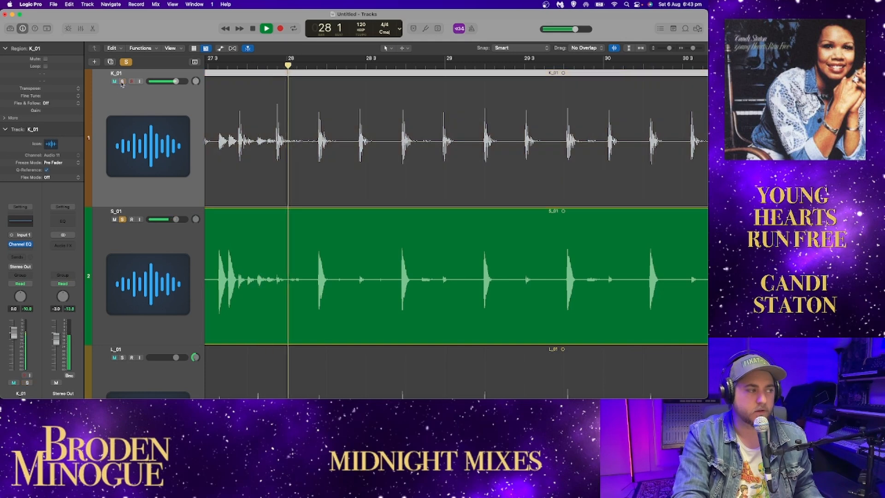
pyautogui.click(161, 238)
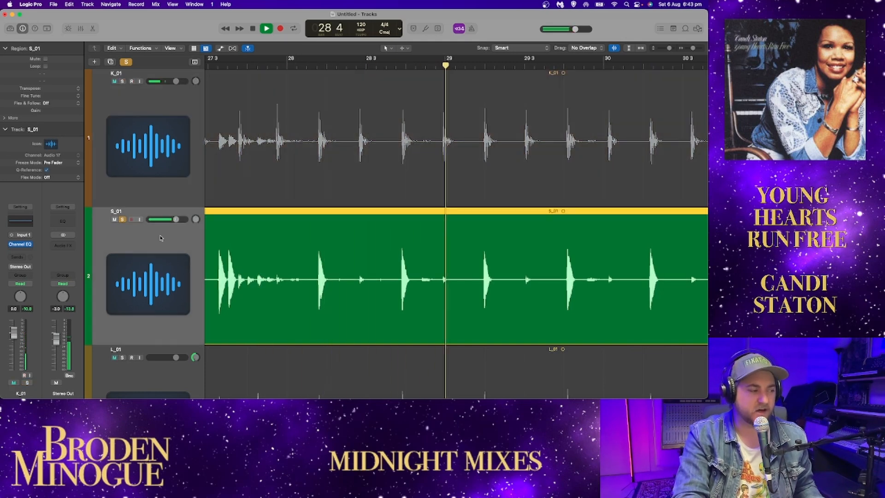
pyautogui.click(20, 222)
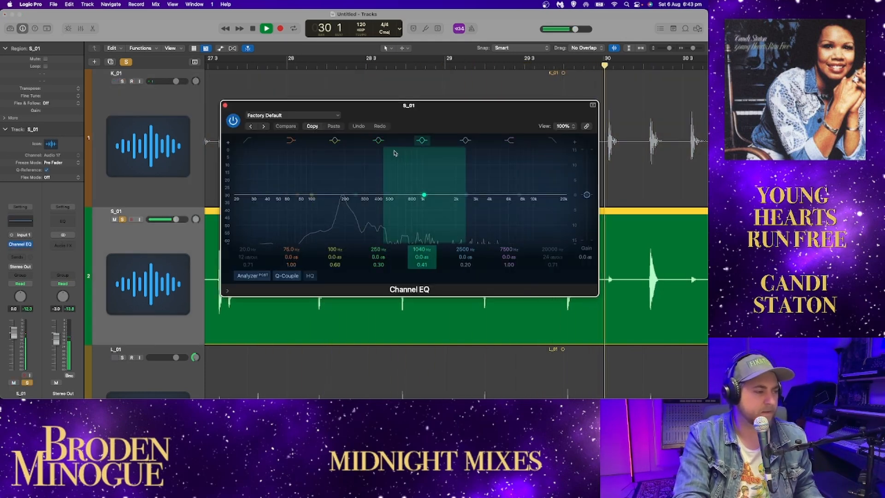
# Step: Try a 9.7 dB cut at 191 Hz in S_01's EQ, then reset that band
pyautogui.moveTo(351, 194); pyautogui.dragTo(346, 225)
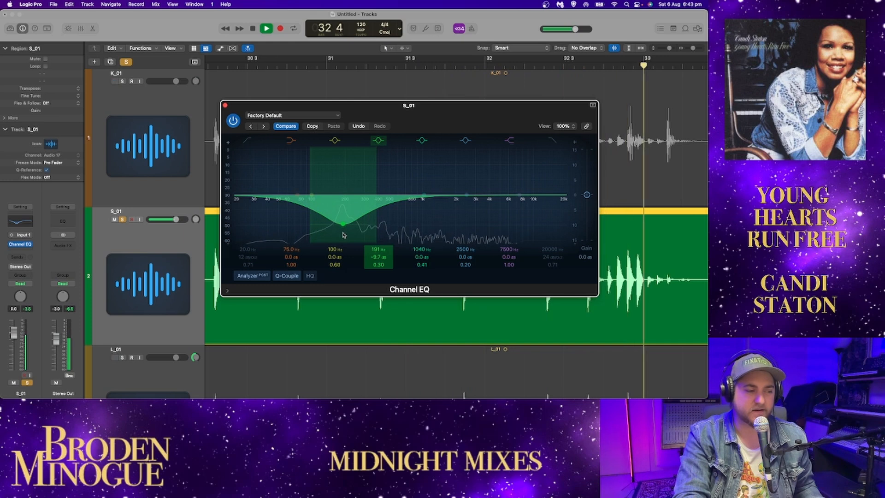
pyautogui.moveTo(343, 235); pyautogui.dragTo(366, 200)
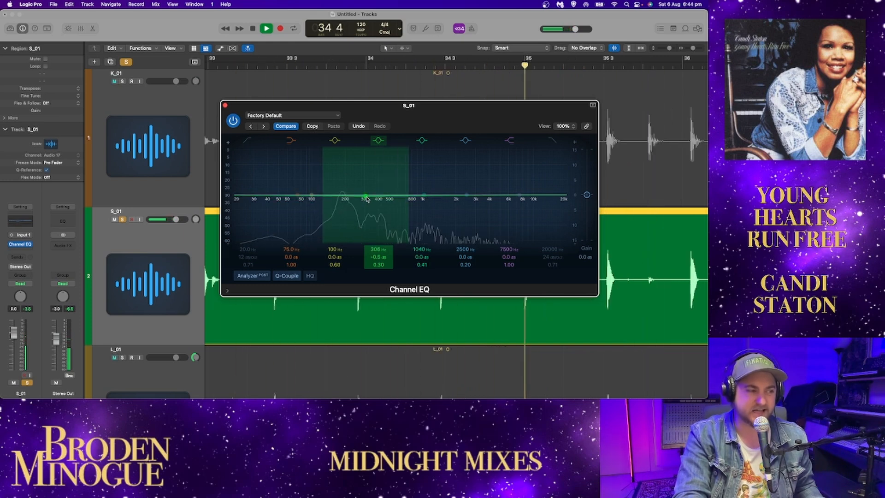
pyautogui.keyDown('alt'); pyautogui.click(365, 199); pyautogui.keyUp('alt')
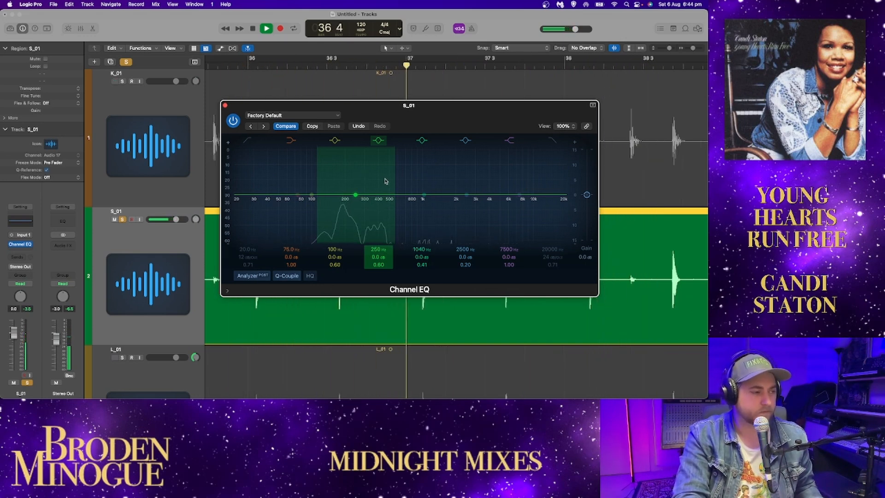
pyautogui.moveTo(417, 107)
pyautogui.mouseDown()
pyautogui.moveTo(308, 62)
pyautogui.moveTo(408, 117)
pyautogui.mouseUp()
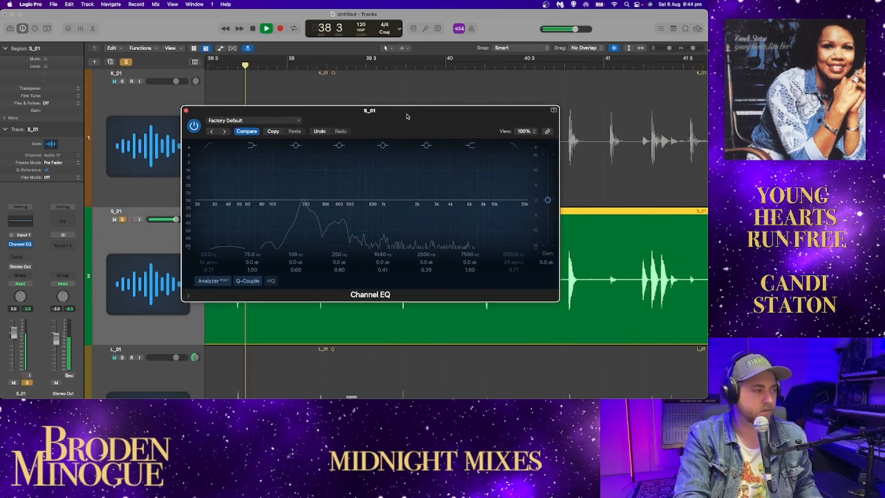
# Step: Solo K_01 alongside S_01, close the EQ window and play both tracks together
pyautogui.click(122, 81)
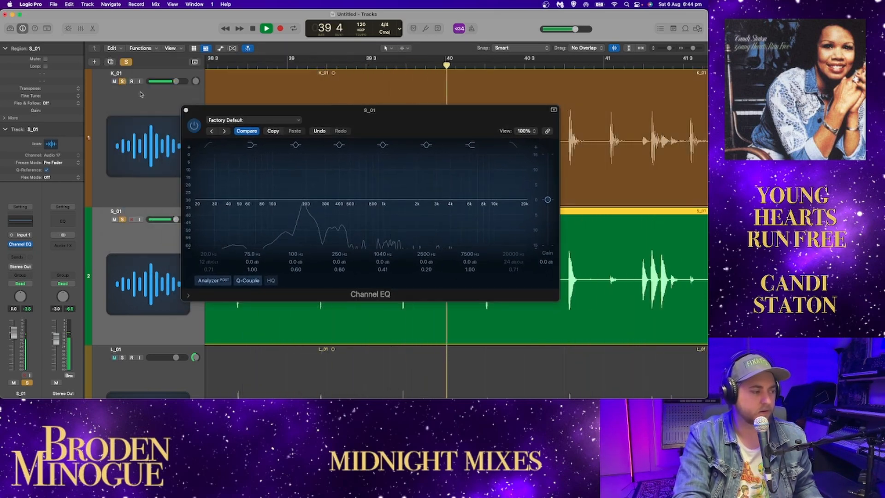
pyautogui.click(186, 110)
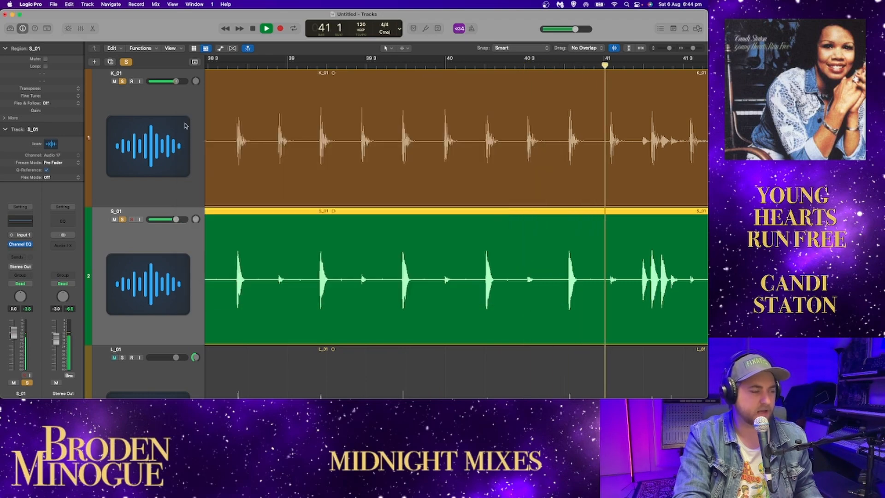
pyautogui.moveTo(693, 48); pyautogui.dragTo(687, 50)
pyautogui.press('space')
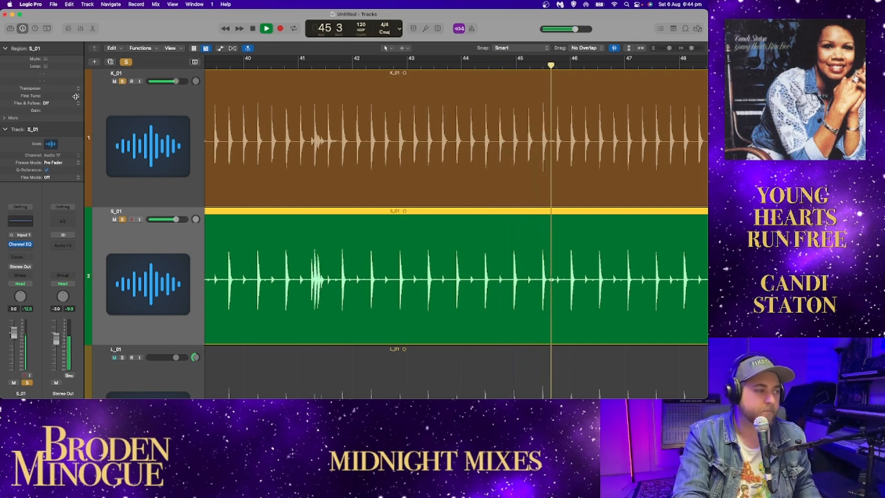
# Step: Switch the solo from K_01 and S_01 to L_01 and R_01, then play the pair
pyautogui.click(122, 81)
pyautogui.scroll(-5, 162, 270)
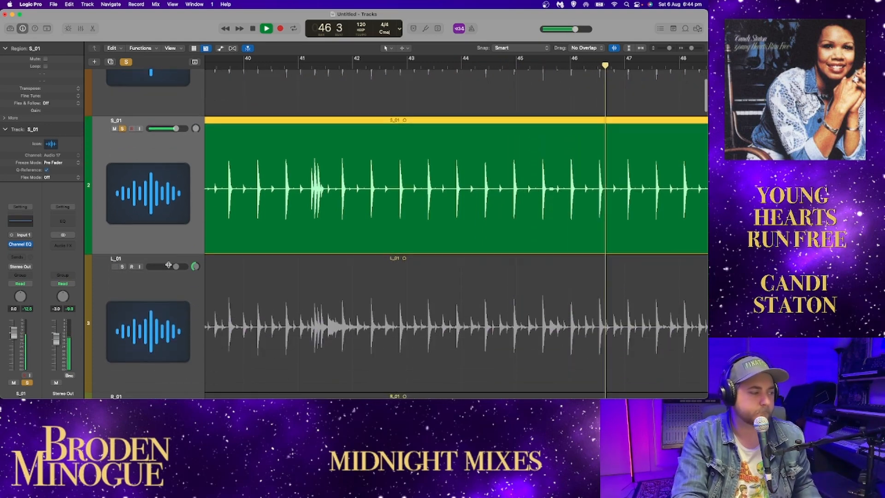
pyautogui.click(123, 245)
pyautogui.press('space')
pyautogui.click(122, 108)
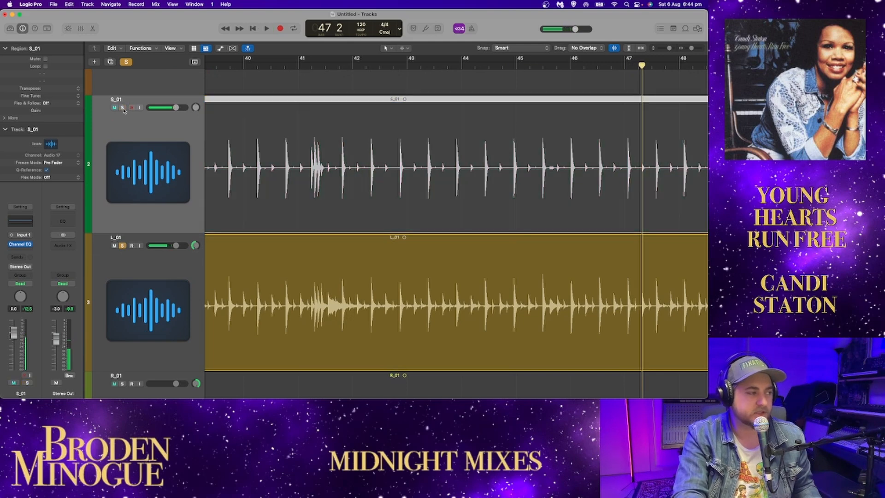
pyautogui.scroll(-3, 137, 201)
pyautogui.click(122, 303)
pyautogui.scroll(-2, 168, 257)
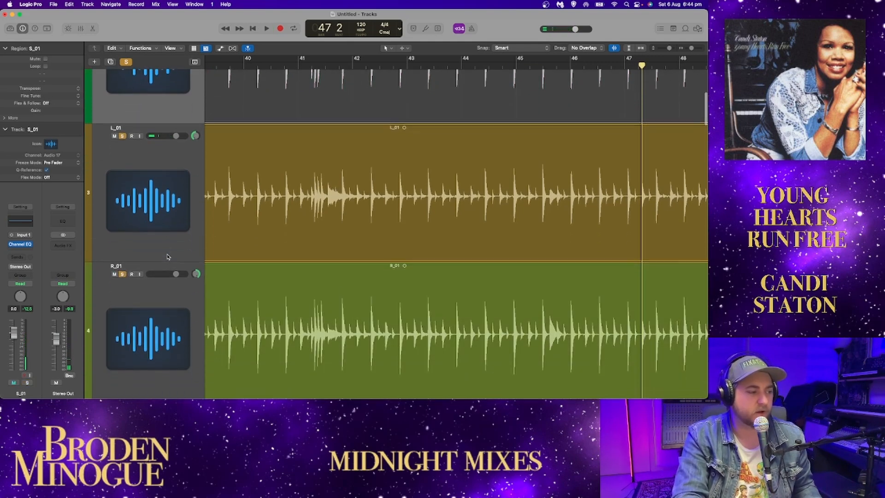
pyautogui.press('space')
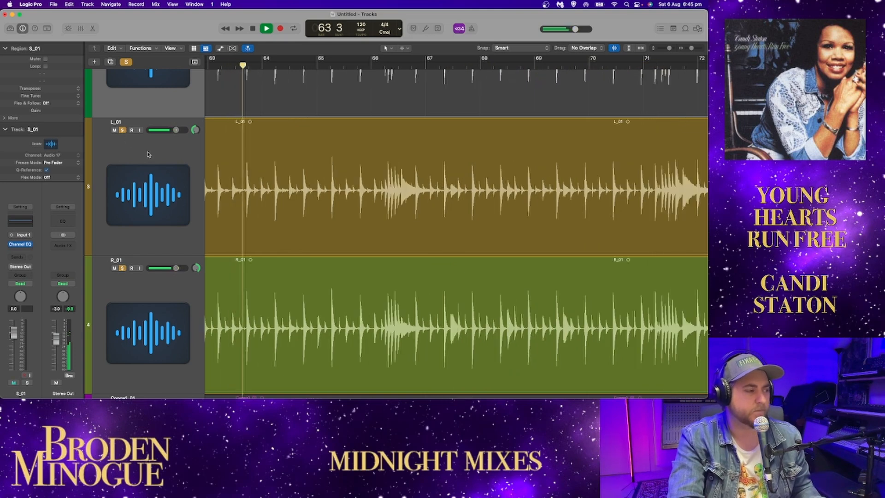
# Step: Stop playback and switch the solo from L_01 and R_01 to Conga1_01
pyautogui.scroll(-2, 161, 161)
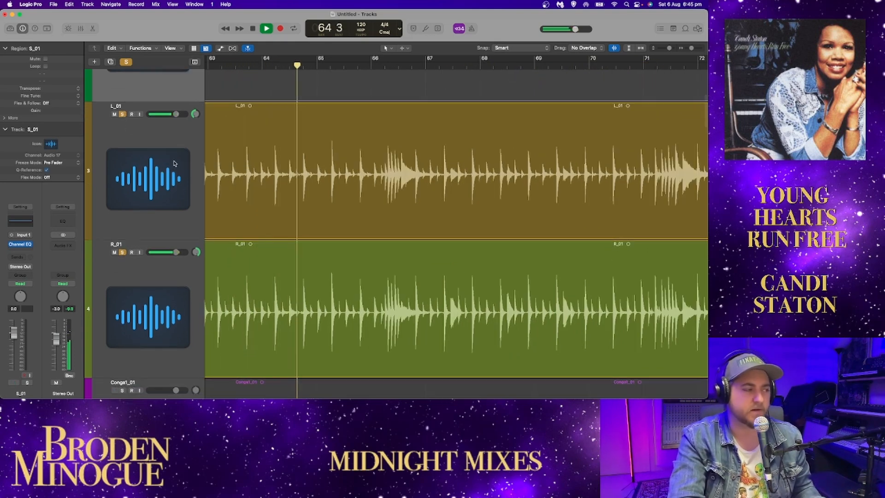
pyautogui.press('space')
pyautogui.click(122, 114)
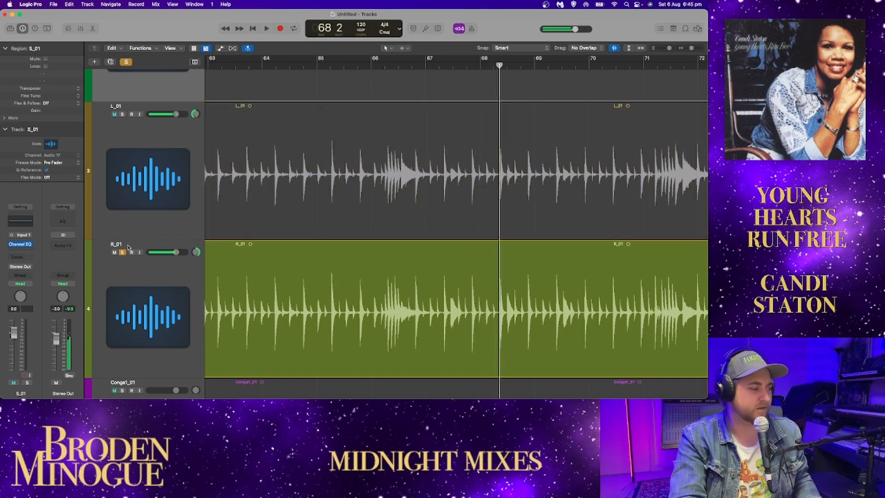
pyautogui.scroll(-2, 132, 246)
pyautogui.scroll(-4, 131, 246)
pyautogui.click(123, 238)
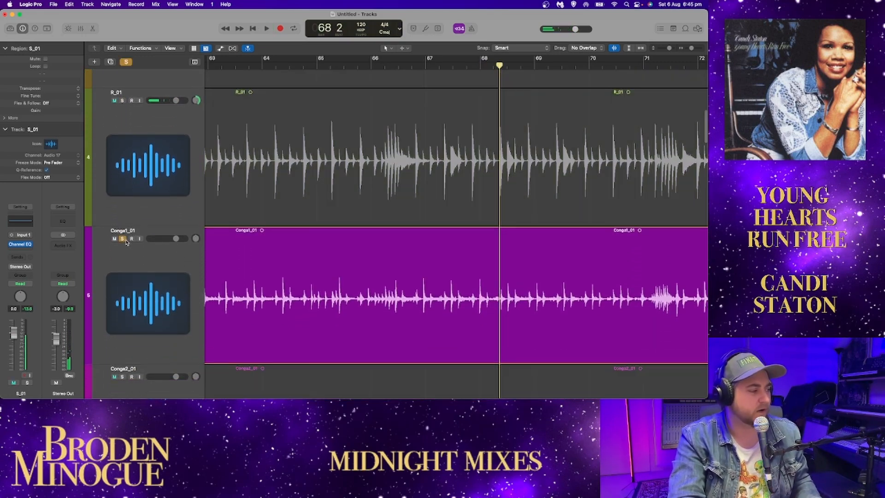
pyautogui.scroll(-3, 127, 237)
pyautogui.scroll(-1, 124, 246)
pyautogui.hscroll(-10, 321, 171)
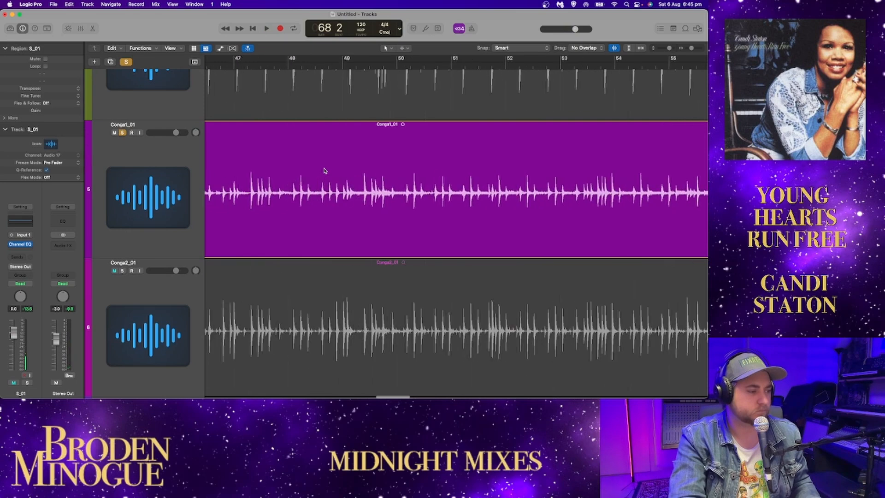
# Step: Play the soloed Conga1_01 with its Channel EQ open, shift the 2500 Hz band to 3260 Hz at +0.2 dB, and close the EQ
pyautogui.press('space')
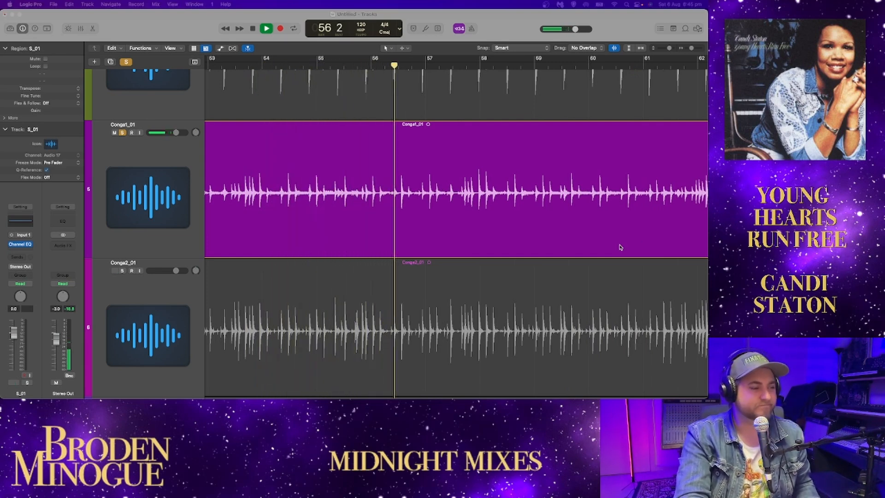
pyautogui.click(143, 147)
pyautogui.click(17, 225)
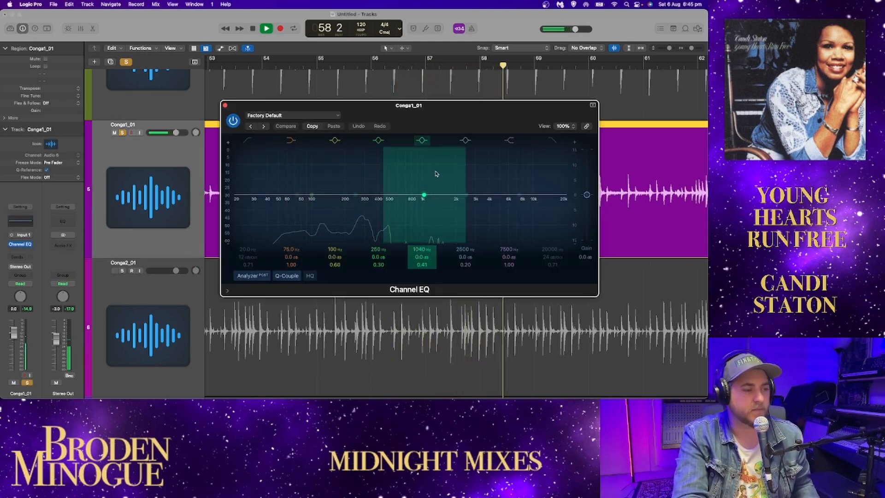
pyautogui.moveTo(465, 194)
pyautogui.mouseDown()
pyautogui.moveTo(470, 149)
pyautogui.moveTo(505, 145)
pyautogui.moveTo(479, 194)
pyautogui.mouseUp()
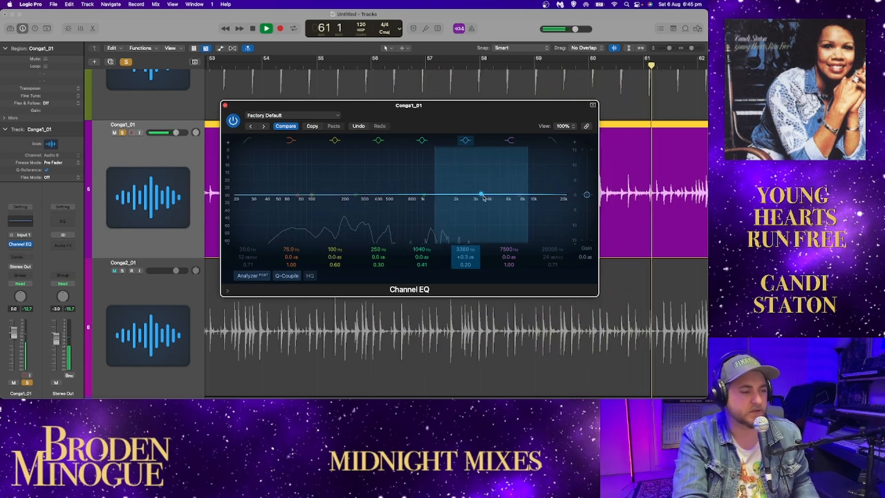
pyautogui.click(225, 106)
# Step: Add R_01, L_01, S_01 and K_01 to the solo alongside Conga1_01 while playback runs
pyautogui.scroll(10, 119, 301)
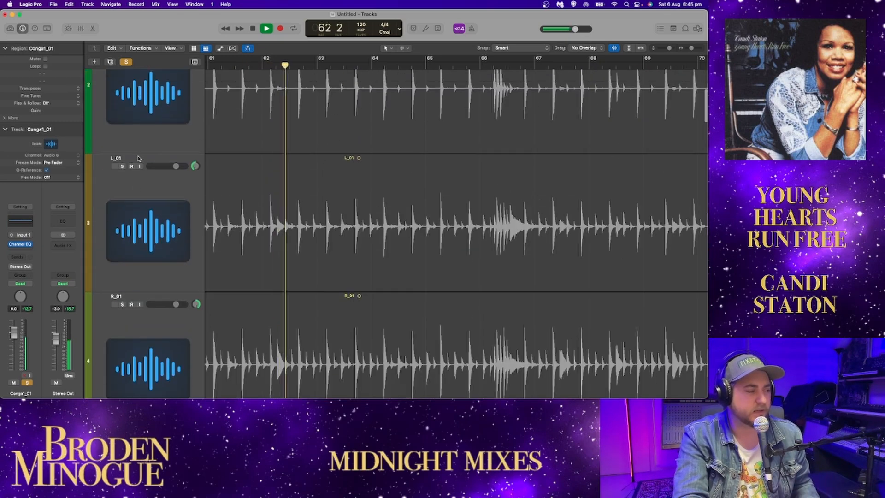
pyautogui.click(121, 302)
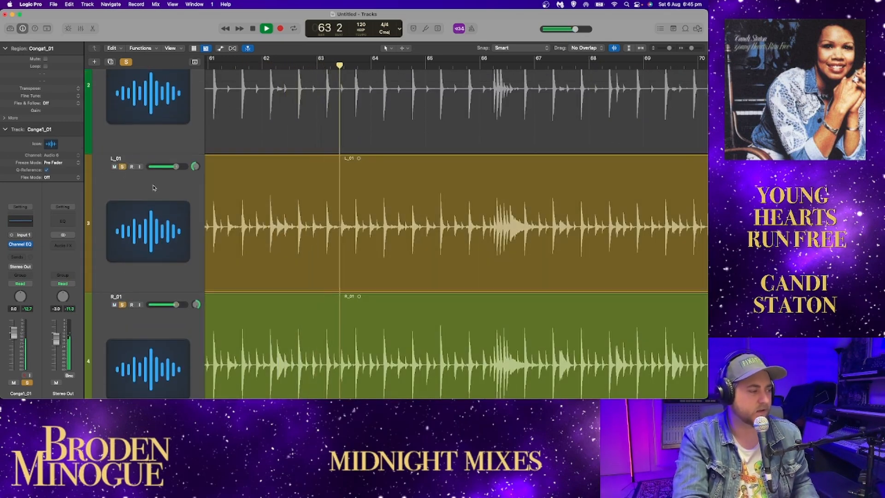
pyautogui.scroll(5, 154, 188)
pyautogui.moveTo(122, 219); pyautogui.dragTo(122, 81)
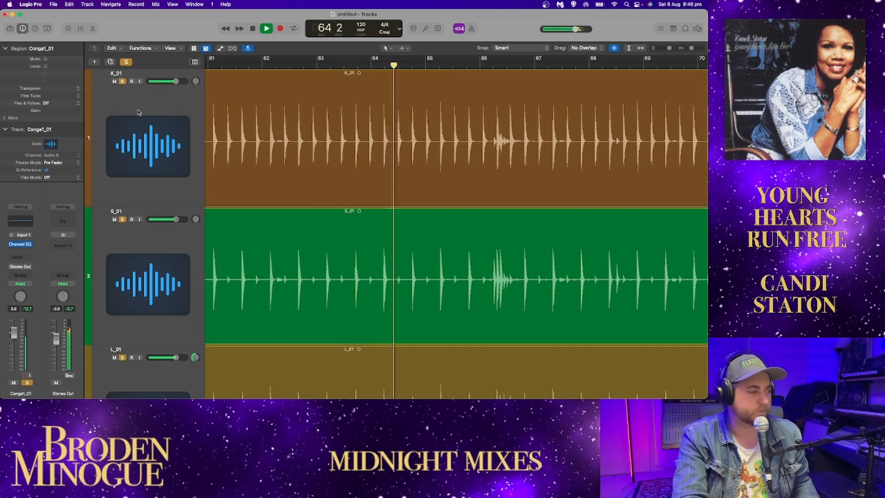
pyautogui.scroll(-15, 143, 108)
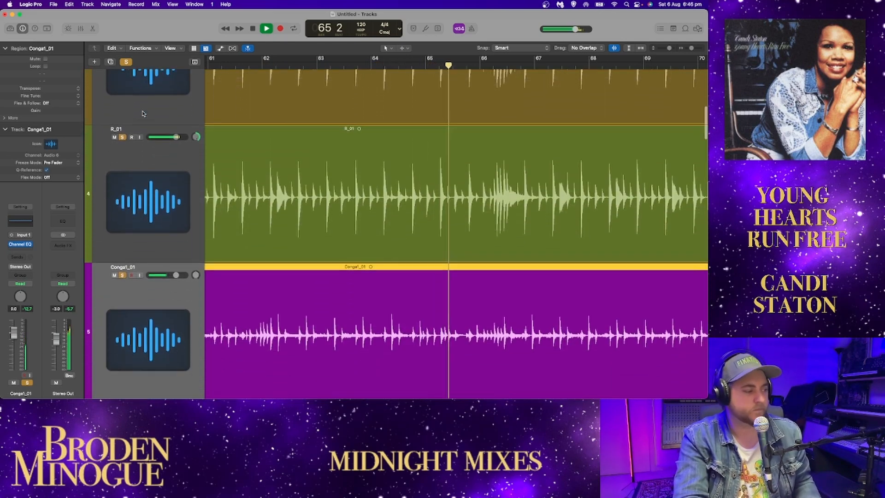
# Step: Stop playback, clear all solos and audition Conga2_01 alone, then add Conga1_01 to the solo
pyautogui.press('space')
pyautogui.click(126, 62)
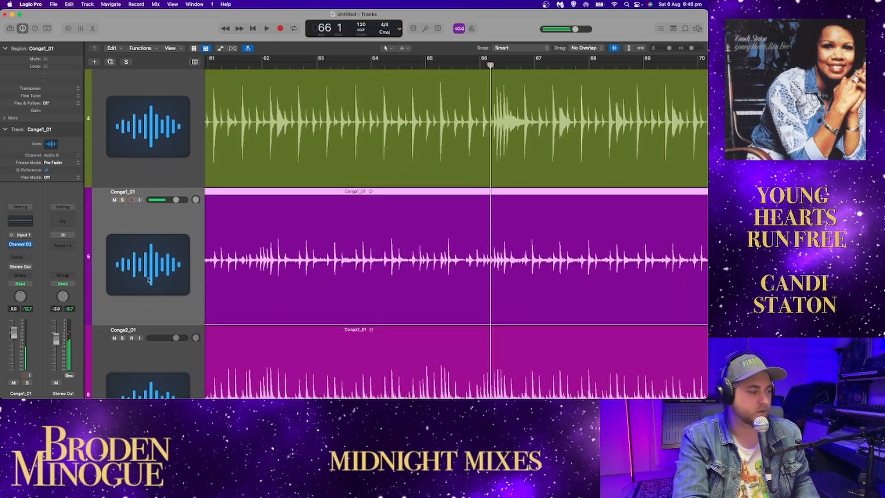
pyautogui.click(122, 338)
pyautogui.press('space')
pyautogui.scroll(-5, 419, 184)
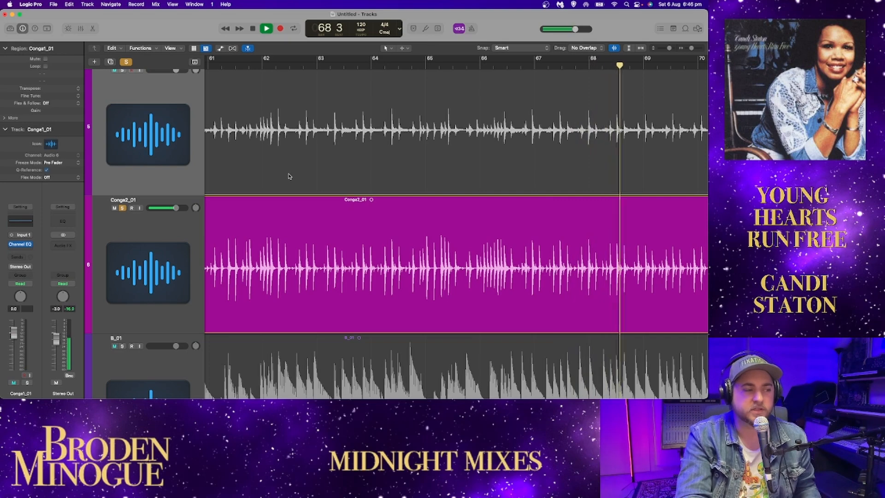
pyautogui.scroll(2, 249, 166)
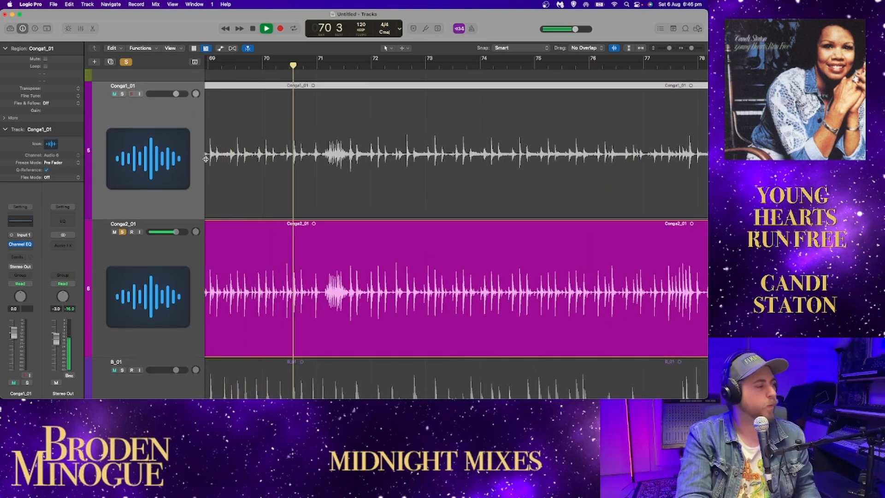
pyautogui.click(123, 95)
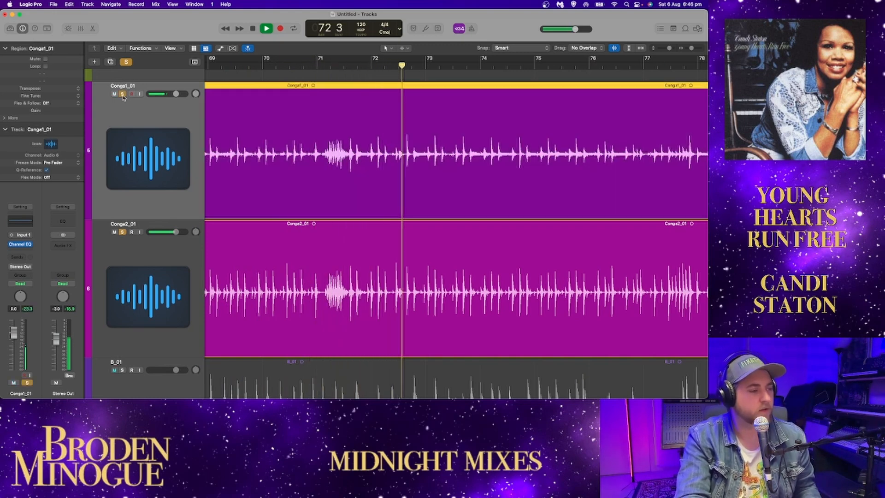
# Step: Try panning Conga1_01 and Conga2_01 to opposite sides, then return both pans to centre
pyautogui.moveTo(197, 94); pyautogui.dragTo(198, 147)
pyautogui.moveTo(196, 232); pyautogui.dragTo(211, 134)
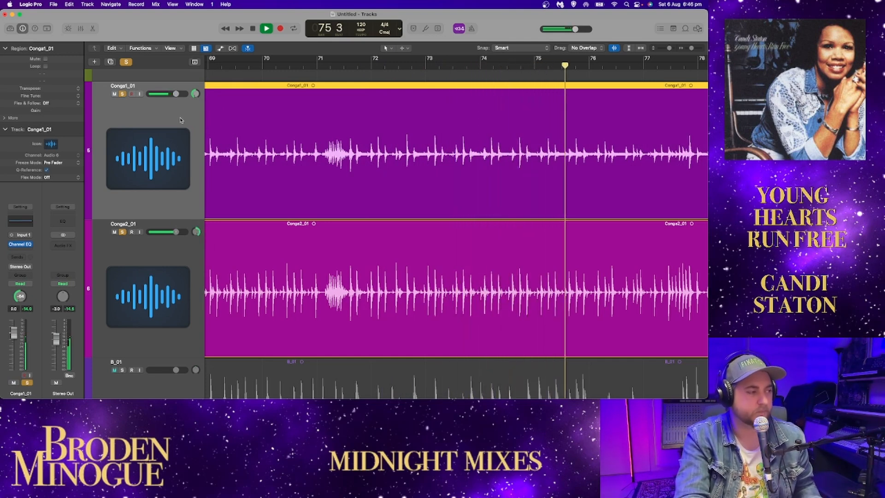
pyautogui.keyDown('alt'); pyautogui.click(195, 94); pyautogui.keyUp('alt')
pyautogui.keyDown('alt'); pyautogui.click(196, 232); pyautogui.keyUp('alt')
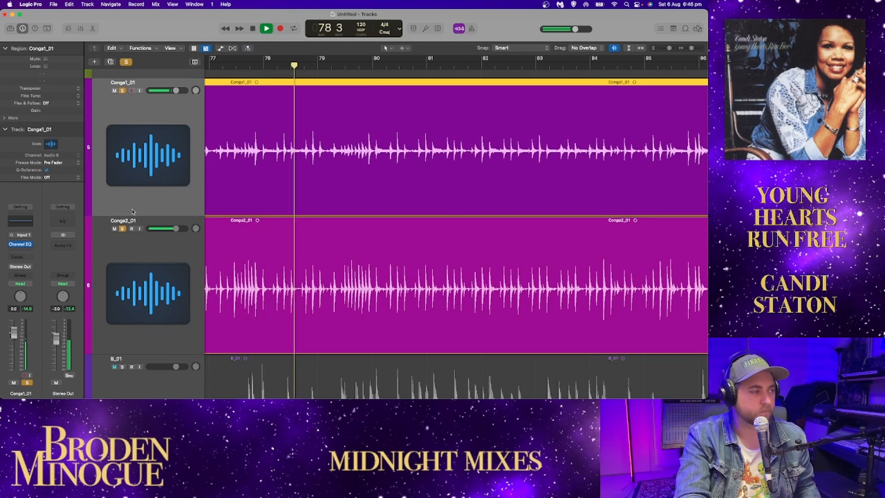
# Step: Solo K_01, S_01, L_01 and R_01 along with the two congas to hear all drums and percussion together
pyautogui.scroll(10, 137, 77)
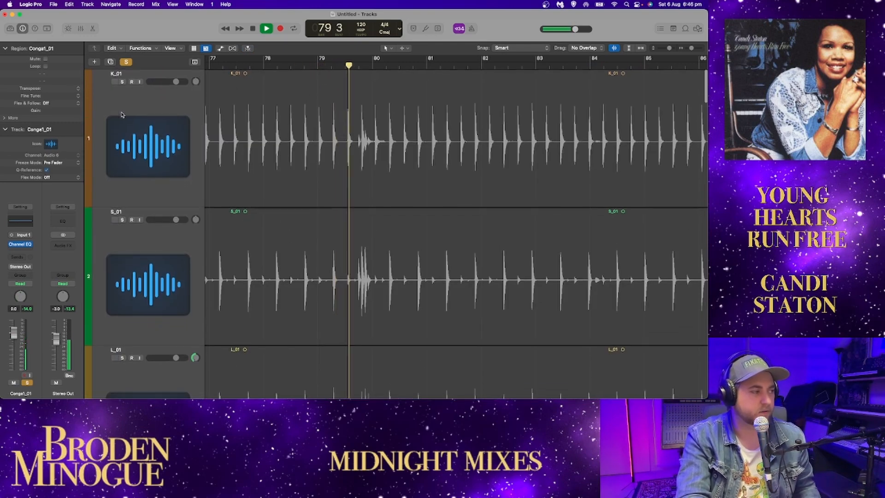
pyautogui.scroll(-4, 123, 323)
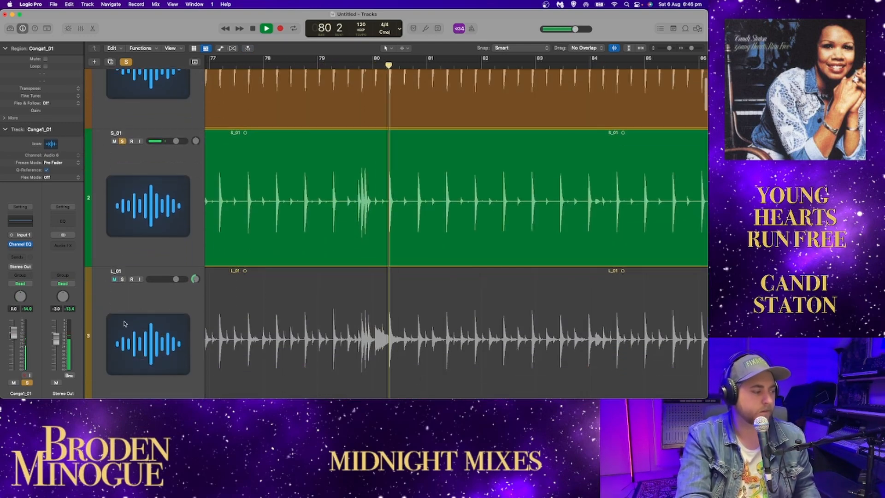
pyautogui.click(123, 280)
pyautogui.scroll(-6, 125, 279)
pyautogui.click(122, 262)
pyautogui.scroll(-4, 345, 296)
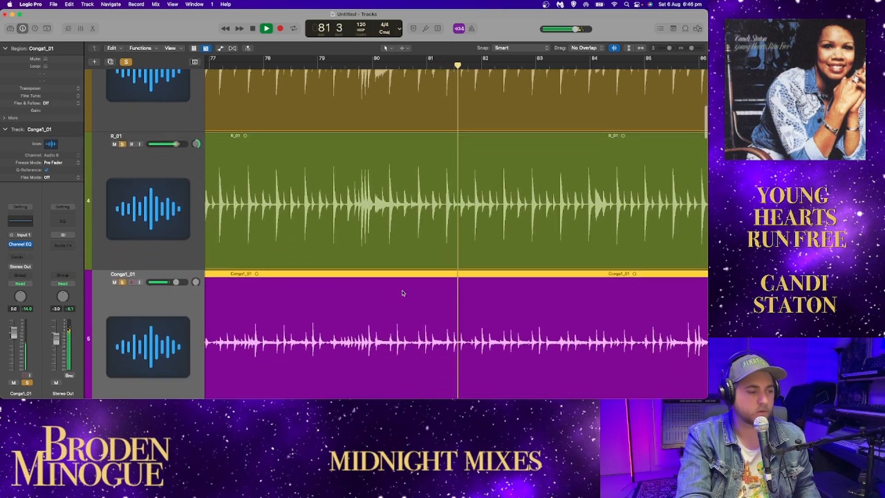
# Step: Reduce the track height and shrink the timeline scale so the whole song fits while the drums keep playing
pyautogui.moveTo(669, 48); pyautogui.dragTo(667, 48)
pyautogui.scroll(1, 555, 98)
pyautogui.scroll(1, 556, 99)
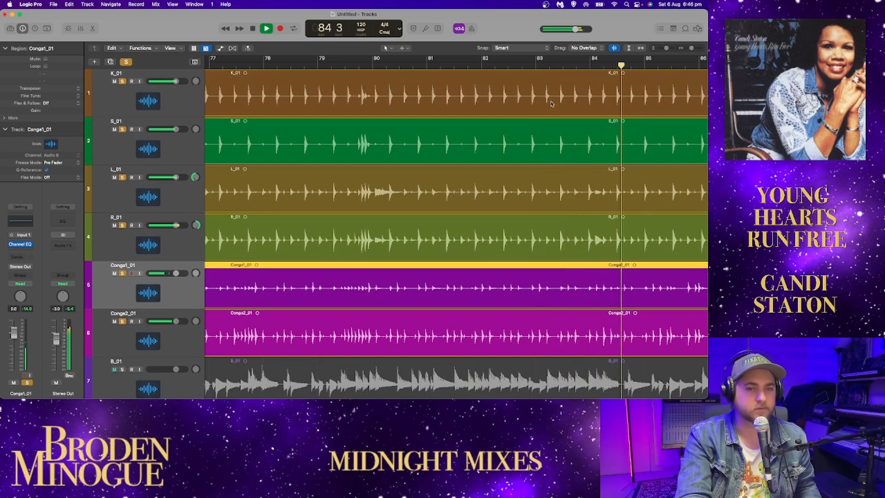
pyautogui.hscroll(-10, 503, 126)
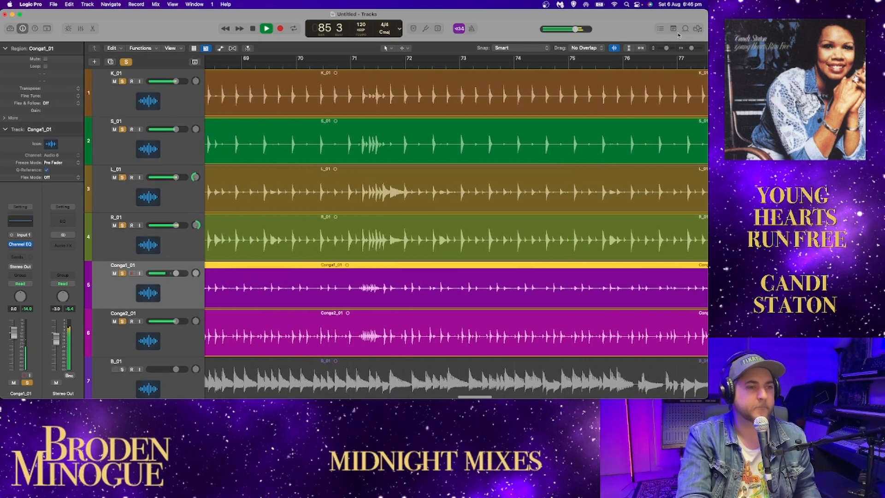
pyautogui.moveTo(690, 48); pyautogui.dragTo(682, 50)
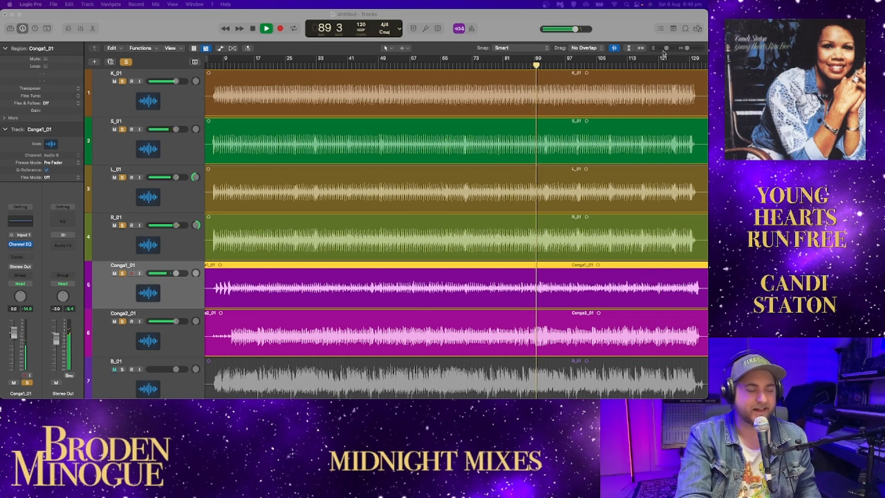
pyautogui.click(640, 29)
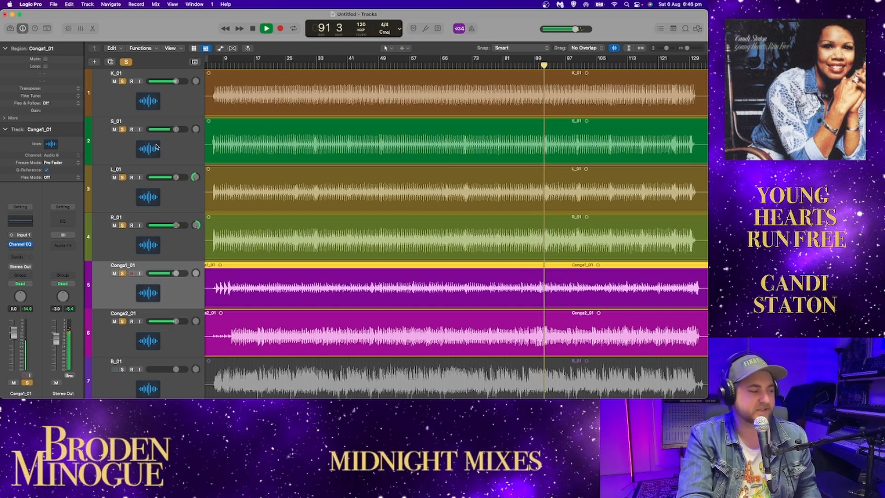
# Step: Clear the drum and conga solos, solo B_01 and play it from near the start of the song
pyautogui.scroll(-2, 138, 323)
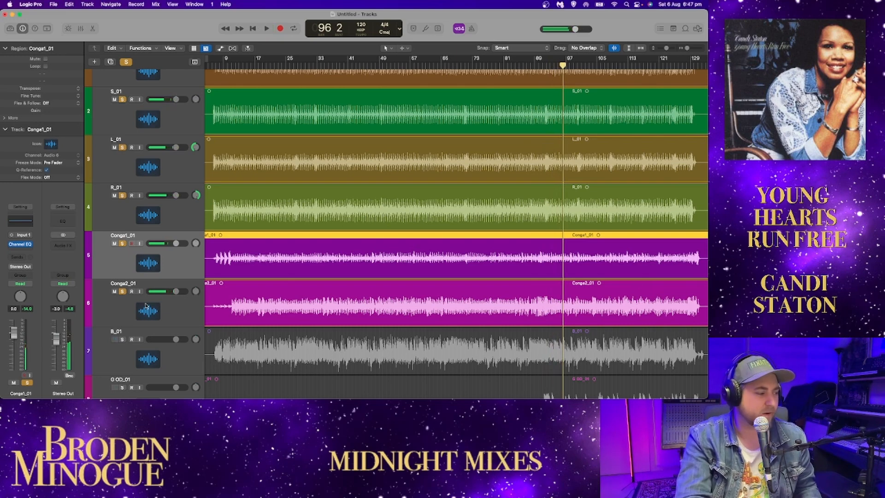
pyautogui.click(126, 63)
pyautogui.click(122, 339)
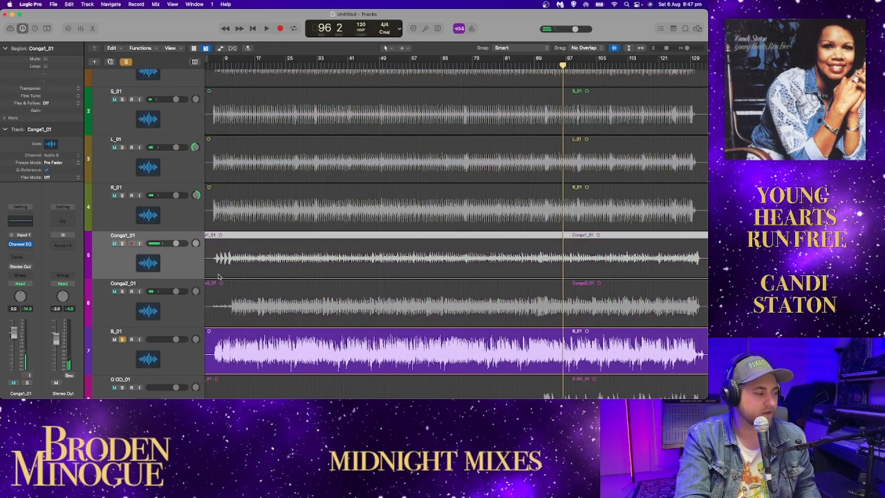
pyautogui.scroll(-5, 283, 252)
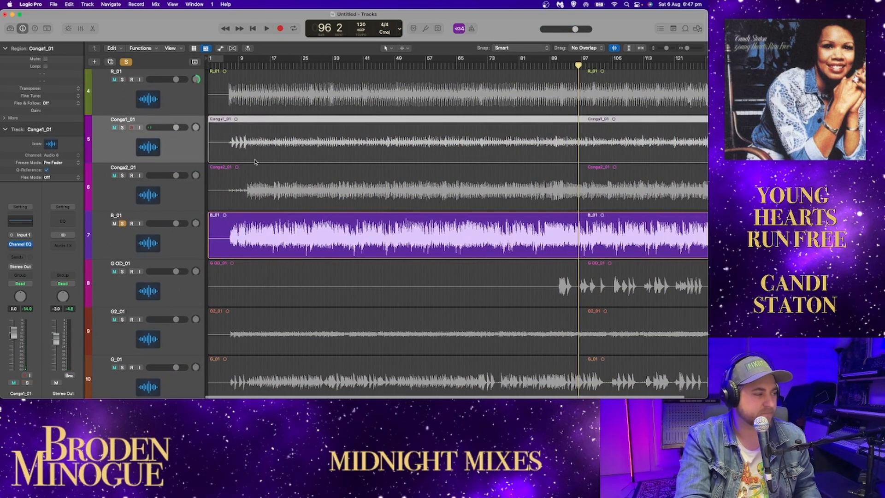
pyautogui.click(225, 66)
pyautogui.press('space')
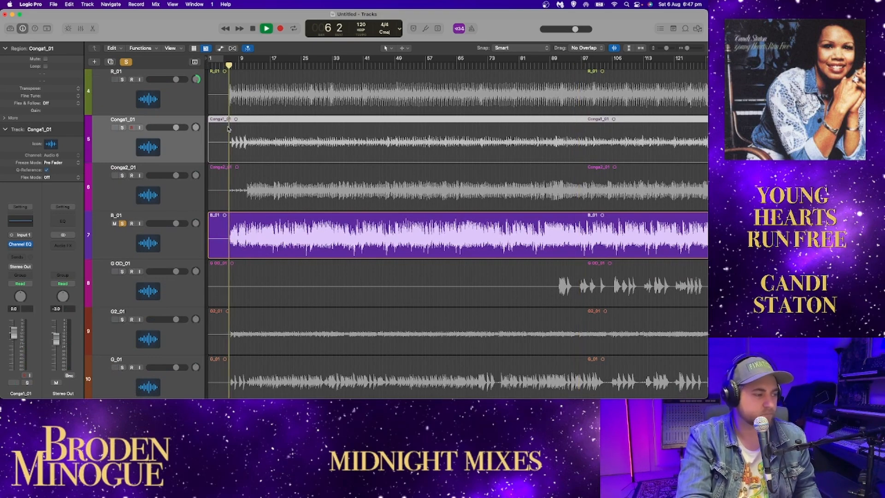
# Step: Select B_01, open its Channel EQ and reposition the EQ window above the B_01 track
pyautogui.click(194, 246)
pyautogui.click(19, 226)
pyautogui.moveTo(468, 115); pyautogui.dragTo(317, 39)
pyautogui.scroll(3, 453, 199)
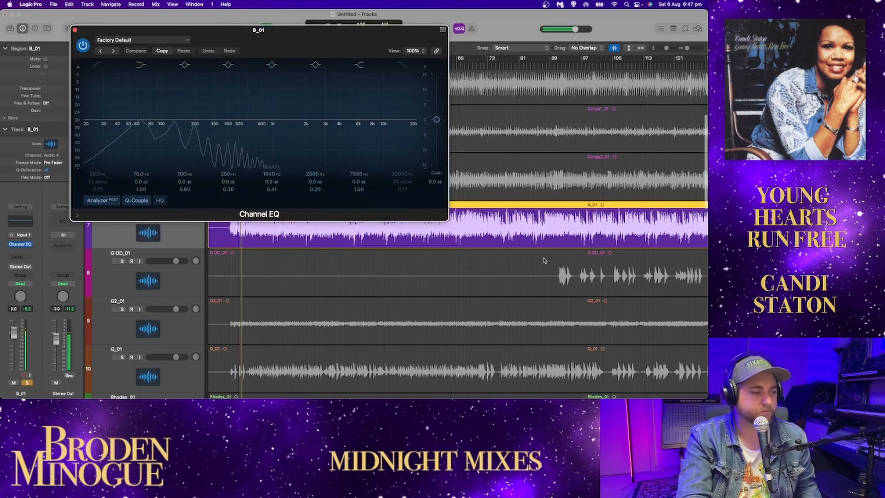
pyautogui.moveTo(346, 49); pyautogui.dragTo(376, 79)
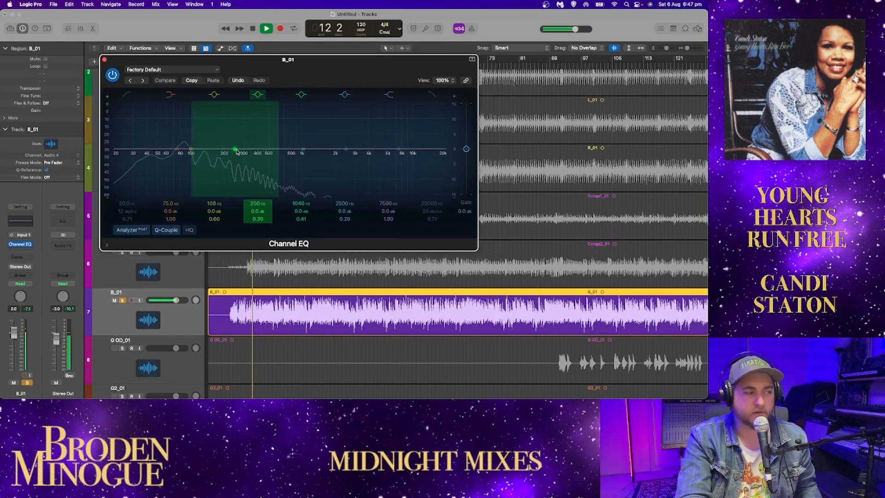
# Step: Sweep B_01's two midrange EQ bands, trying a 3.9 dB boost near 550 Hz, and reset both bands to 0 dB
pyautogui.moveTo(246, 151); pyautogui.dragTo(263, 154)
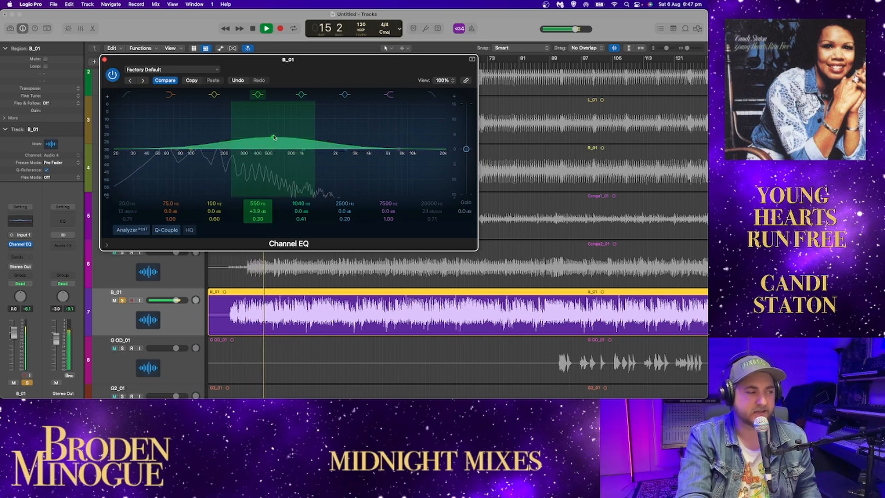
pyautogui.moveTo(271, 151); pyautogui.dragTo(283, 206)
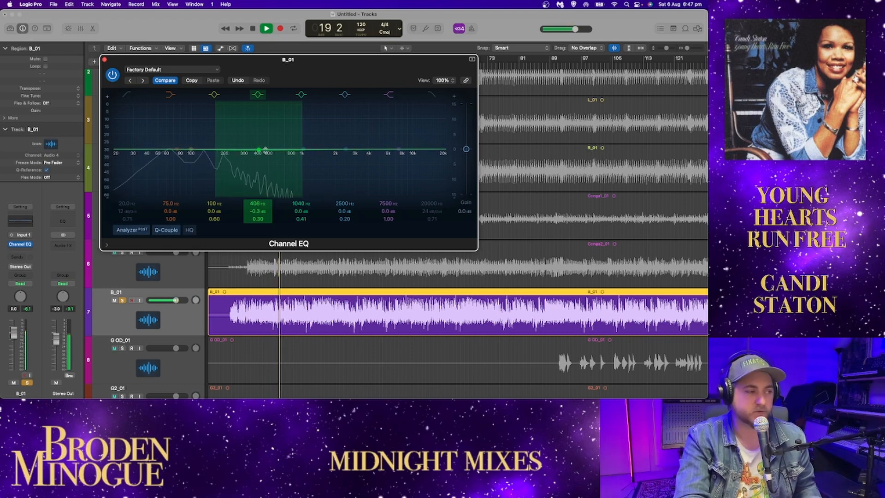
pyautogui.keyDown('alt'); pyautogui.click(258, 150); pyautogui.keyUp('alt')
pyautogui.moveTo(302, 149)
pyautogui.mouseDown()
pyautogui.moveTo(312, 140)
pyautogui.moveTo(302, 132)
pyautogui.moveTo(306, 153)
pyautogui.mouseUp()
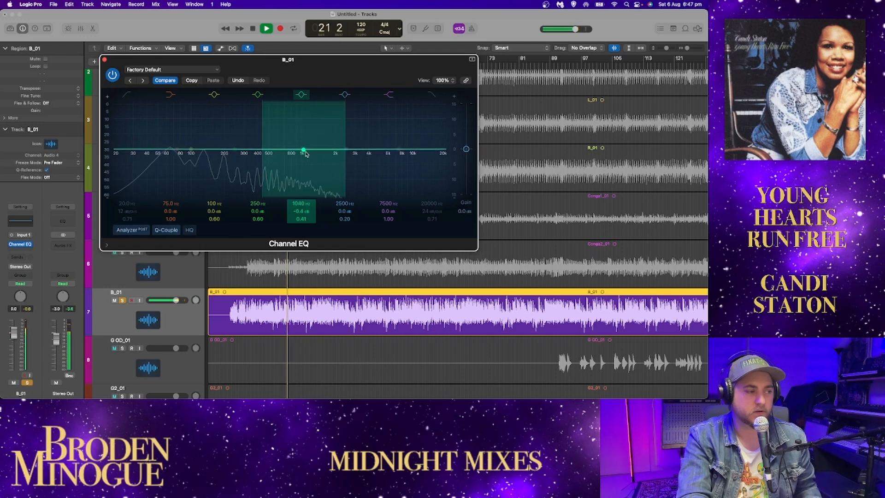
pyautogui.keyDown('alt'); pyautogui.click(305, 151); pyautogui.keyUp('alt')
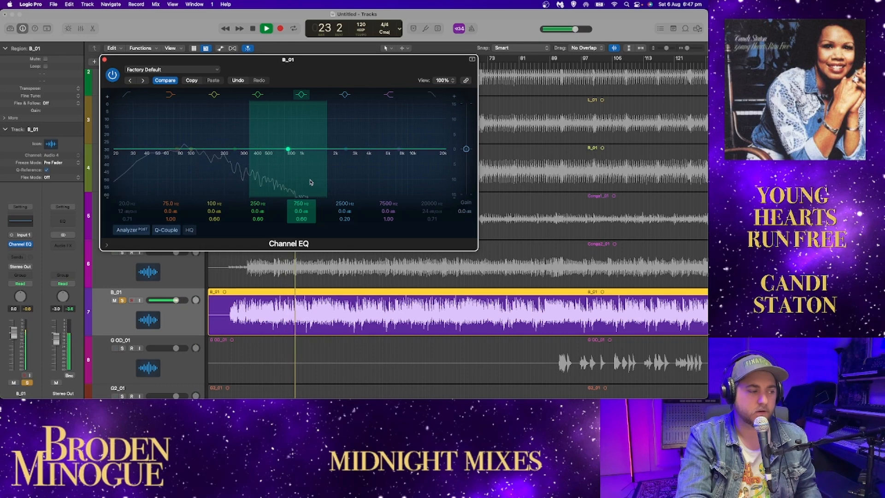
# Step: Stop playback, then resume the soloed B_01 from bar 24 with its Channel EQ analyzer in view
pyautogui.press('space')
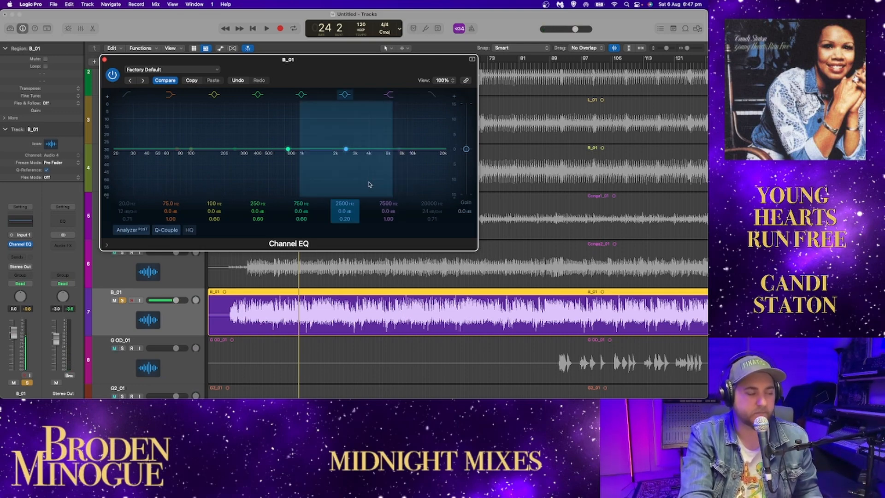
pyautogui.moveTo(687, 49); pyautogui.dragTo(691, 51)
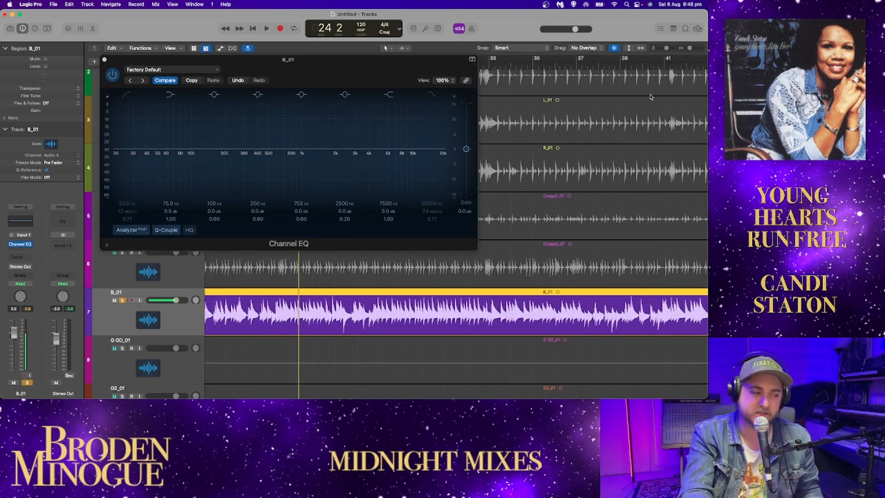
pyautogui.press('space')
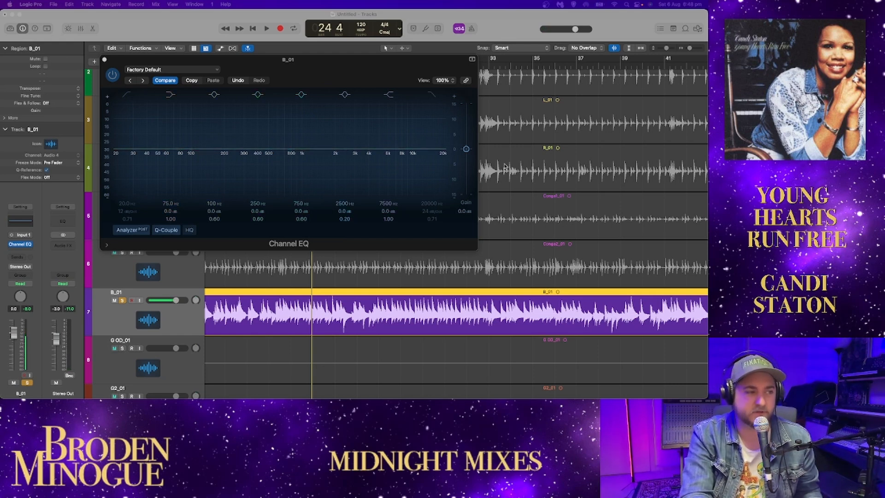
pyautogui.click(351, 77)
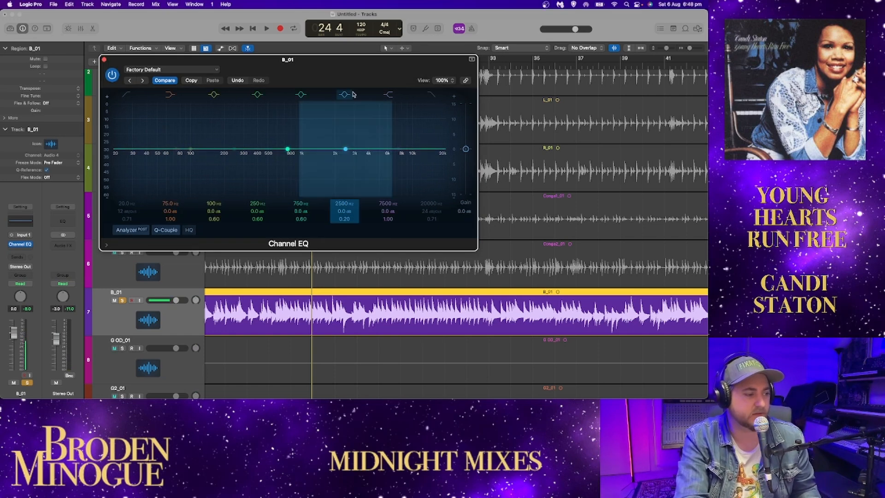
pyautogui.press('space')
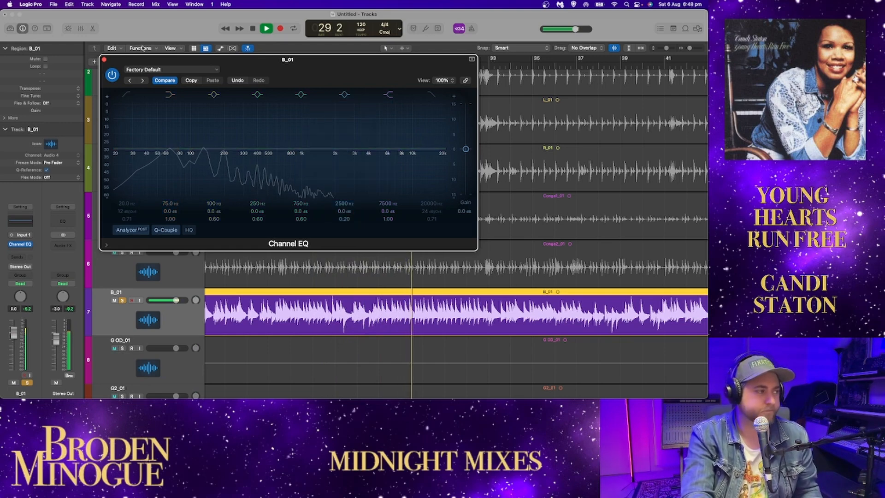
# Step: Close B_01's Channel EQ and add K_01, S_01, L_01 and R_01 to the solo alongside the bass
pyautogui.press('super+w')
pyautogui.moveTo(689, 47); pyautogui.dragTo(689, 47)
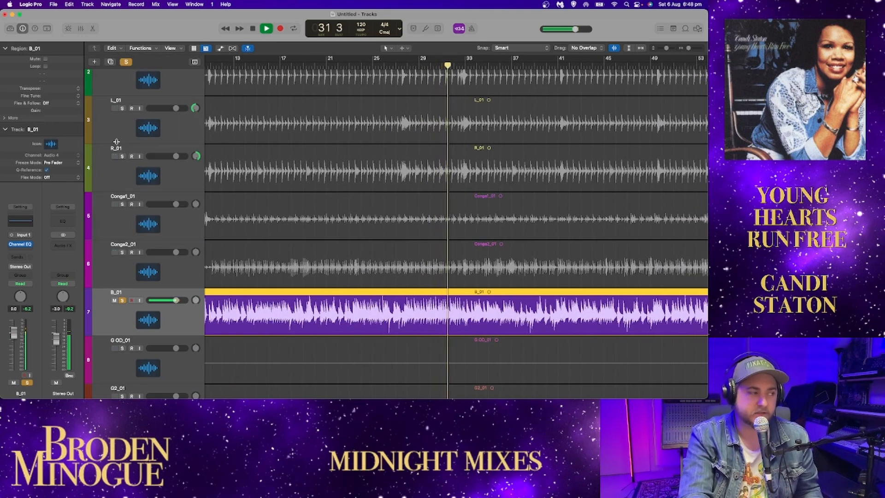
pyautogui.scroll(4, 119, 121)
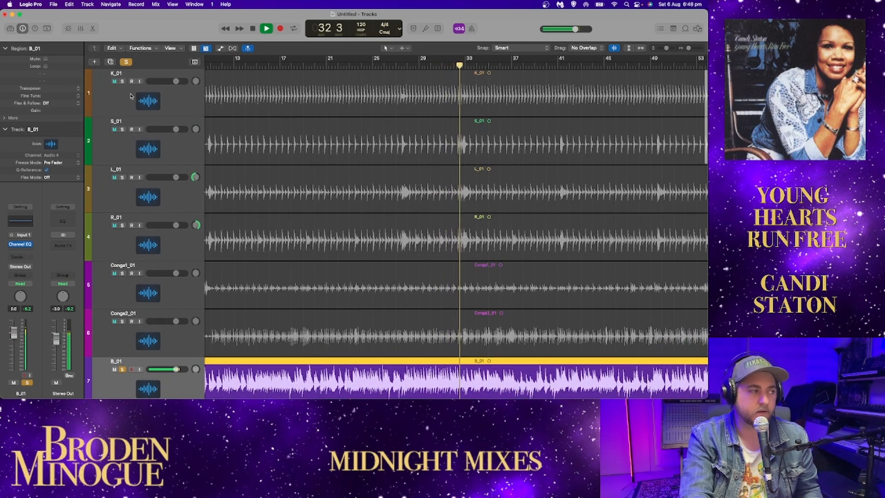
pyautogui.moveTo(122, 82); pyautogui.dragTo(122, 226)
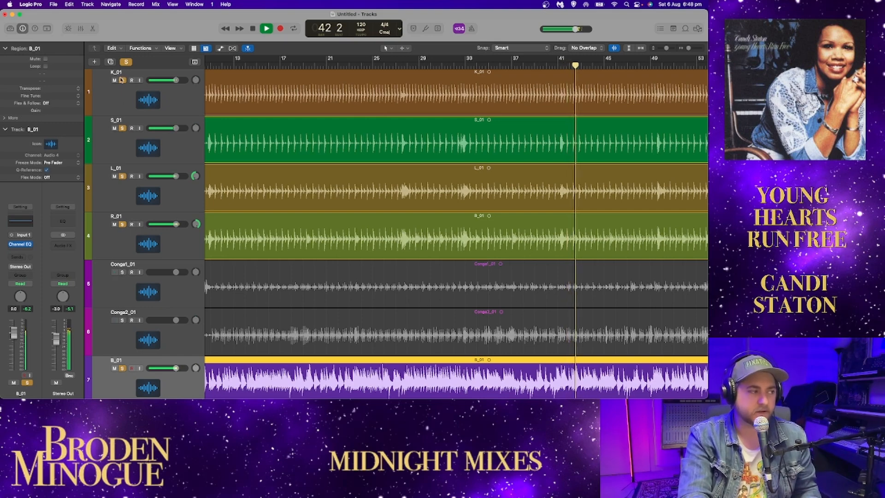
# Step: Toggle the drum track solos against B_01 during playback, then stop and clear all solos including B_01
pyautogui.moveTo(121, 80); pyautogui.dragTo(123, 128)
pyautogui.moveTo(122, 176); pyautogui.dragTo(123, 224)
pyautogui.moveTo(122, 128); pyautogui.dragTo(123, 81)
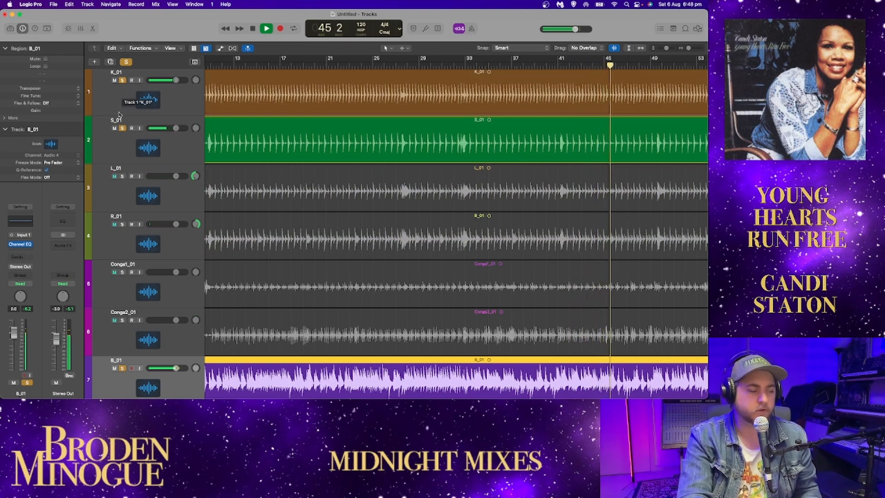
pyautogui.moveTo(123, 80); pyautogui.dragTo(121, 130)
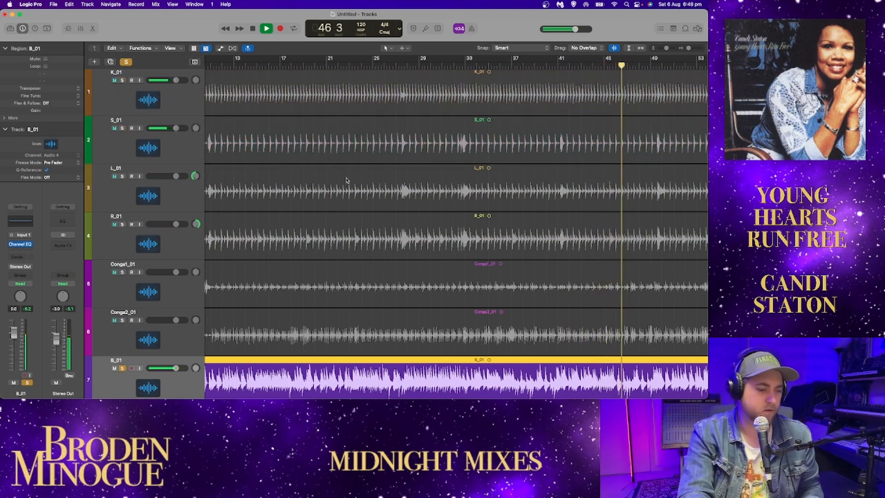
pyautogui.scroll(-5, 348, 212)
pyautogui.press('space')
pyautogui.click(121, 160)
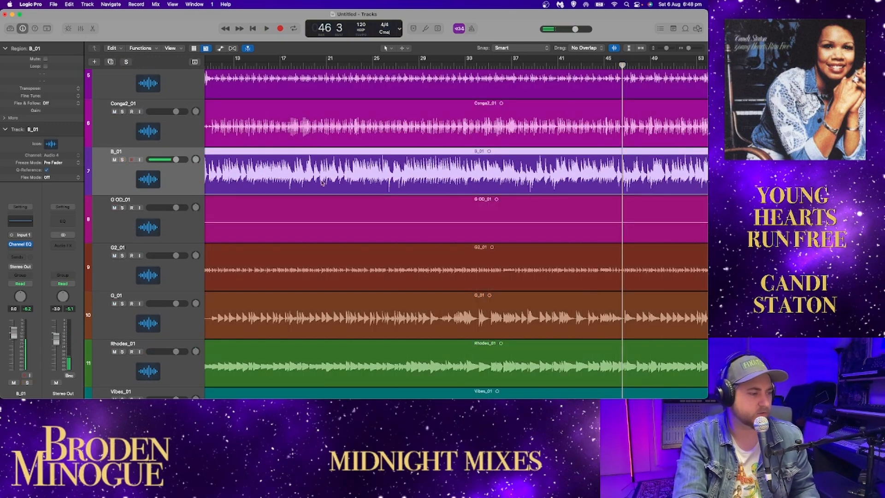
# Step: Solo G OD_01 at bar 91 and reorder the guitar tracks as G_01, G2_01, G OD_01
pyautogui.moveTo(688, 49); pyautogui.dragTo(686, 50)
pyautogui.moveTo(686, 51); pyautogui.dragTo(684, 51)
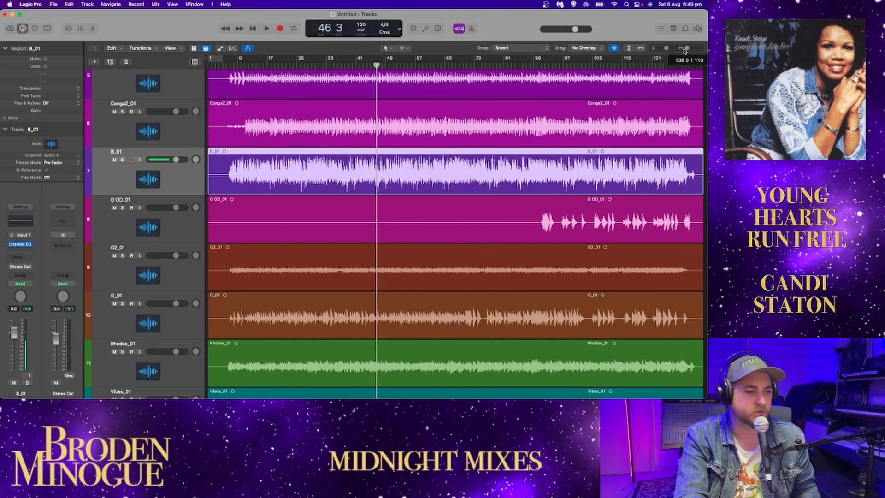
pyautogui.click(534, 65)
pyautogui.click(541, 65)
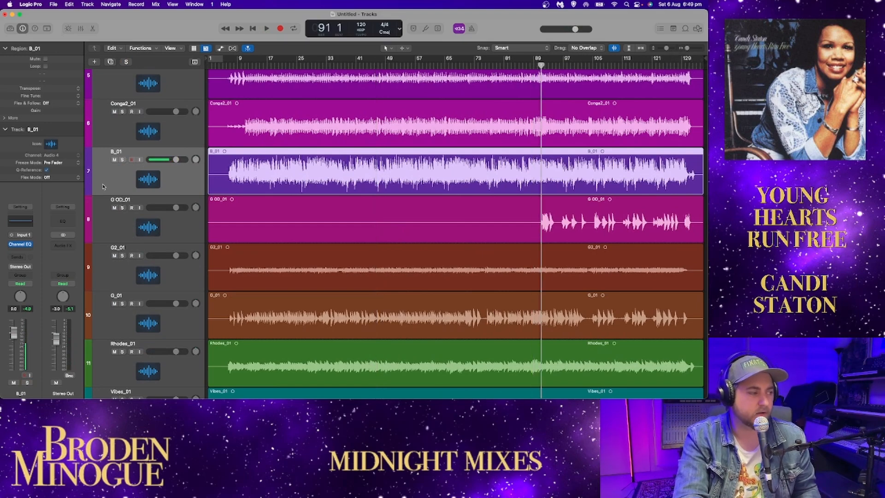
pyautogui.click(122, 208)
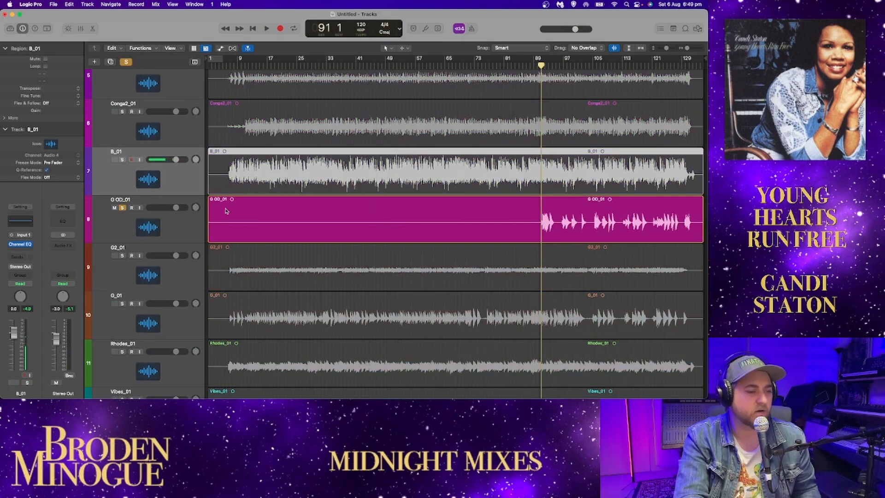
pyautogui.moveTo(177, 239); pyautogui.dragTo(165, 276)
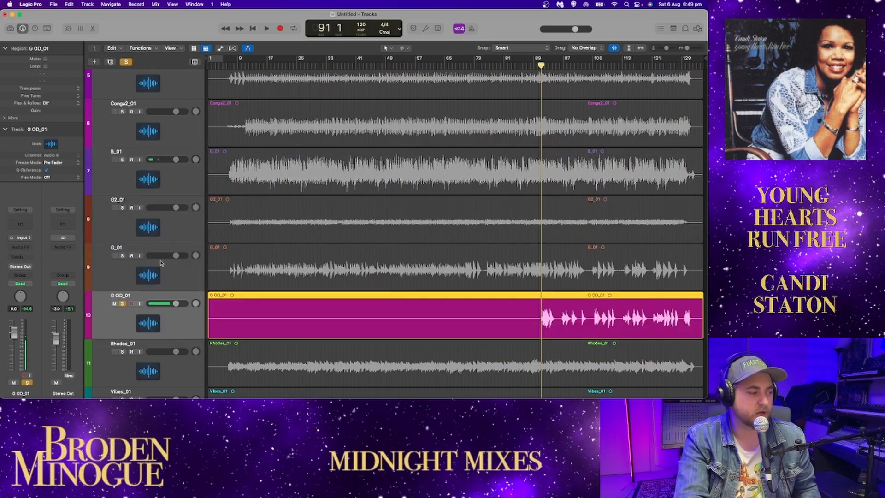
pyautogui.moveTo(137, 245); pyautogui.dragTo(132, 211)
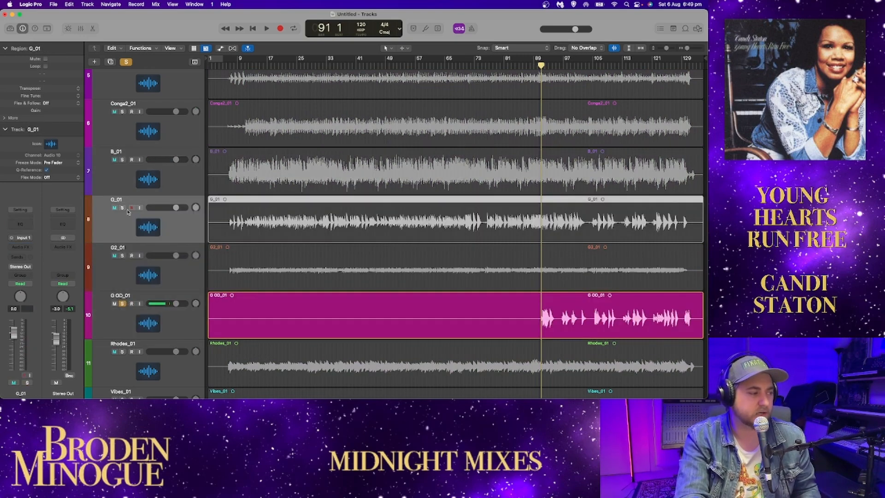
# Step: Solo G_01 in place of G OD_01 and play it from near the start of the song
pyautogui.click(122, 208)
pyautogui.click(230, 65)
pyautogui.click(122, 304)
pyautogui.press('space')
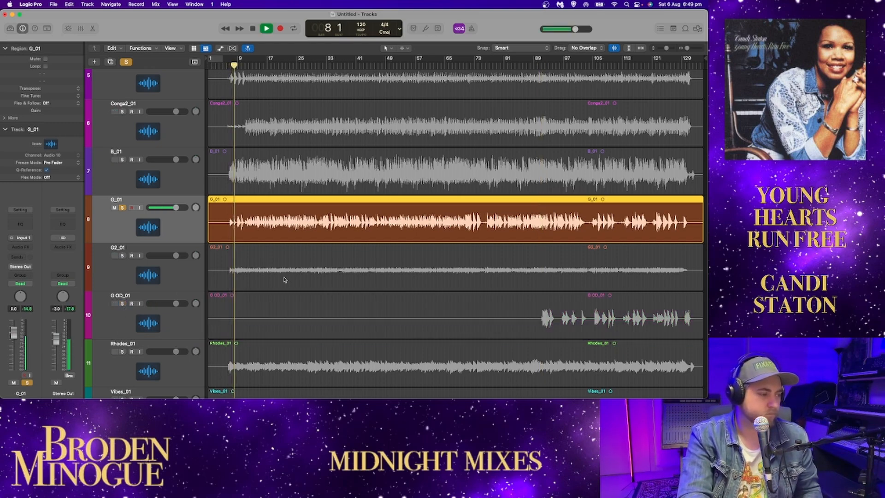
pyautogui.press('space')
pyautogui.click(226, 66)
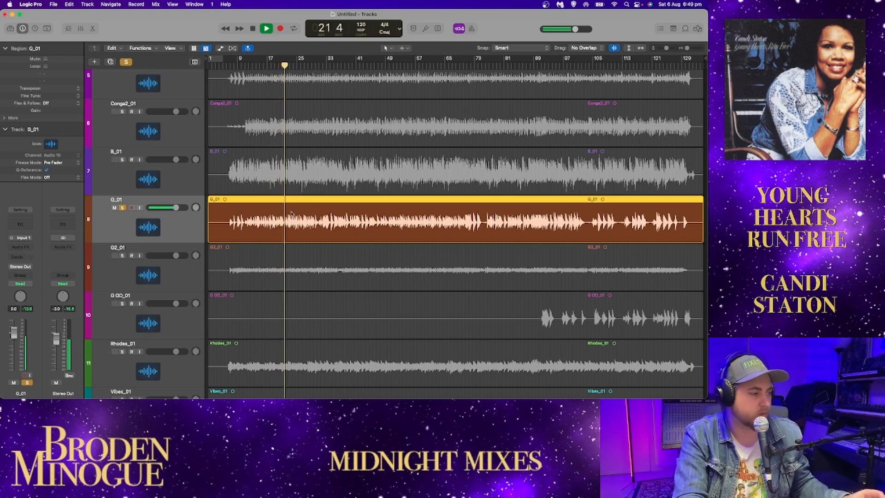
# Step: Open G_01's Channel EQ and reposition its window so the G_01 track is in view during playback
pyautogui.click(19, 226)
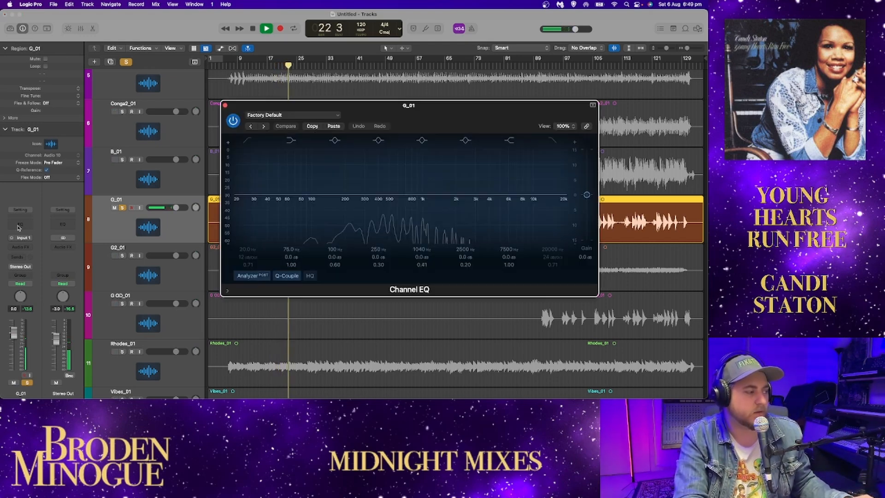
pyautogui.moveTo(360, 103); pyautogui.dragTo(222, 69)
pyautogui.moveTo(323, 69); pyautogui.dragTo(305, 61)
pyautogui.scroll(2, 513, 199)
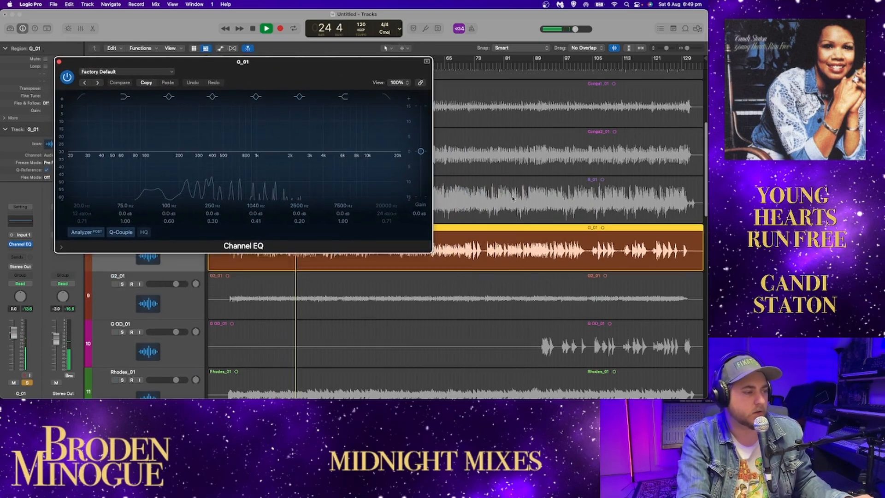
pyautogui.scroll(4, 513, 198)
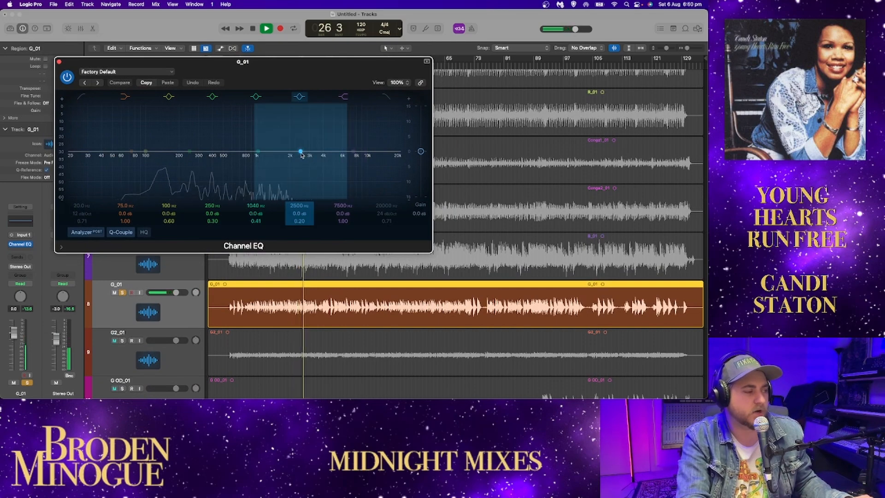
# Step: Sweep G_01's 2500 Hz EQ band up to 3540 Hz and down to 1850 Hz between playbacks, and close the Channel EQ
pyautogui.press('space')
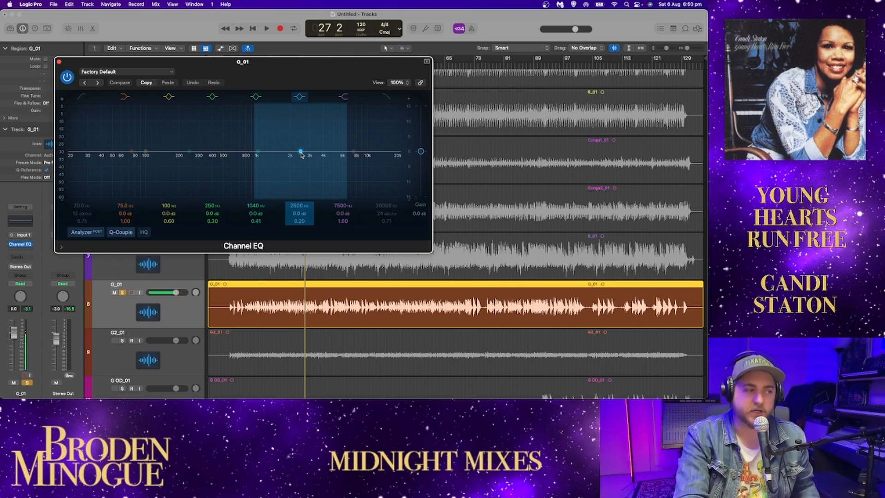
pyautogui.press('space')
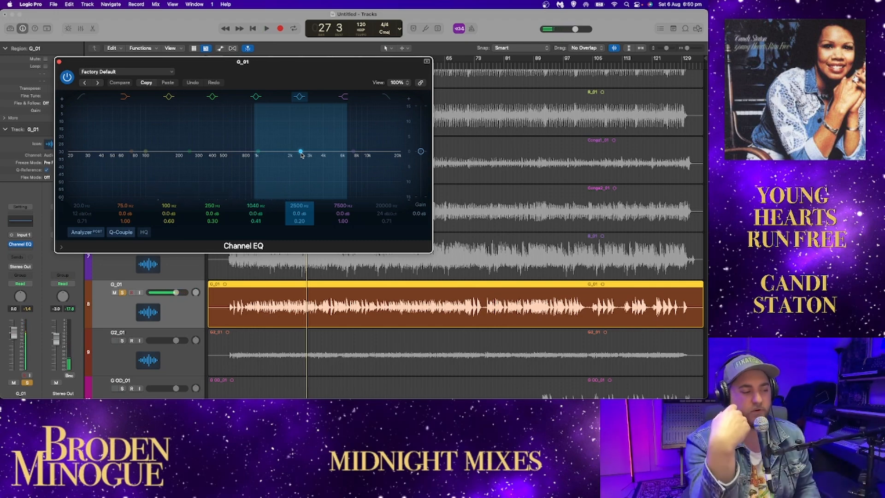
pyautogui.press('space')
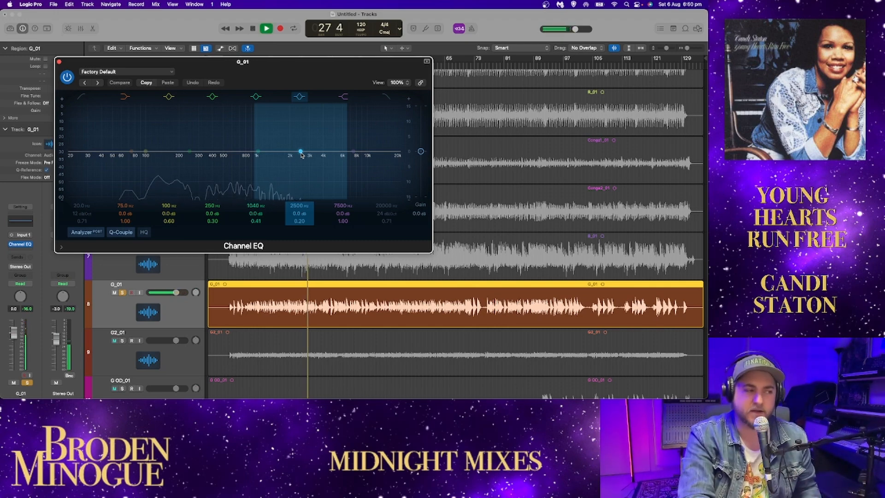
pyautogui.press('space')
pyautogui.moveTo(301, 153)
pyautogui.mouseDown()
pyautogui.moveTo(320, 121)
pyautogui.moveTo(339, 112)
pyautogui.moveTo(317, 179)
pyautogui.moveTo(319, 140)
pyautogui.moveTo(318, 153)
pyautogui.mouseUp()
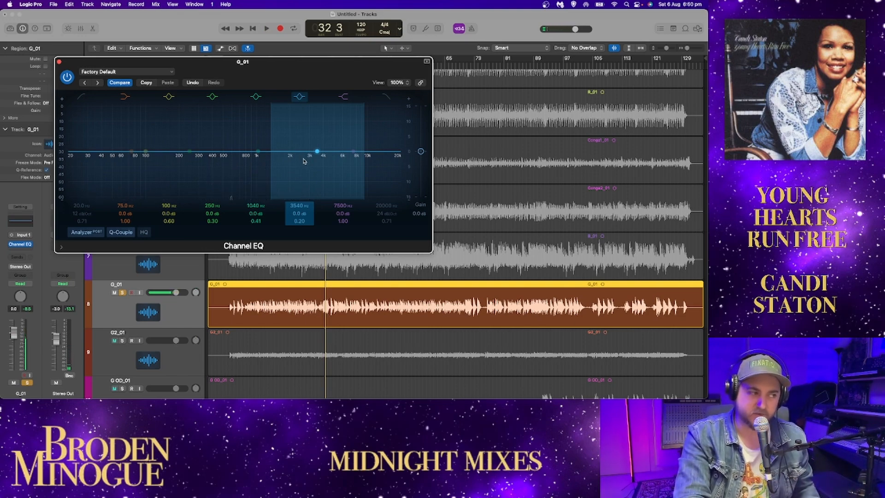
pyautogui.press('space')
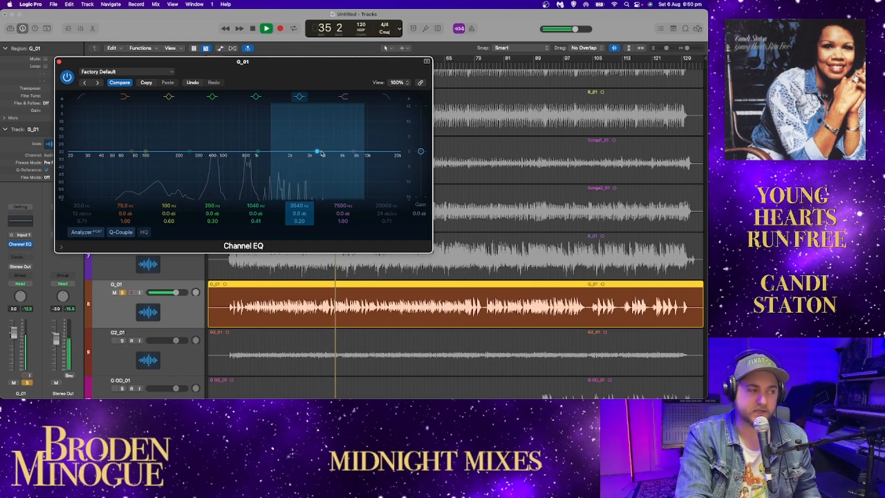
pyautogui.moveTo(317, 151); pyautogui.dragTo(285, 153)
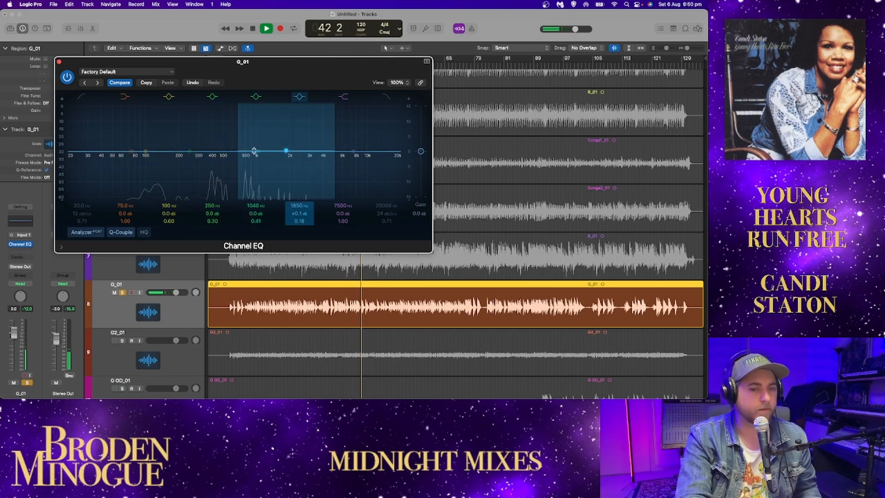
pyautogui.click(59, 62)
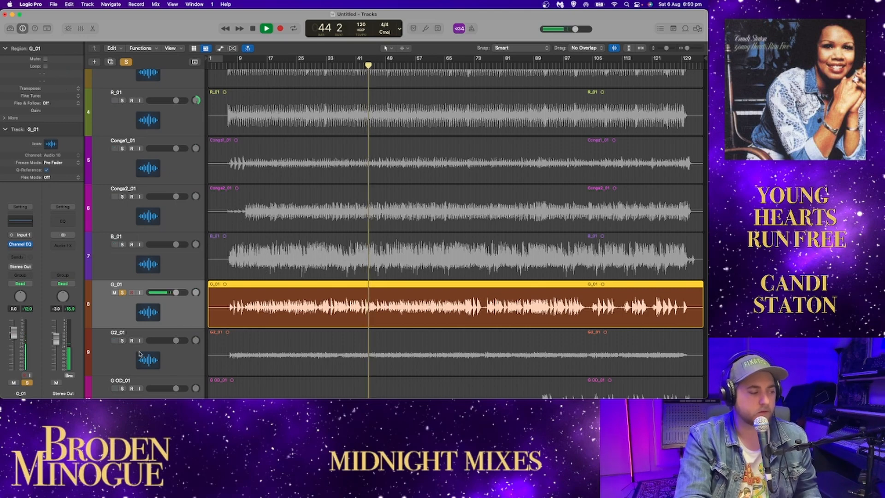
# Step: Solo G2_01 in place of G_01 while playback continues
pyautogui.click(122, 340)
pyautogui.click(122, 292)
pyautogui.scroll(-2, 184, 303)
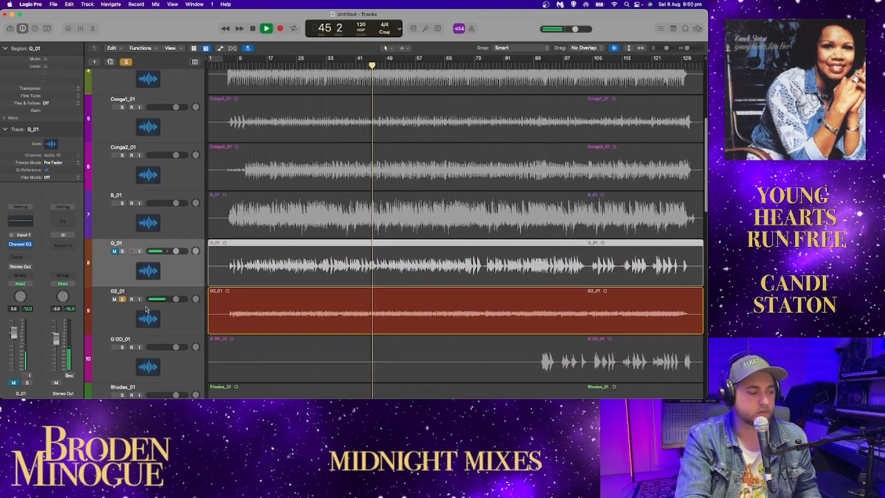
pyautogui.scroll(-2, 180, 298)
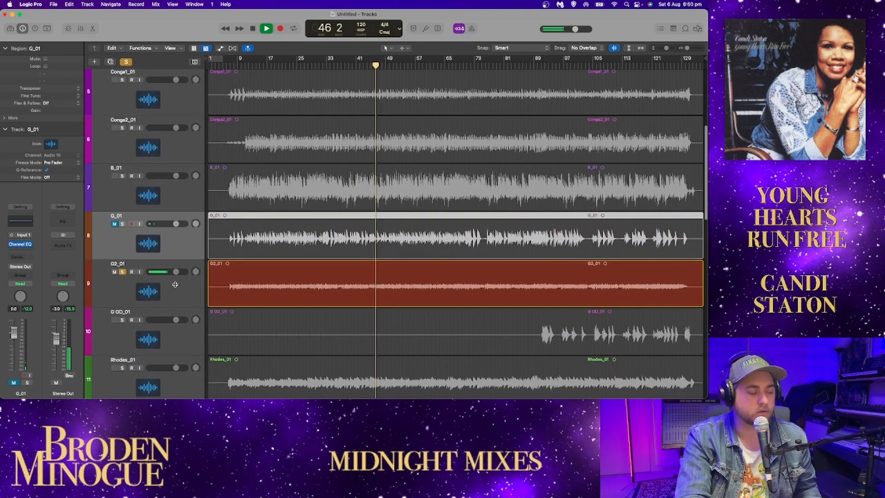
pyautogui.scroll(-1, 174, 290)
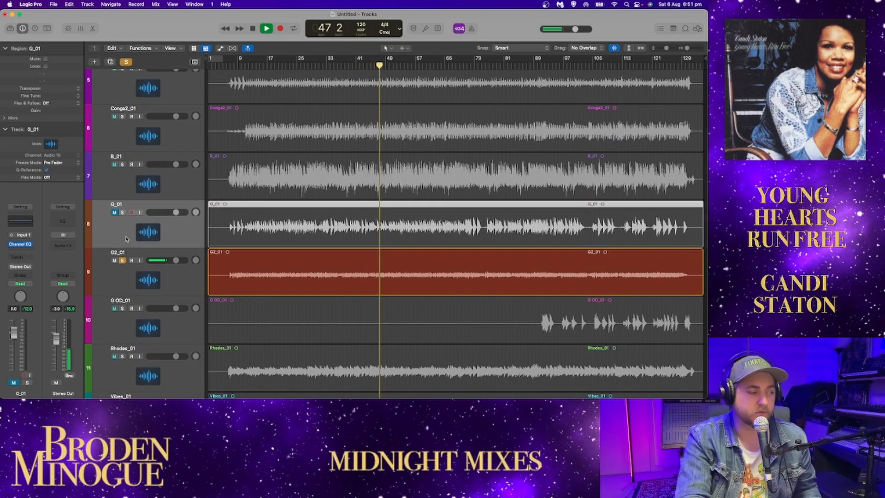
pyautogui.scroll(-1, 168, 238)
# Step: Unmute G_01 and solo it with G2_01, panning G_01 to the left and G2_01 to the right
pyautogui.click(115, 198)
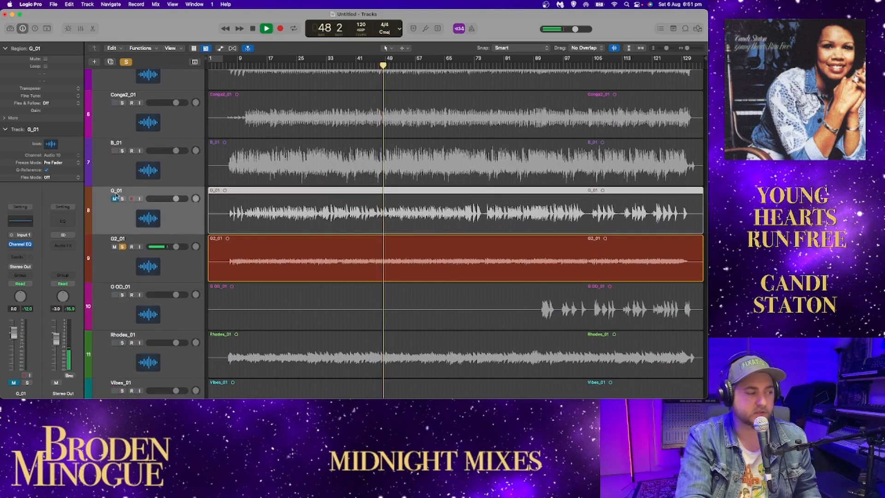
pyautogui.click(122, 198)
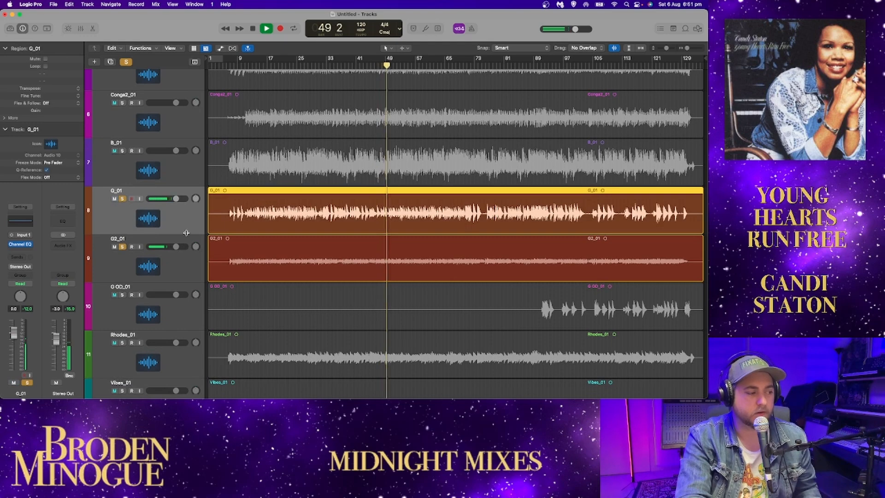
pyautogui.moveTo(196, 247); pyautogui.dragTo(195, 190)
pyautogui.moveTo(196, 246); pyautogui.dragTo(195, 261)
pyautogui.moveTo(197, 200); pyautogui.dragTo(196, 202)
pyautogui.scroll(-2, 252, 231)
pyautogui.scroll(-1, 253, 230)
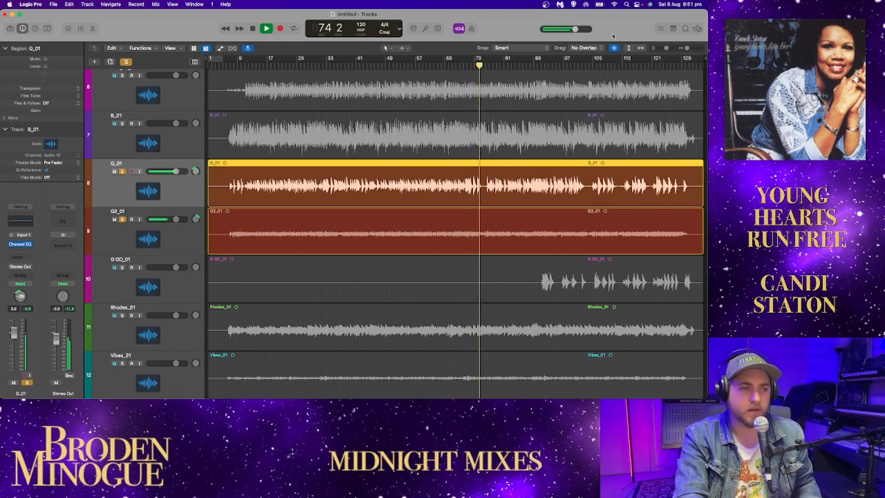
# Step: Stop playback, move the playhead to bar 90 and solo G OD_01 in place of G_01 and G2_01
pyautogui.press('space')
pyautogui.click(537, 66)
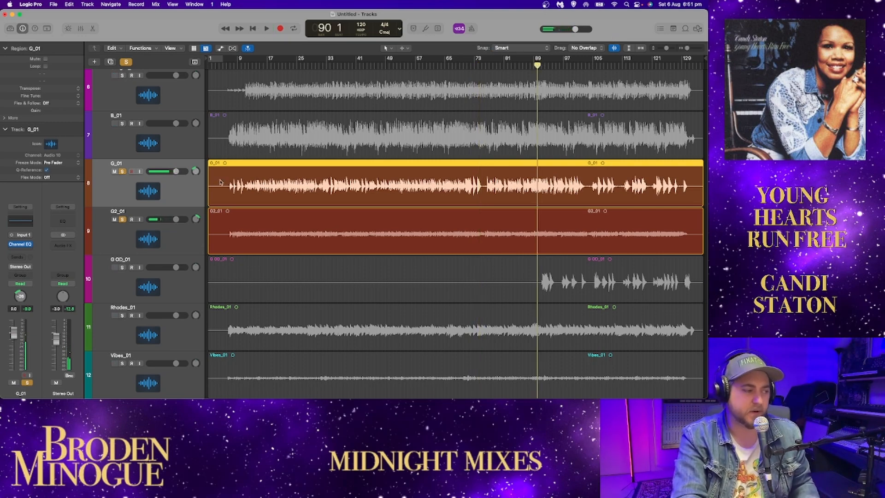
pyautogui.moveTo(122, 172); pyautogui.dragTo(122, 223)
pyautogui.click(122, 267)
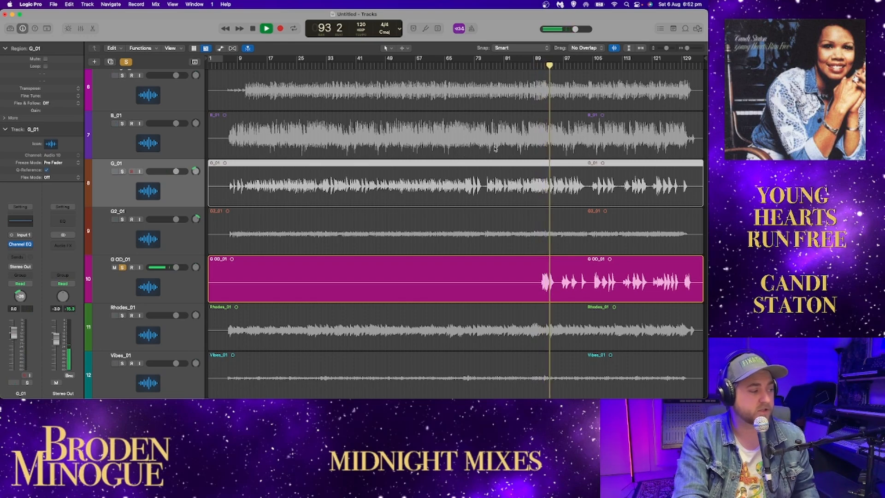
# Step: Audition G OD_01 together with G_01 and G2_01 soloed, and return the solo to G OD_01 alone
pyautogui.click(133, 171)
pyautogui.press('space')
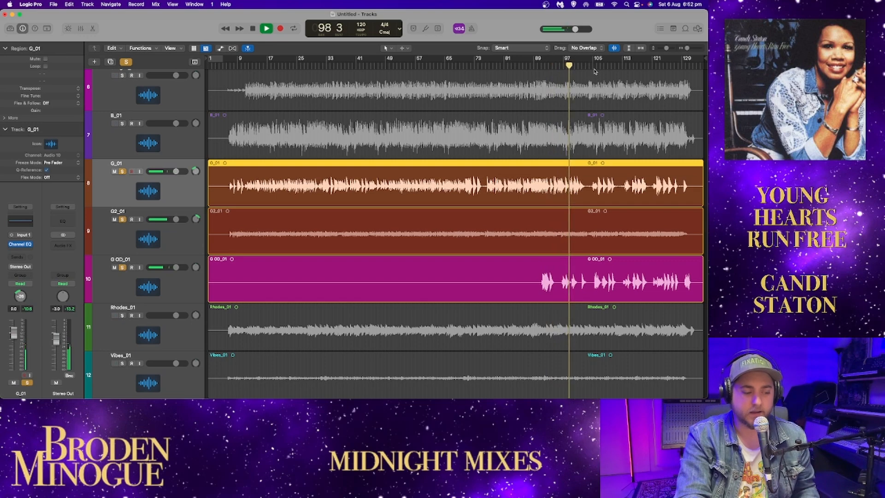
pyautogui.click(123, 171)
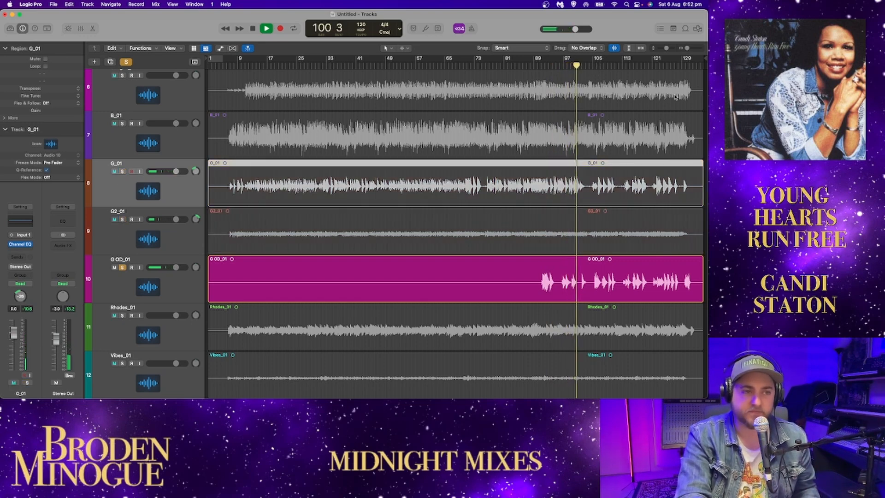
# Step: Enlarge the timeline around G OD_01's phrases and replay the soloed track from bar 97
pyautogui.press('super+Right')
pyautogui.press('super+Right')
pyautogui.press('super+Right')
pyautogui.press('super+Right')
pyautogui.press('space')
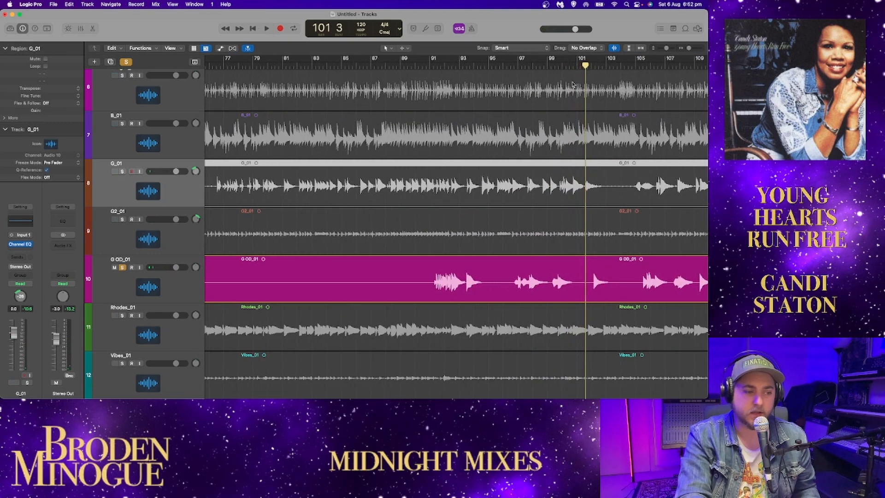
pyautogui.click(516, 65)
pyautogui.press('space')
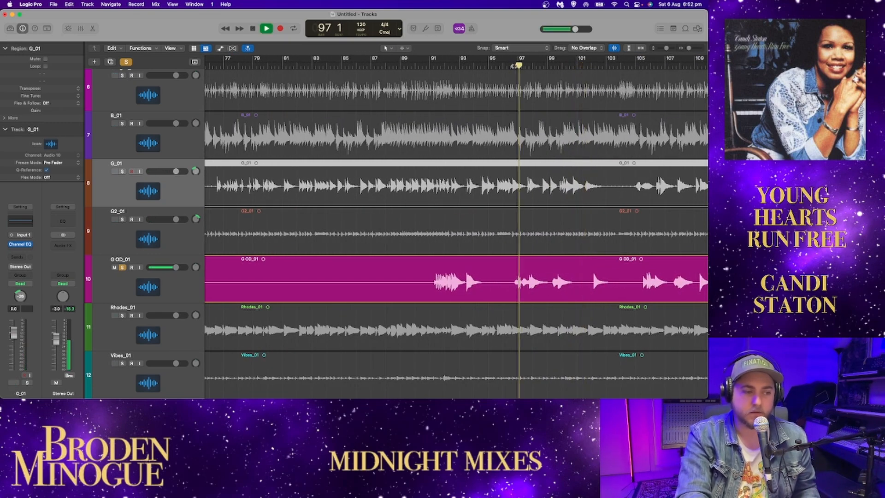
# Step: Follow the soloed G OD_01 phrases along the timeline from bar 97 to the end of the song
pyautogui.hscroll(-1, 515, 66)
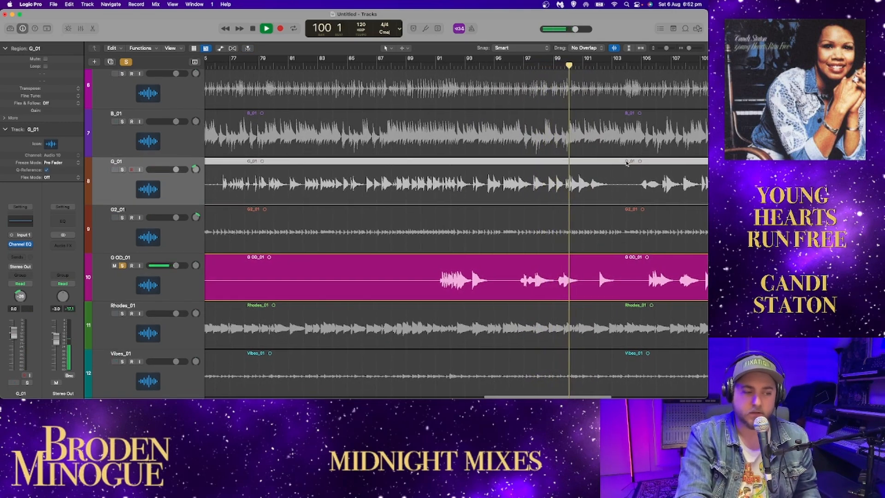
pyautogui.hscroll(1, 627, 163)
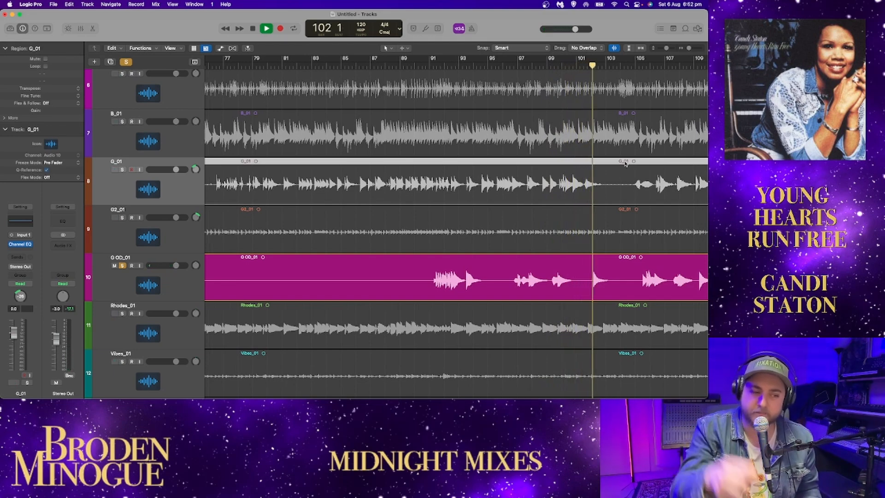
pyautogui.hscroll(5, 631, 180)
pyautogui.hscroll(1, 632, 180)
pyautogui.hscroll(1, 514, 180)
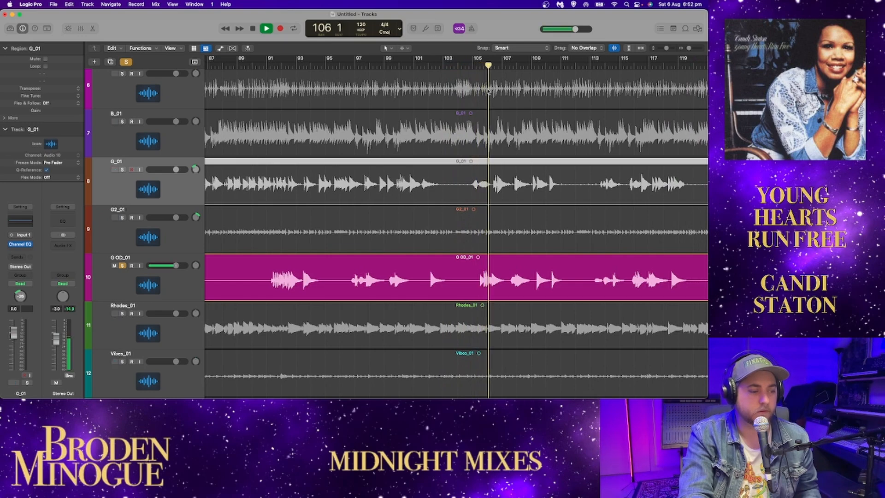
pyautogui.hscroll(3, 489, 91)
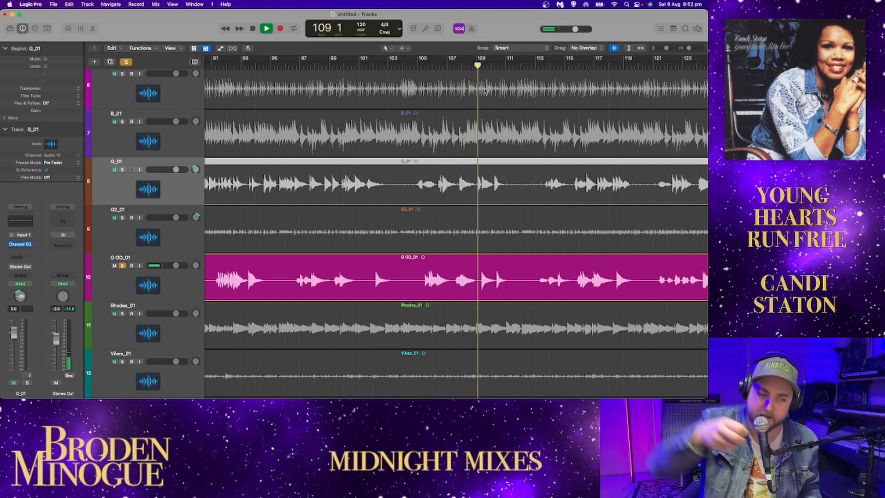
pyautogui.hscroll(5, 514, 152)
pyautogui.hscroll(3, 513, 152)
# Step: Audition G OD_01 together with G2_01, G_01 and B_01 soloed, and clear all the solos
pyautogui.moveTo(122, 218); pyautogui.dragTo(122, 169)
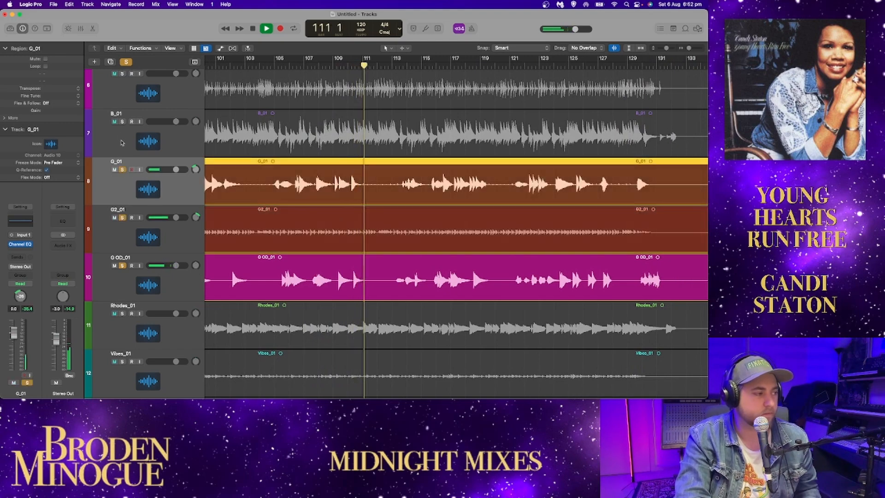
pyautogui.click(122, 121)
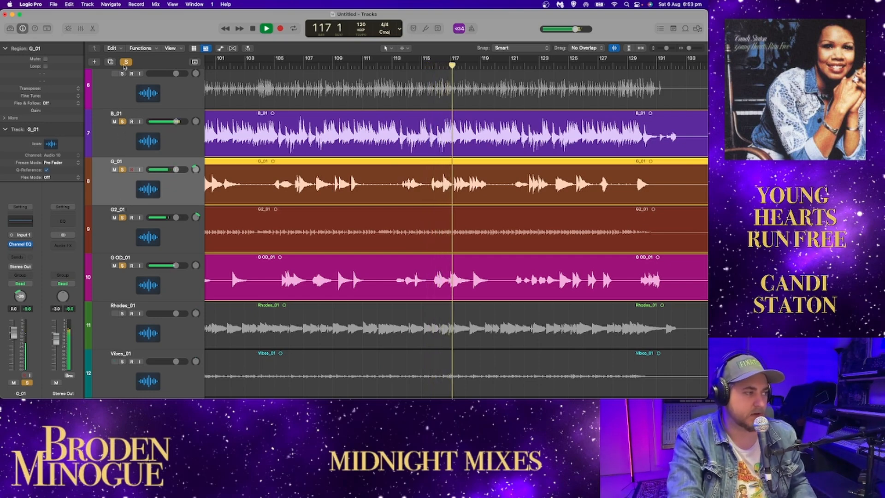
pyautogui.click(125, 64)
# Step: Stop playback, solo Rhodes_01 and play it from about bar 5
pyautogui.press('space')
pyautogui.click(122, 313)
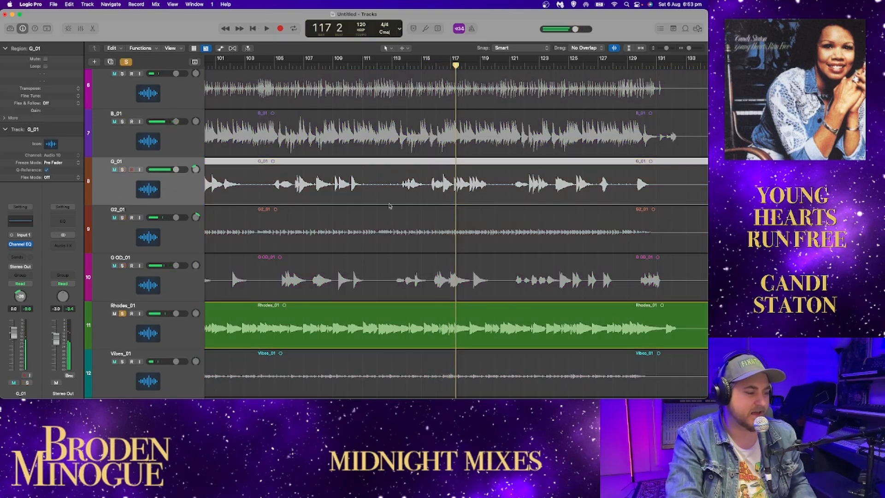
pyautogui.hscroll(-1, 475, 109)
pyautogui.moveTo(689, 48); pyautogui.dragTo(687, 51)
pyautogui.hscroll(-10, 480, 138)
pyautogui.click(232, 66)
pyautogui.press('space')
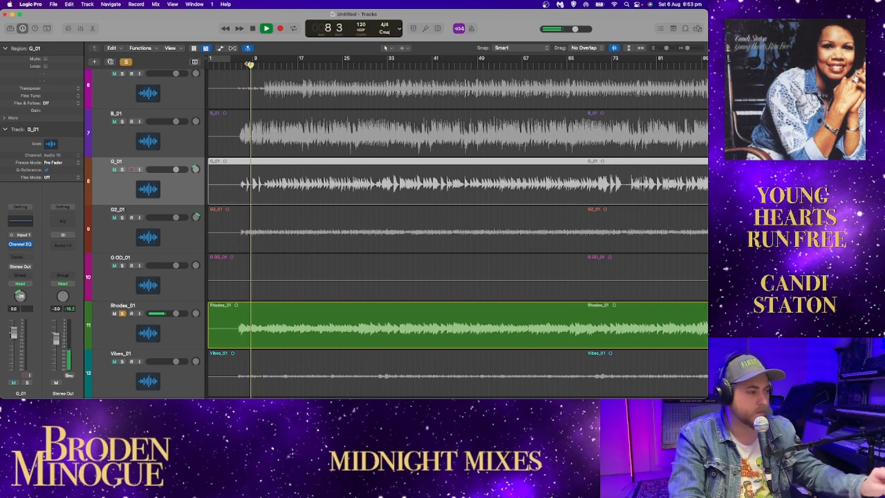
# Step: Add a Channel EQ to Rhodes_01 and boost its upper-mid bell band by 11 dB at 5900 Hz
pyautogui.scroll(-5, 457, 230)
pyautogui.moveTo(687, 48); pyautogui.dragTo(670, 50)
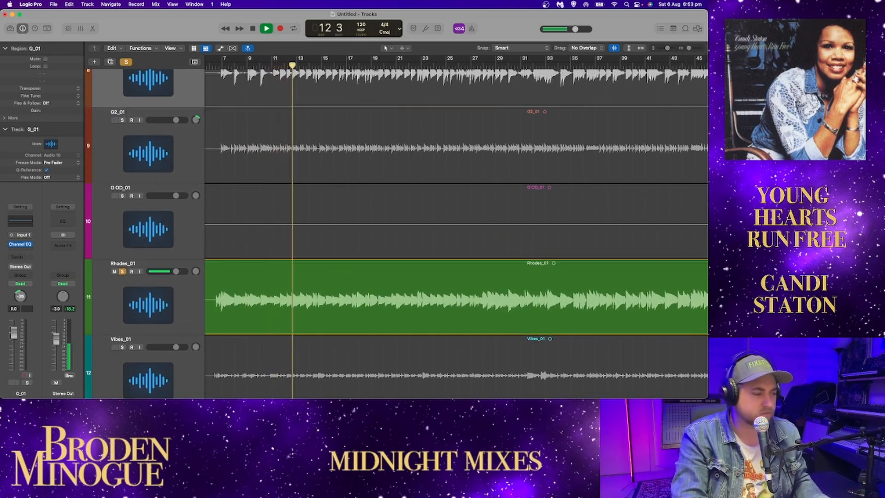
pyautogui.click(169, 282)
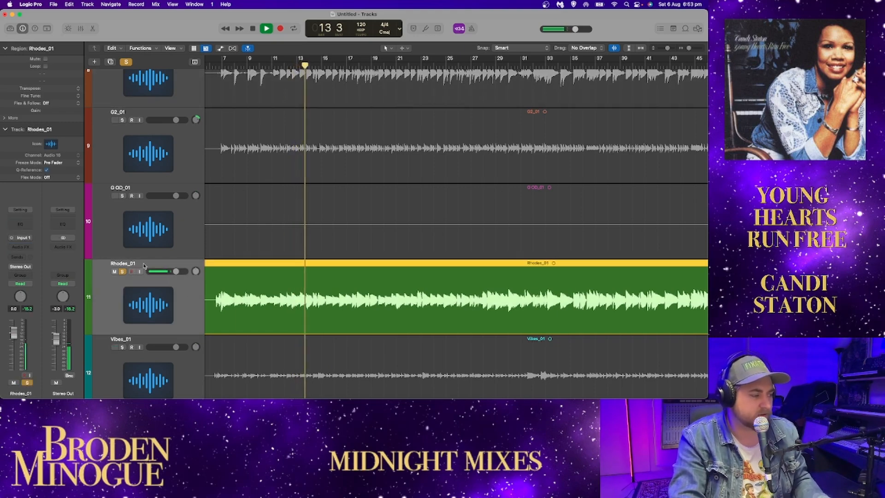
pyautogui.click(33, 225)
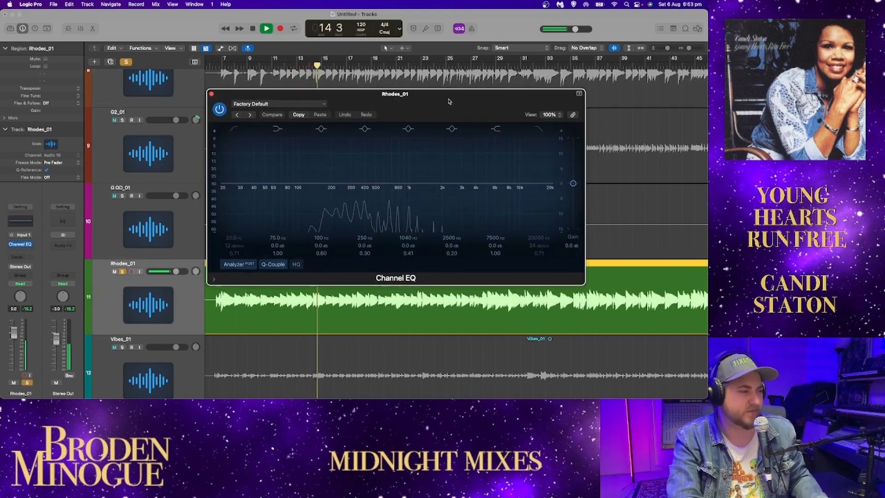
pyautogui.moveTo(421, 155); pyautogui.dragTo(463, 115)
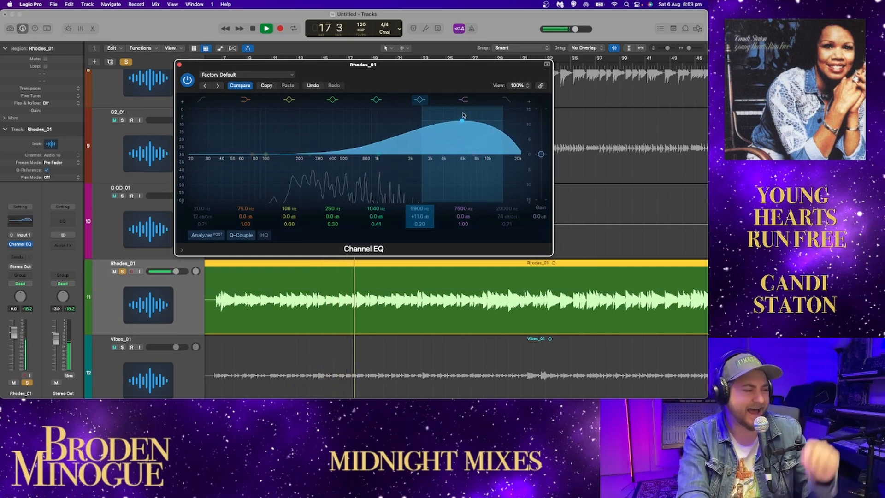
# Step: Flatten the Rhodes_01 EQ to +0.1 dB at 4200 Hz and +0.1 dB at 1150 Hz, stop playback and close the EQ
pyautogui.moveTo(464, 115); pyautogui.dragTo(447, 157)
pyautogui.moveTo(376, 154)
pyautogui.mouseDown()
pyautogui.moveTo(371, 134)
pyautogui.moveTo(328, 119)
pyautogui.moveTo(385, 152)
pyautogui.mouseUp()
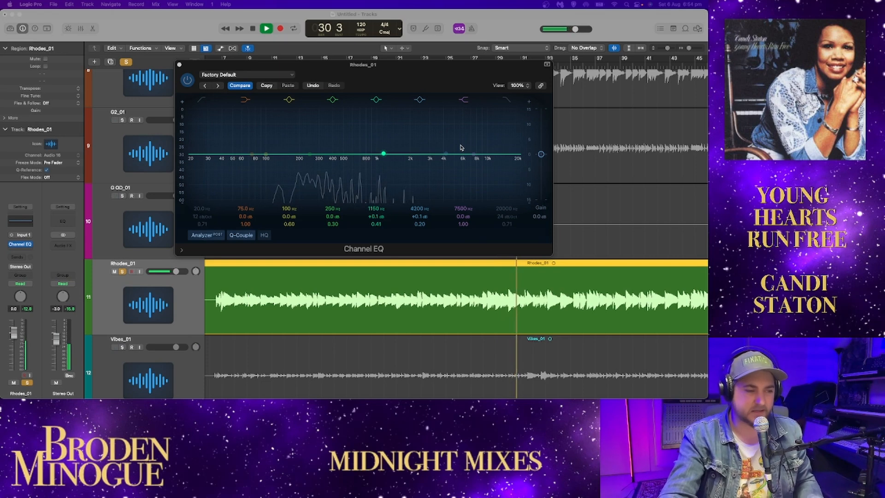
pyautogui.press('space')
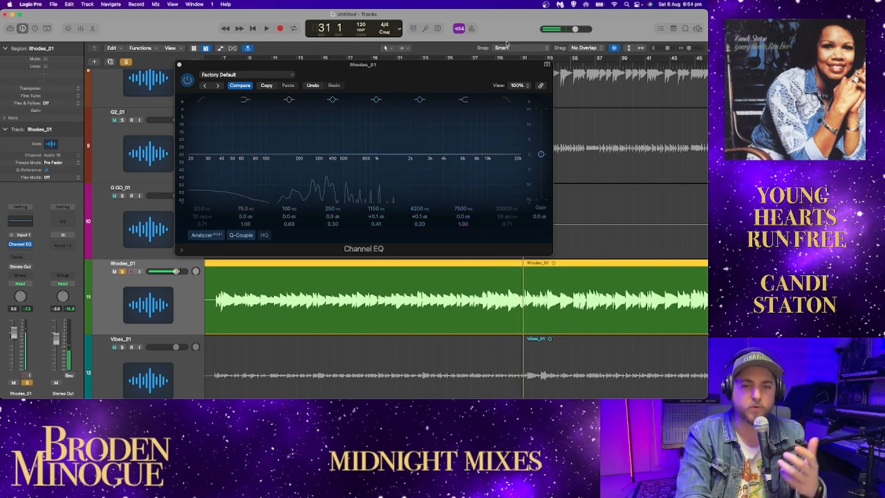
pyautogui.click(182, 71)
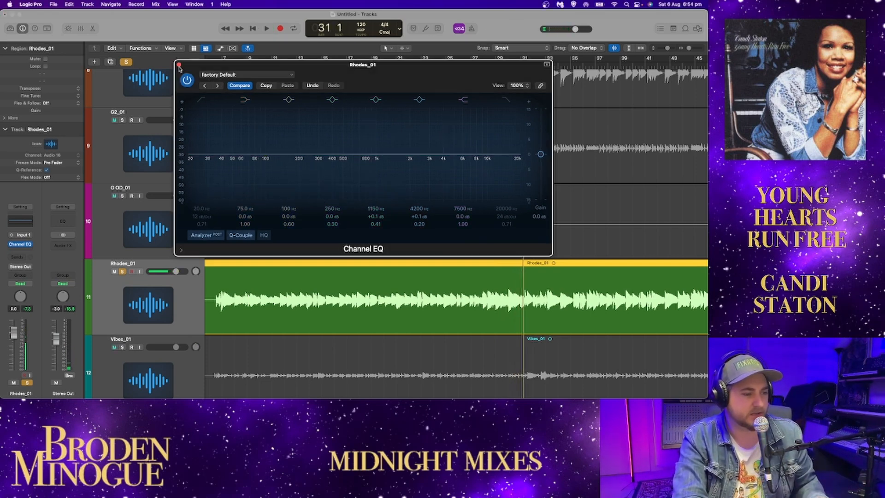
pyautogui.click(180, 66)
# Step: Replay the soloed Rhodes_01 from about bar 63 and fit the whole song in the timeline
pyautogui.hscroll(5, 461, 184)
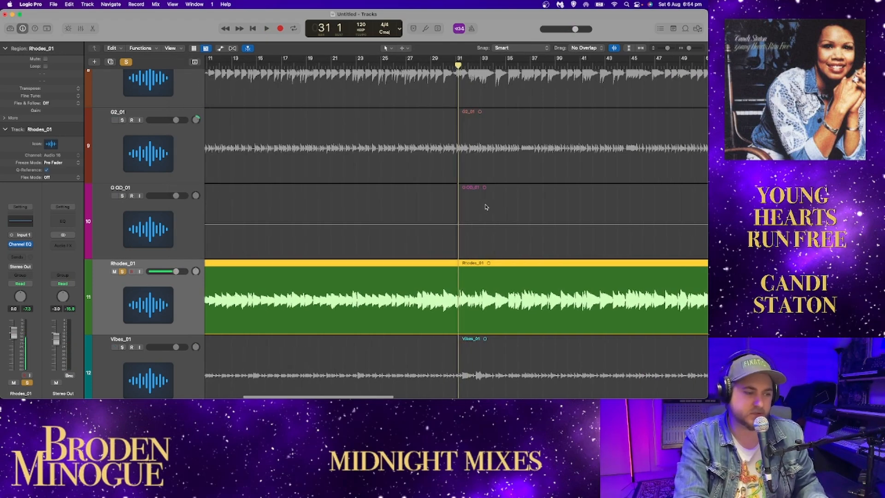
pyautogui.moveTo(689, 48); pyautogui.dragTo(688, 47)
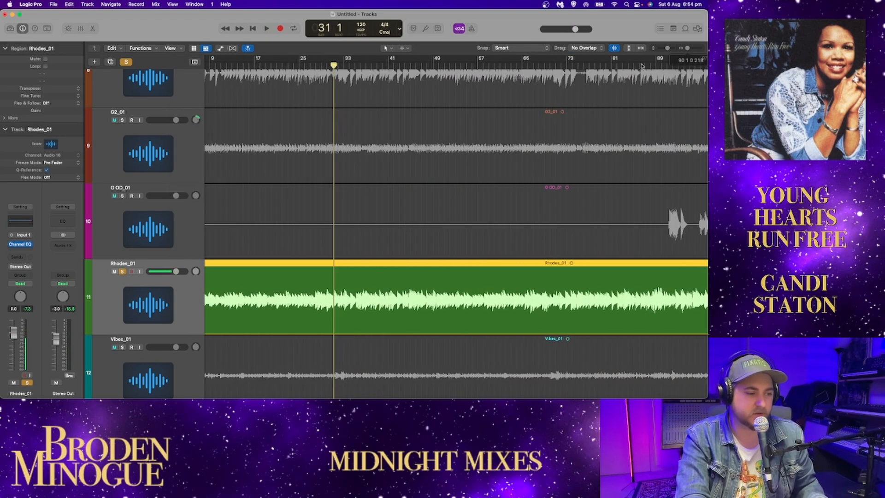
pyautogui.click(515, 65)
pyautogui.press('space')
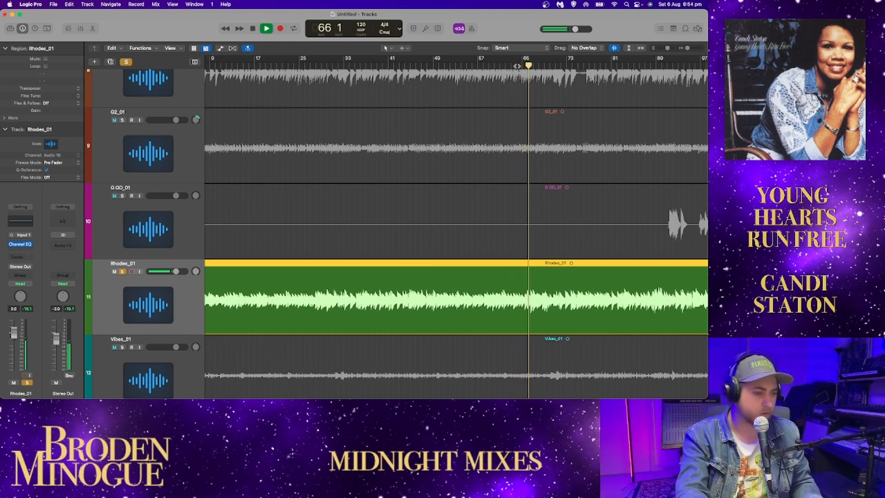
pyautogui.hscroll(5, 566, 123)
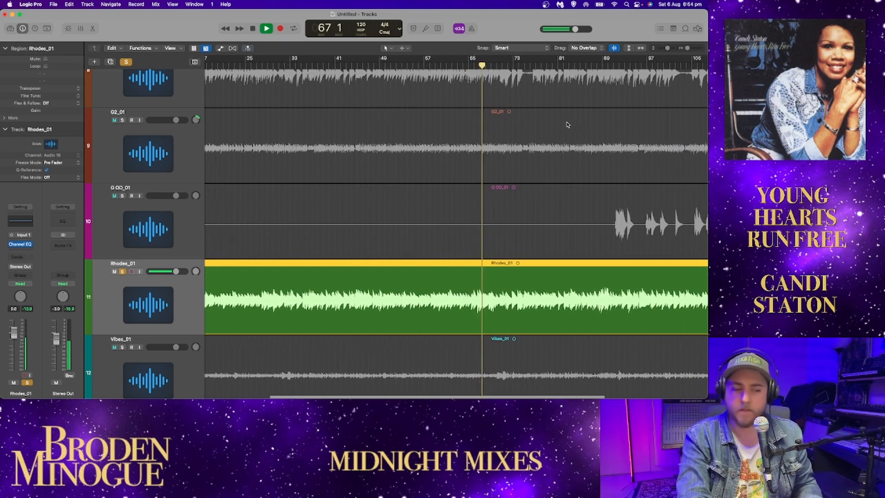
pyautogui.hscroll(5, 568, 126)
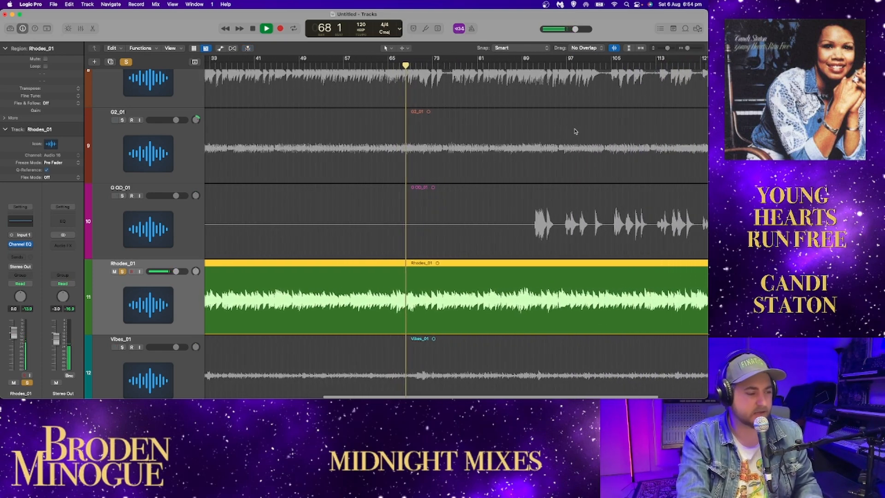
pyautogui.moveTo(687, 48); pyautogui.dragTo(685, 50)
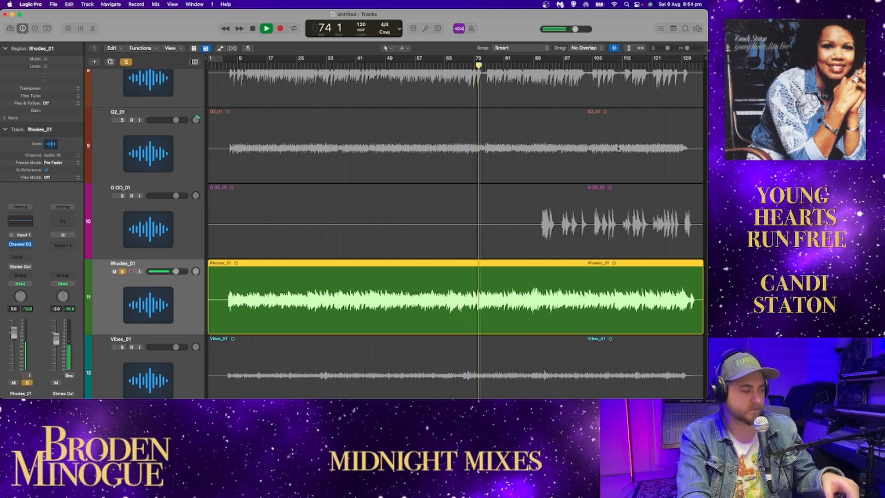
# Step: Solo Vibes_01 in place of Rhodes_01 and raise the Vibes_01 volume to 2.1 dB
pyautogui.click(123, 347)
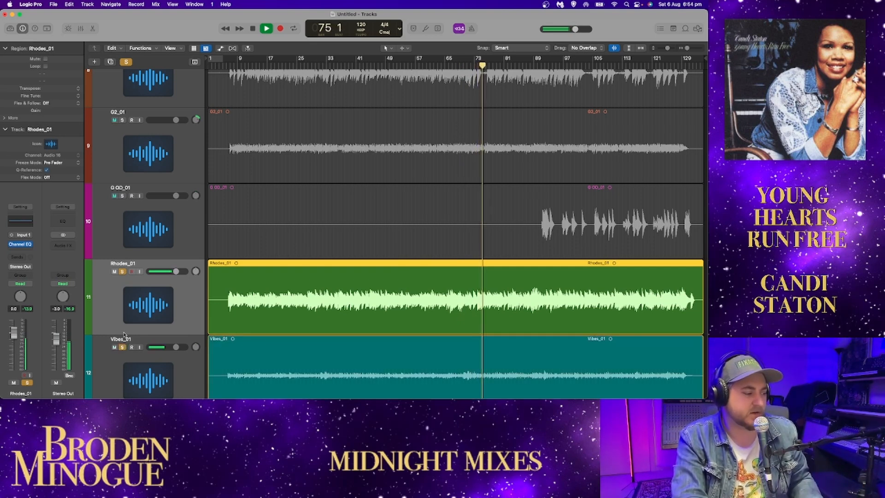
pyautogui.click(123, 271)
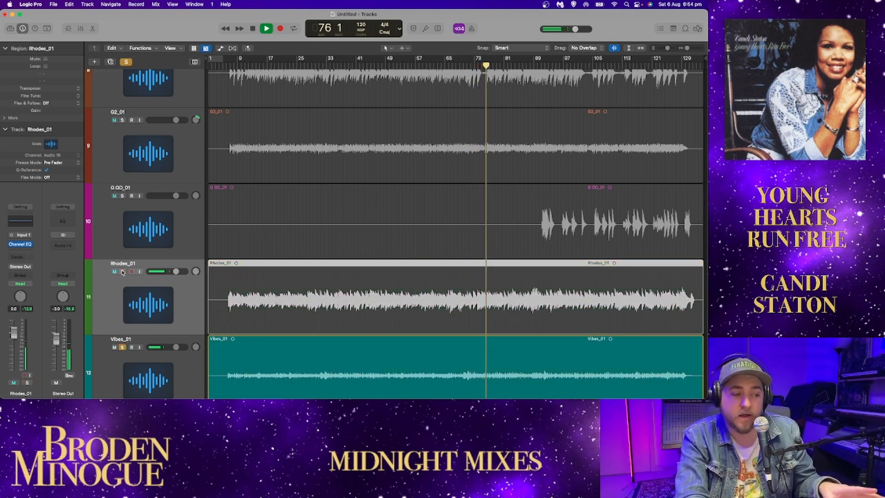
pyautogui.scroll(-3, 354, 279)
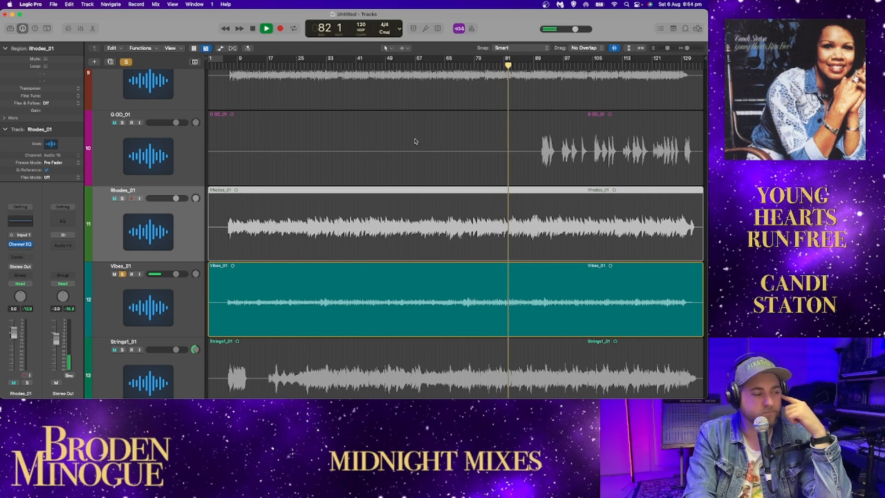
pyautogui.moveTo(176, 273); pyautogui.dragTo(179, 276)
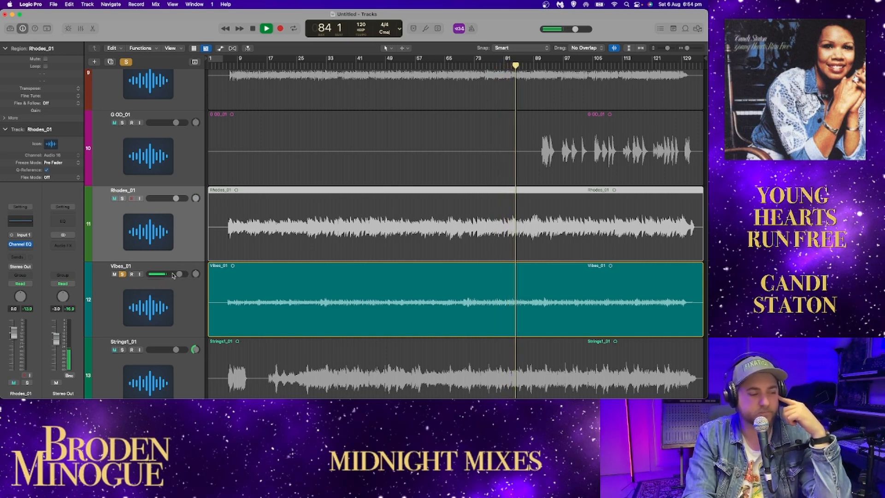
# Step: Add a Channel EQ to Vibes_01, examine its frequency spectrum during playback and close the EQ
pyautogui.scroll(-5, 121, 287)
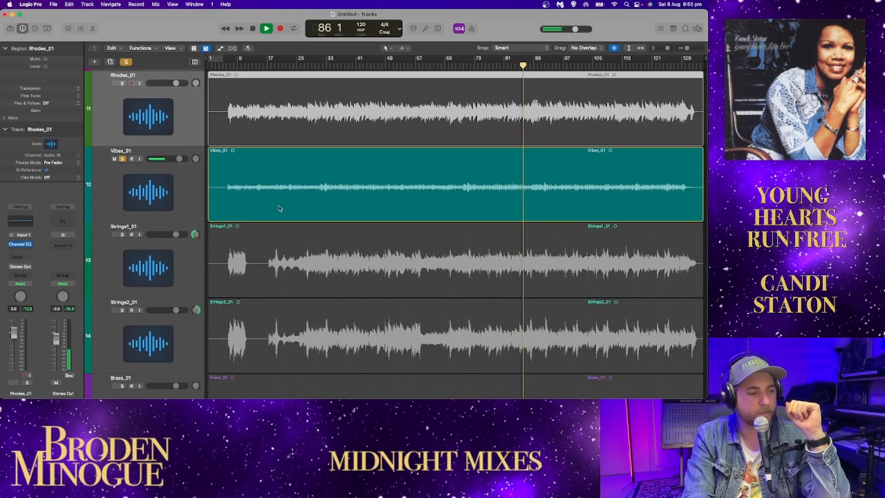
pyautogui.click(199, 192)
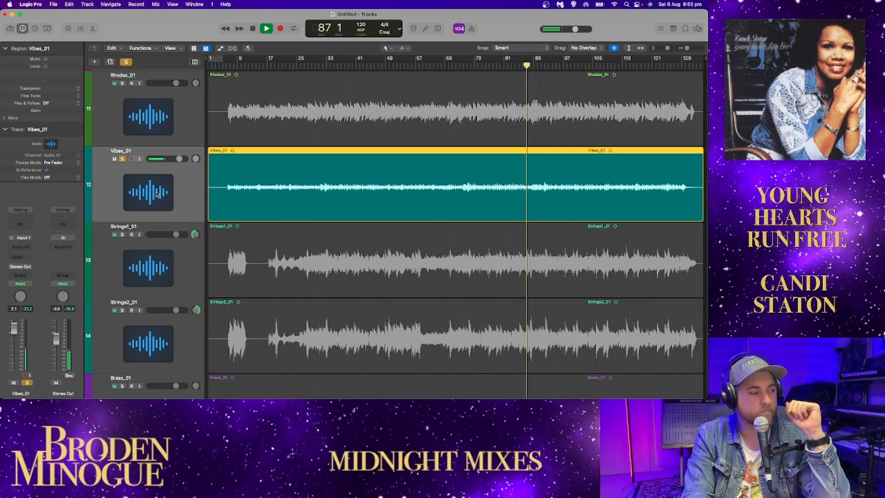
pyautogui.click(23, 224)
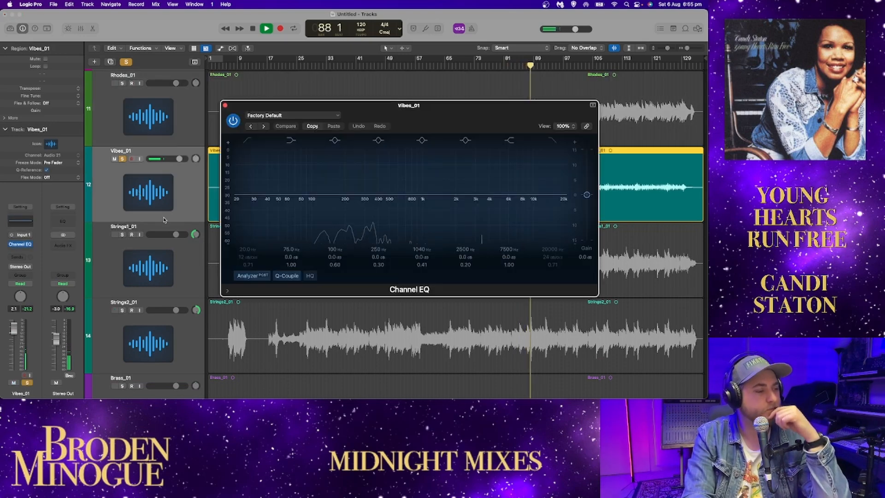
pyautogui.moveTo(453, 119); pyautogui.dragTo(428, 92)
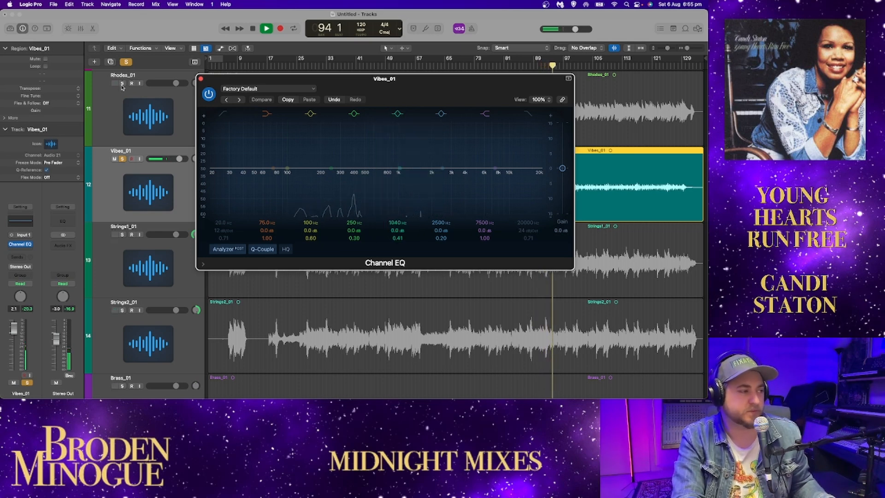
pyautogui.click(200, 79)
# Step: Audition Rhodes_01 and Vibes_01 soloed together, reduce the track heights and stop playback
pyautogui.scroll(2, 194, 136)
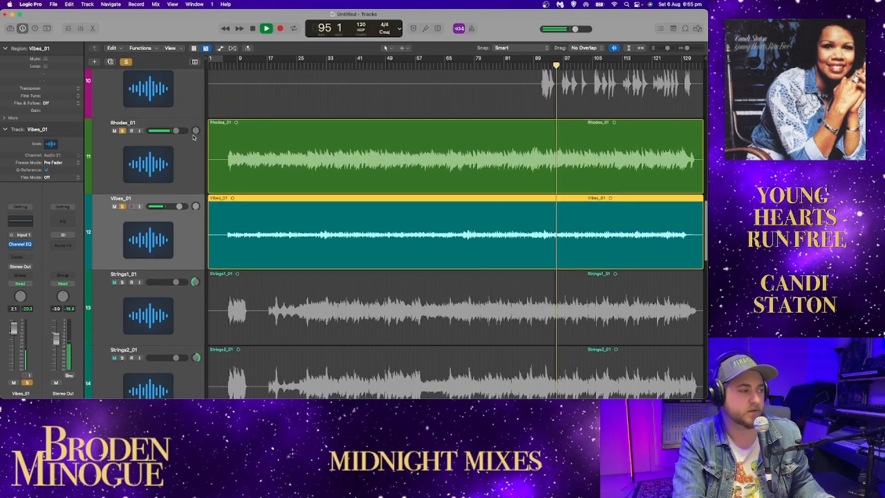
pyautogui.scroll(4, 192, 138)
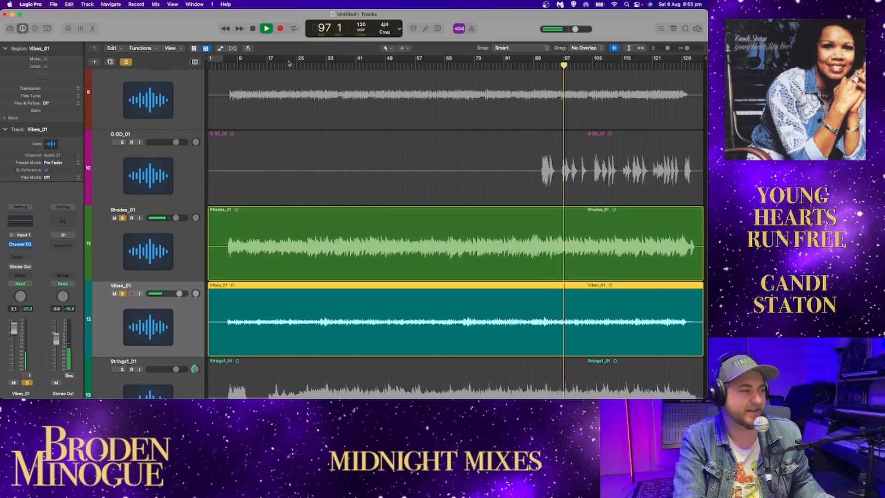
pyautogui.moveTo(666, 49); pyautogui.dragTo(663, 48)
pyautogui.press('space')
# Step: Remove the solos from Rhodes_01 and Vibes_01
pyautogui.scroll(-1, 95, 325)
pyautogui.click(121, 258)
pyautogui.click(121, 282)
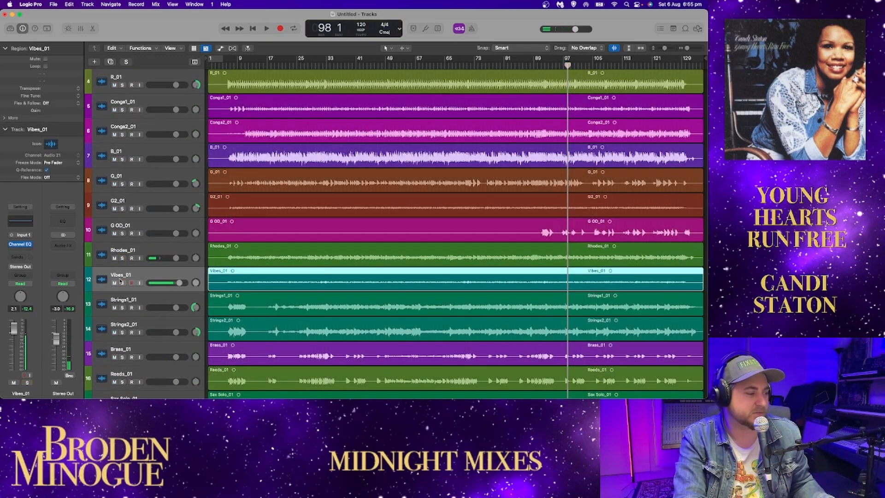
# Step: Solo Strings1_01 and Strings2_01 and play them from about bar 5
pyautogui.click(122, 308)
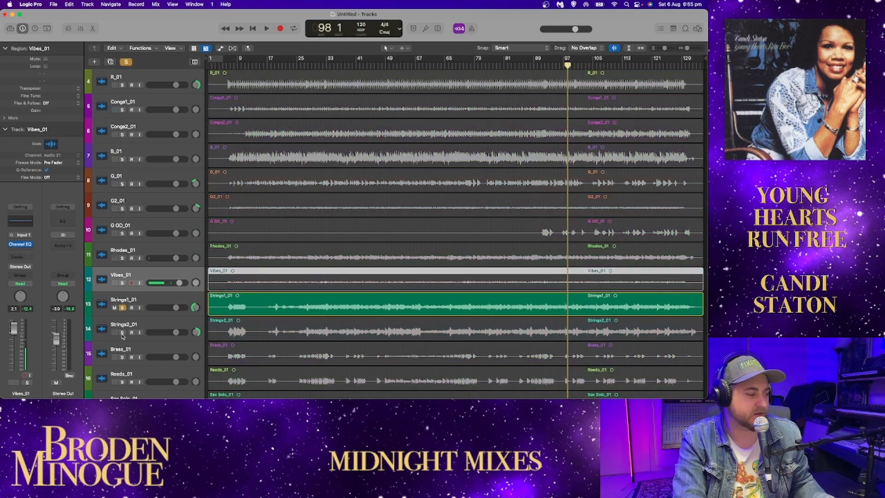
pyautogui.click(123, 332)
pyautogui.click(226, 66)
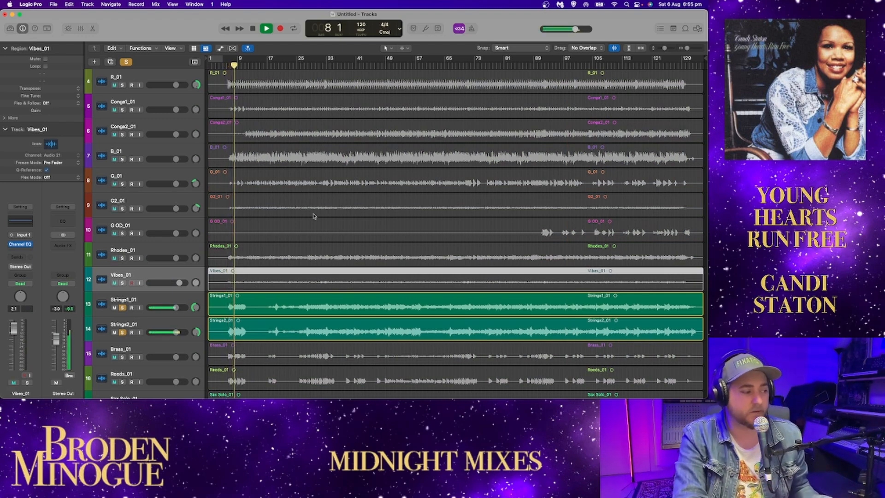
pyautogui.scroll(-5, 303, 204)
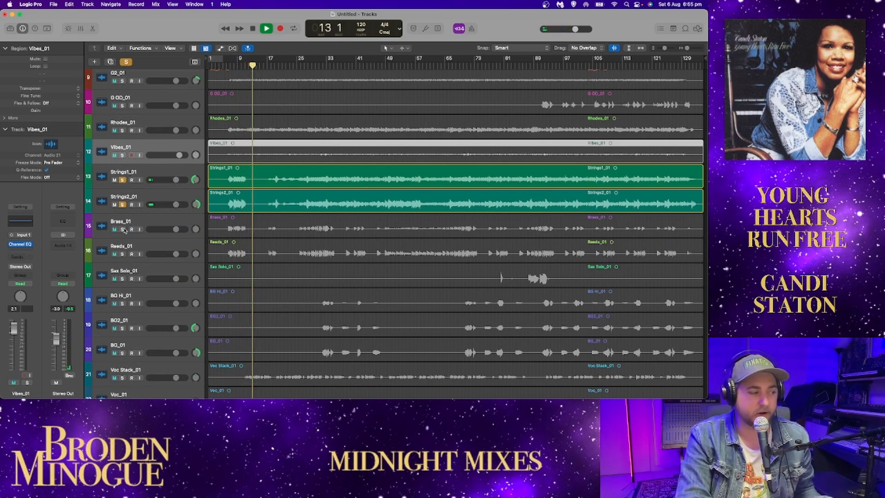
# Step: Switch the solos from the two strings tracks to Brass_01 and Reeds_01 and audition them from about bar 6
pyautogui.press('space')
pyautogui.moveTo(122, 229); pyautogui.dragTo(122, 253)
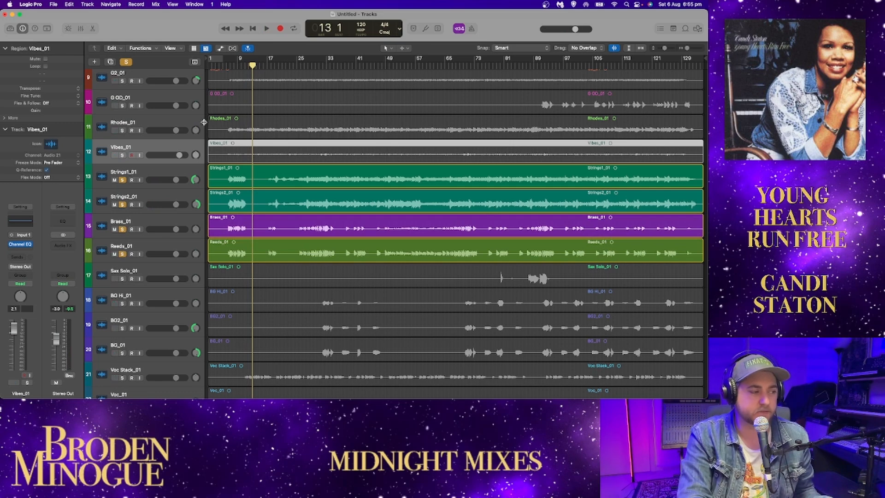
pyautogui.moveTo(123, 182); pyautogui.dragTo(123, 199)
pyautogui.click(228, 66)
pyautogui.press('space')
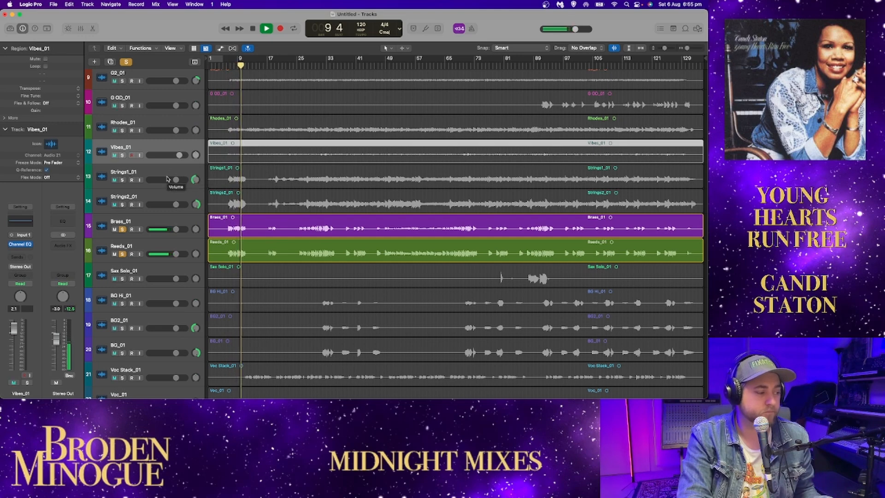
pyautogui.press('space')
# Step: Solo Strings1_01, Strings2_01, Brass_01 and Reeds_01 together and play them from about bar 16
pyautogui.click(122, 229)
pyautogui.click(121, 254)
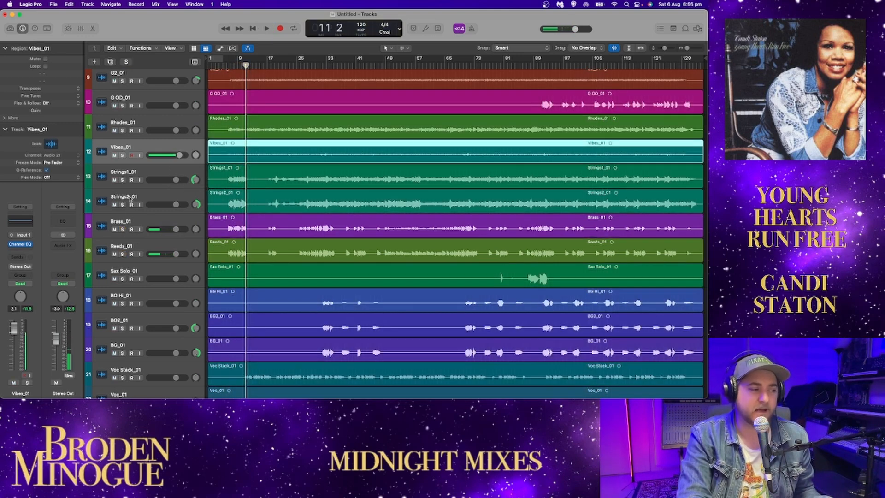
pyautogui.click(267, 65)
pyautogui.moveTo(123, 180); pyautogui.dragTo(137, 236)
pyautogui.press('space')
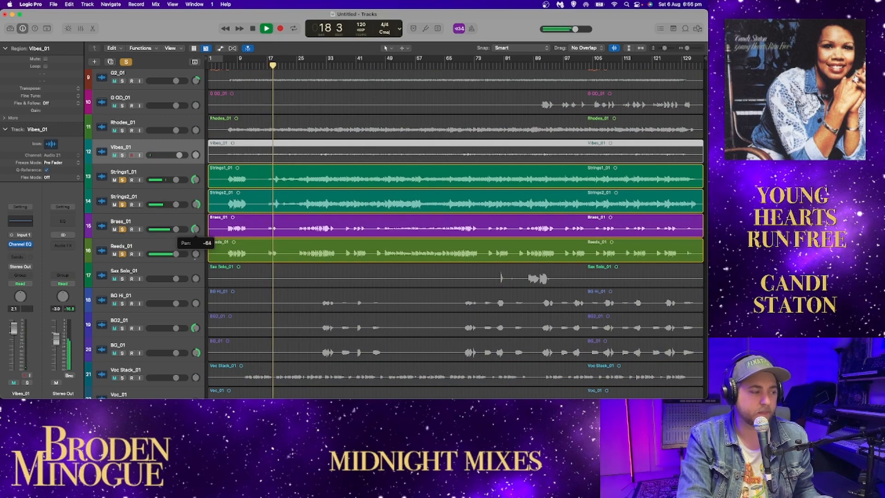
# Step: Pan Brass_01 to the left and Reeds_01 to the right, enlarge the track heights and stop playback
pyautogui.moveTo(193, 250); pyautogui.dragTo(193, 269)
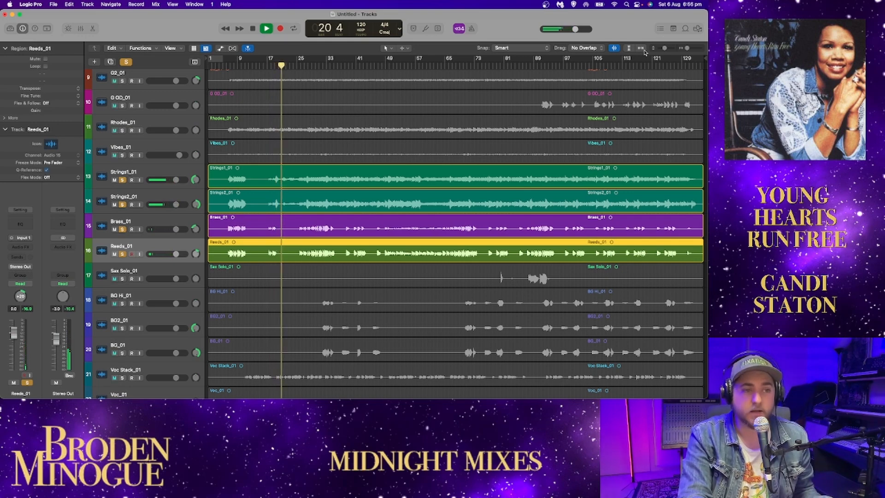
pyautogui.moveTo(664, 49); pyautogui.dragTo(667, 49)
pyautogui.press('space')
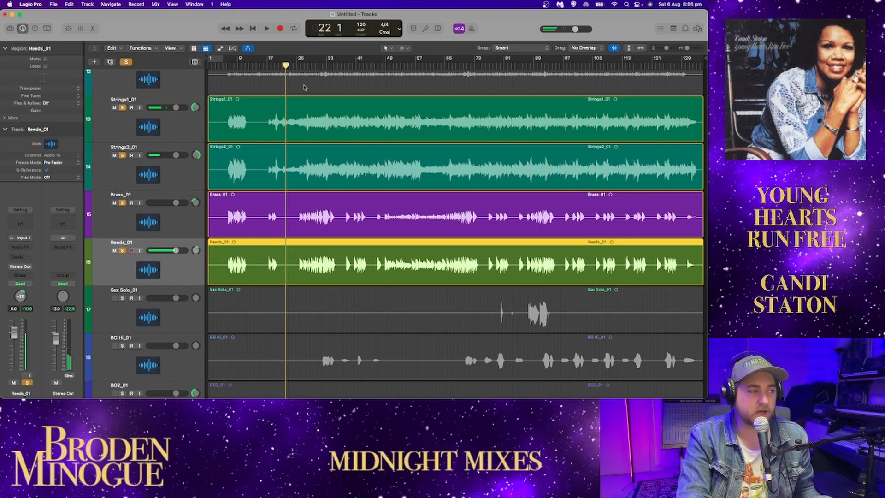
# Step: Play the soloed strings from about bar 25, comparing them with and without Brass_01 and Reeds_01
pyautogui.click(298, 67)
pyautogui.press('space')
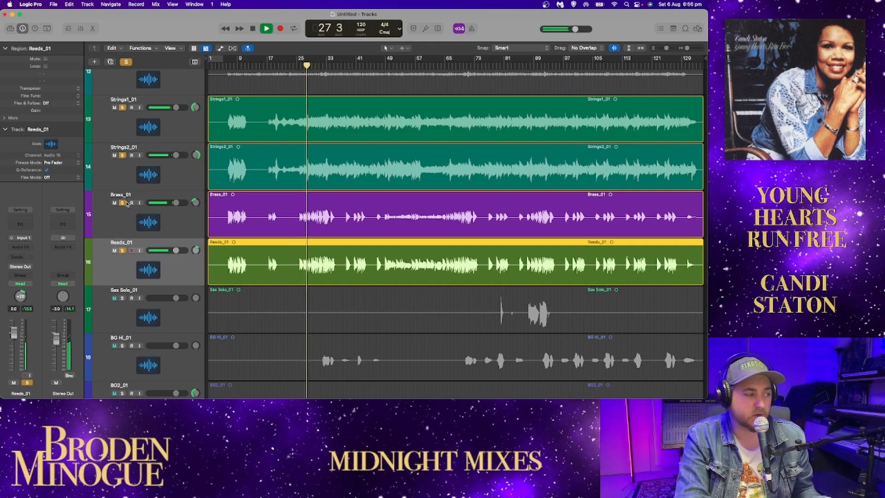
pyautogui.click(123, 202)
pyautogui.click(122, 250)
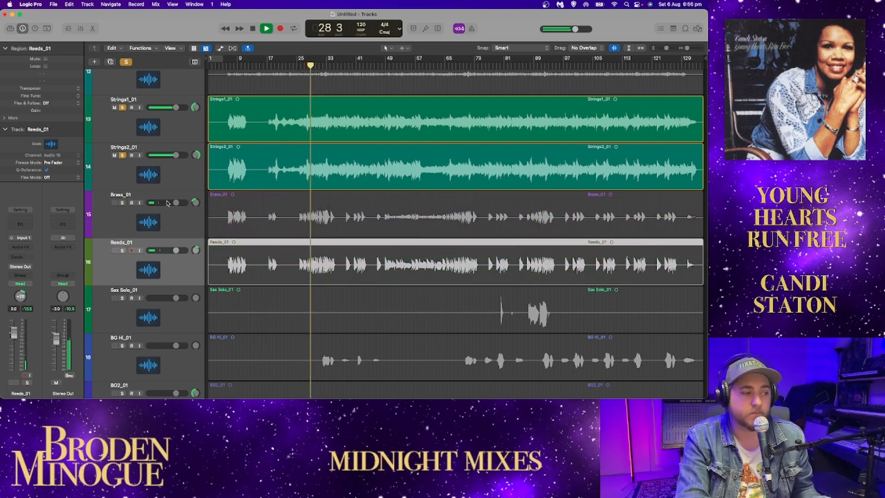
pyautogui.click(122, 203)
pyautogui.click(122, 250)
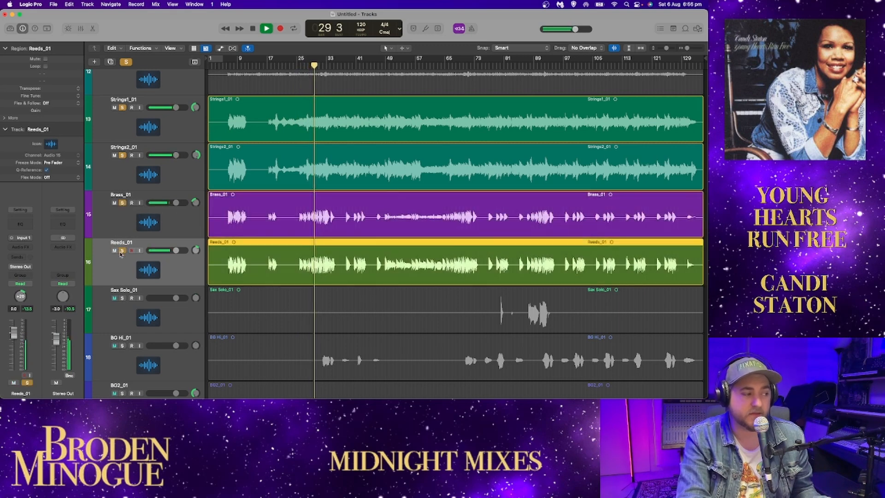
pyautogui.press('space')
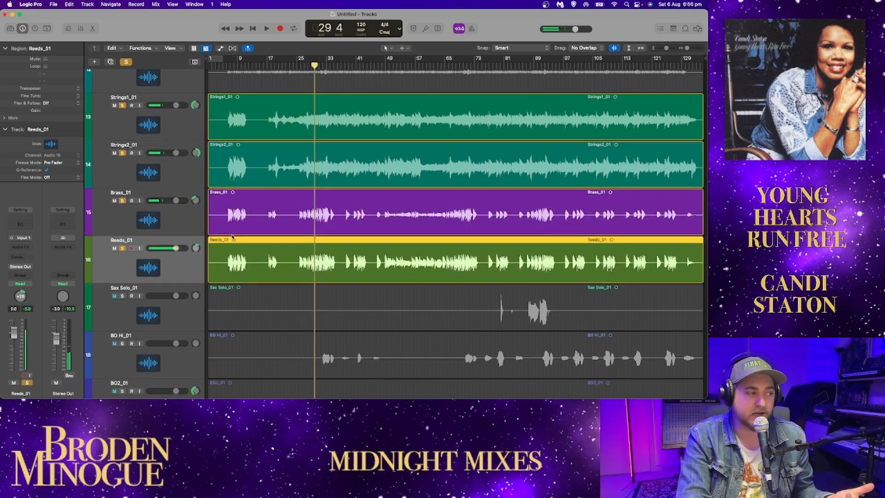
pyautogui.press('space')
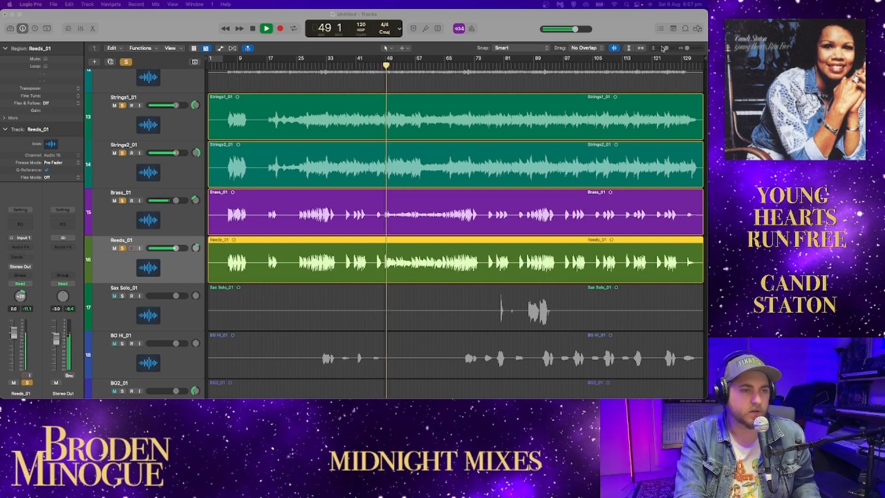
# Step: Reduce the track heights, extend the solos to all tracks from K_01 through Vibes_01 and audition the full instrumental mix
pyautogui.moveTo(667, 48); pyautogui.dragTo(663, 48)
pyautogui.press('space')
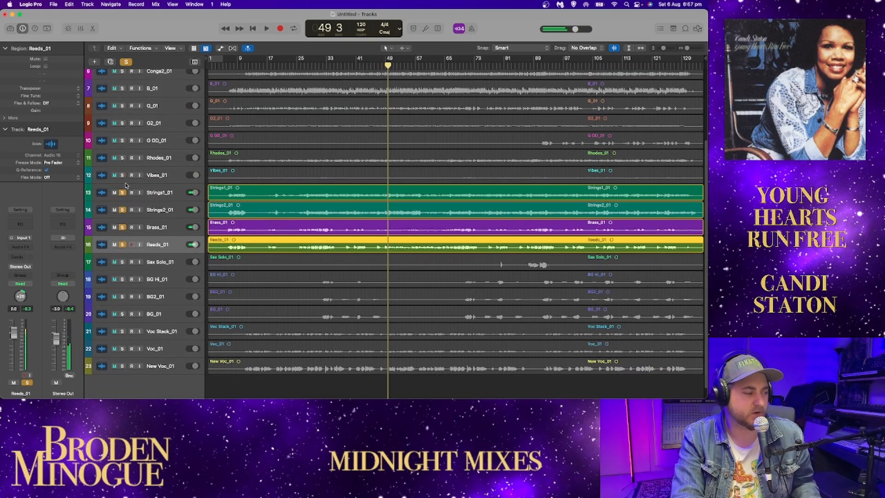
pyautogui.scroll(5, 128, 186)
pyautogui.scroll(2, 128, 186)
pyautogui.moveTo(122, 77); pyautogui.dragTo(120, 130)
pyautogui.press('space')
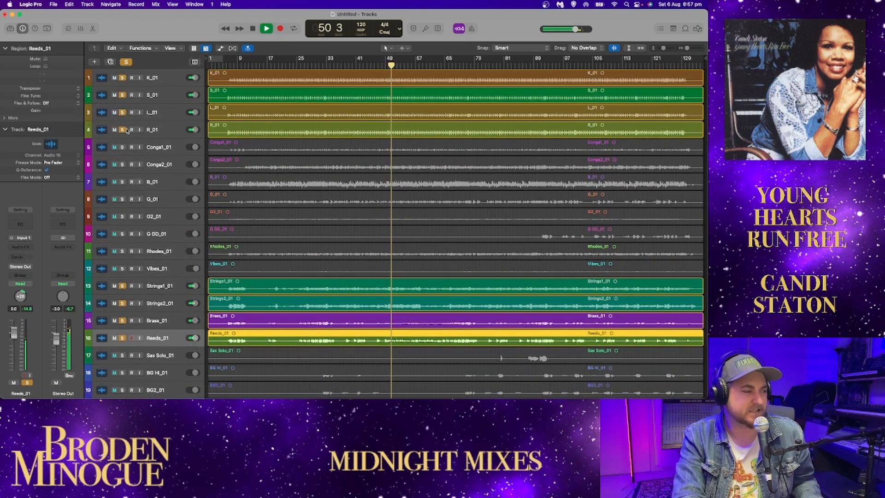
pyautogui.moveTo(125, 149); pyautogui.dragTo(120, 268)
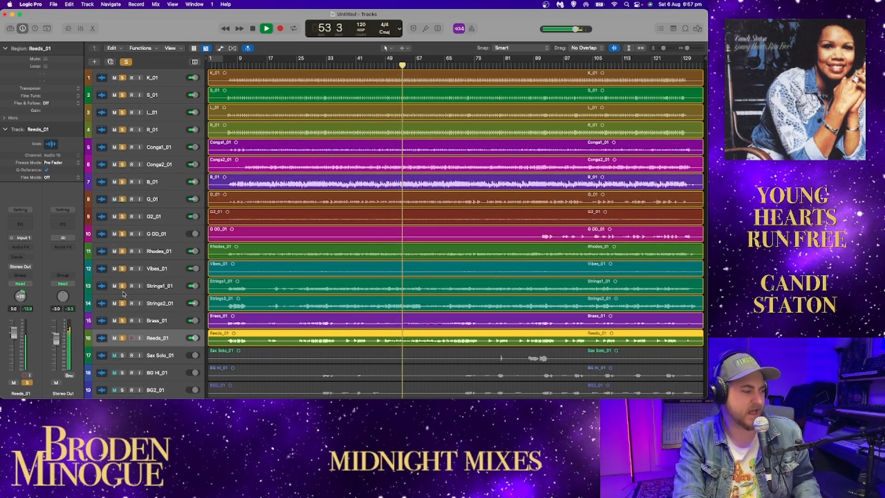
pyautogui.scroll(-3, 124, 294)
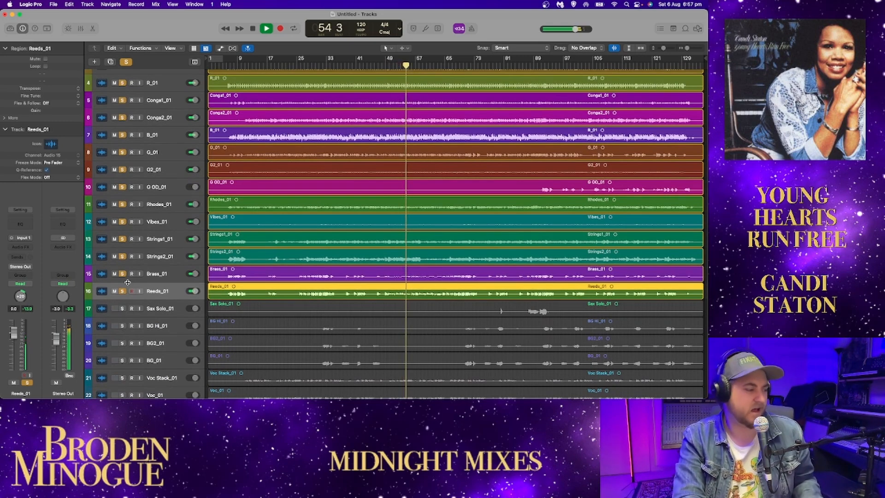
pyautogui.scroll(3, 123, 93)
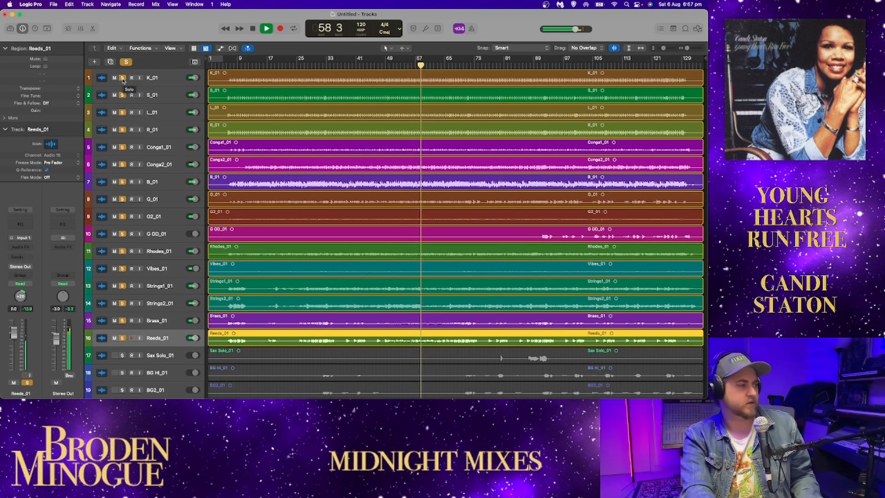
# Step: Remove the solos from the instrument tracks, solo only Sax Solo_01 and play it from about bar 80
pyautogui.press('space')
pyautogui.moveTo(123, 80); pyautogui.dragTo(122, 338)
pyautogui.scroll(-5, 143, 304)
pyautogui.click(123, 249)
pyautogui.click(498, 61)
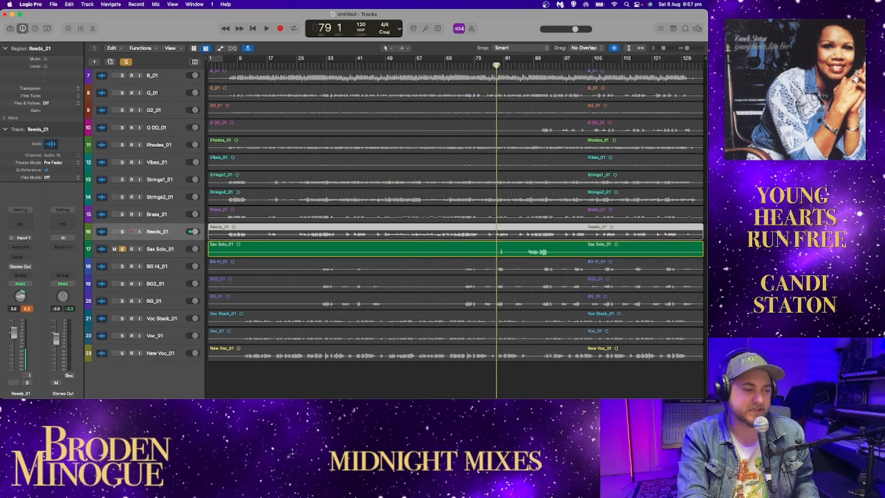
pyautogui.click(501, 65)
pyautogui.press('space')
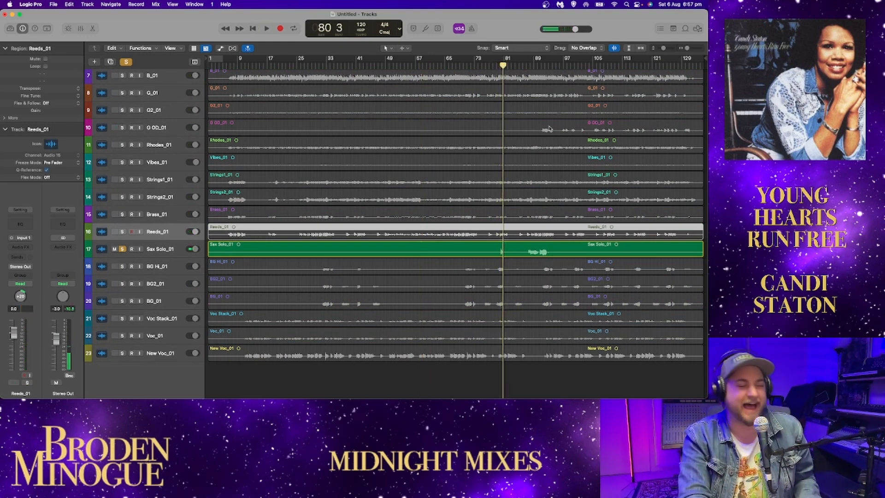
# Step: Zoom in on the timeline and play the soloed sax from about bar 80 and from bar 87
pyautogui.moveTo(688, 49); pyautogui.dragTo(689, 50)
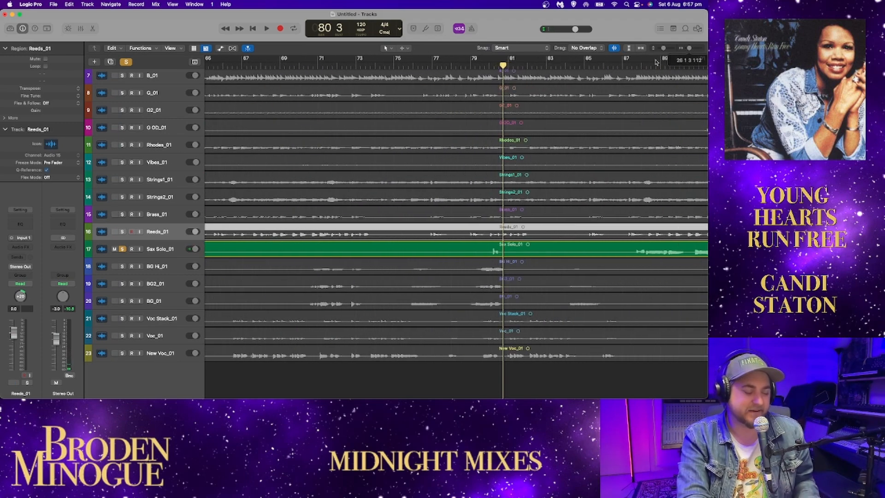
pyautogui.click(489, 66)
pyautogui.press('space')
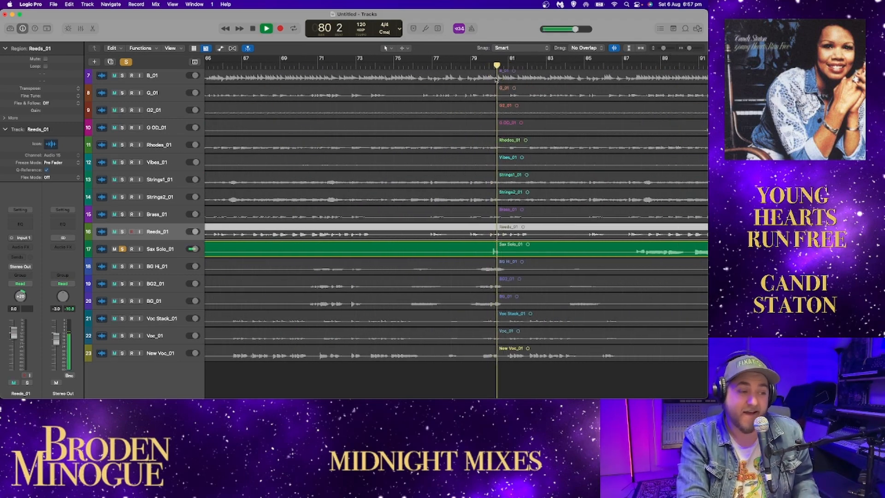
pyautogui.press('space')
pyautogui.click(623, 66)
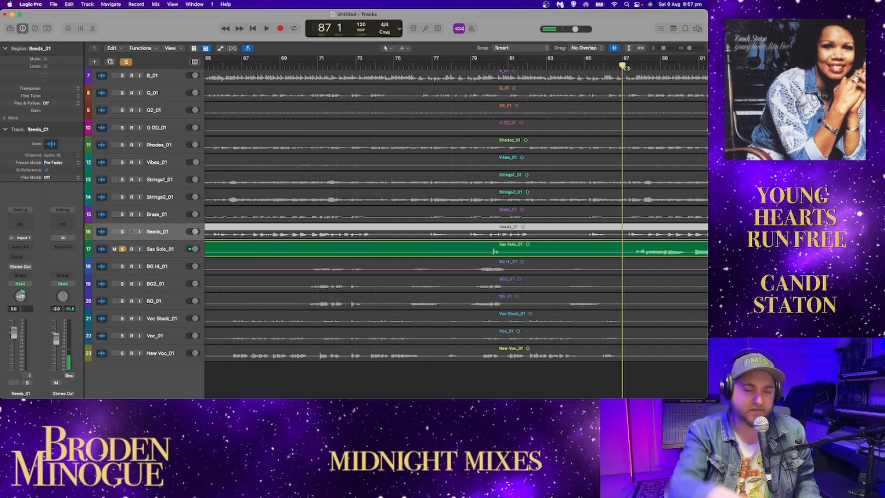
pyautogui.press('space')
pyautogui.hscroll(5, 614, 142)
pyautogui.hscroll(5, 613, 142)
pyautogui.press('space')
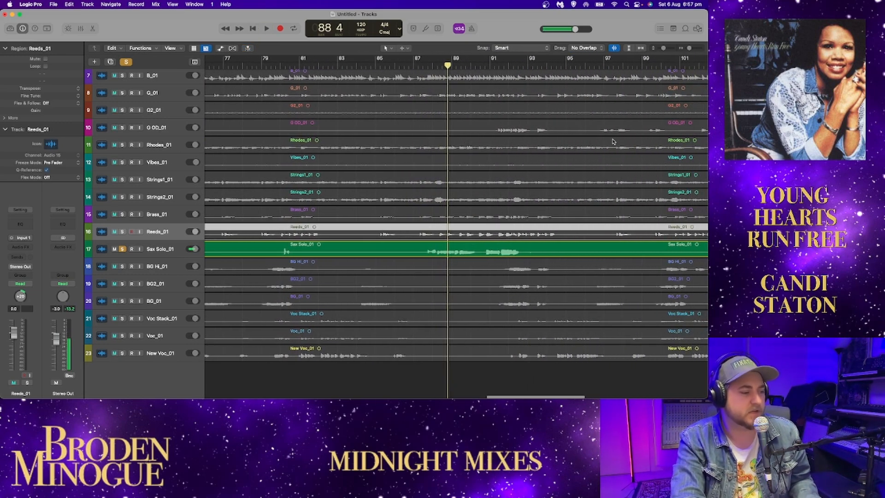
# Step: Replay the sax part at bar 80, audition its main phrase from about bar 87 and zoom in slightly
pyautogui.click(282, 66)
pyautogui.press('space')
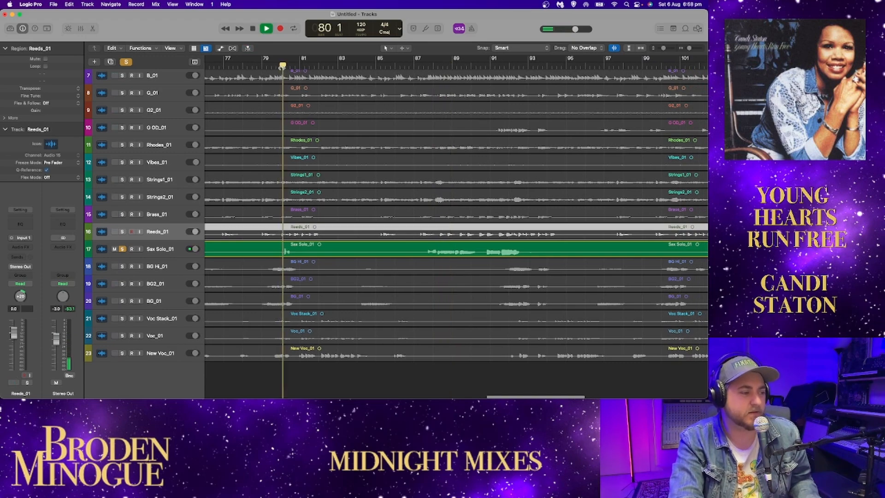
pyautogui.press('space')
pyautogui.click(423, 72)
pyautogui.click(424, 68)
pyautogui.press('space')
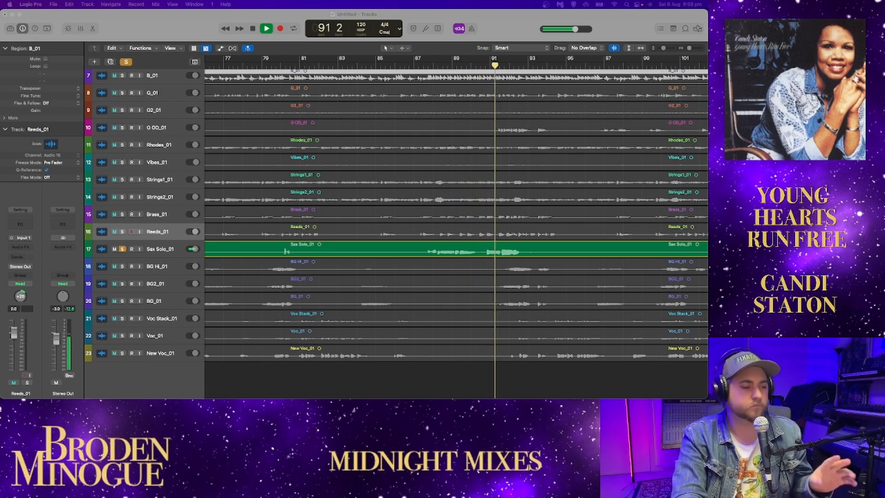
pyautogui.hscroll(5, 572, 233)
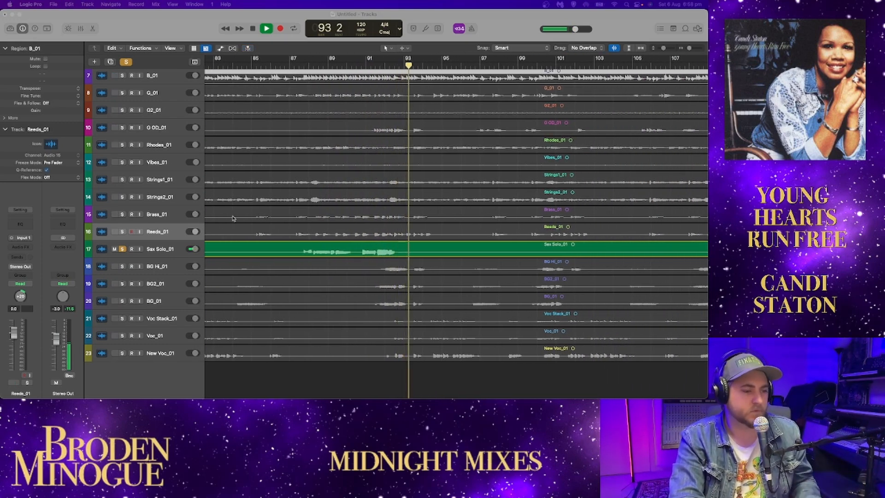
pyautogui.moveTo(688, 50)
pyautogui.mouseDown()
pyautogui.moveTo(675, 51)
pyautogui.moveTo(690, 51)
pyautogui.mouseUp()
pyautogui.press('space')
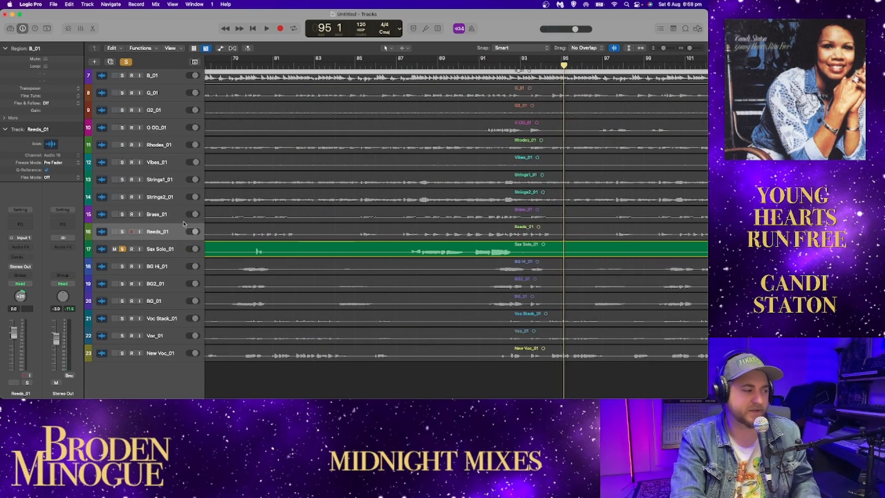
# Step: Add solos to the strings, brass and reeds alongside Sax Solo_01 and play from bar 95, then from about bar 87
pyautogui.moveTo(123, 232); pyautogui.dragTo(122, 181)
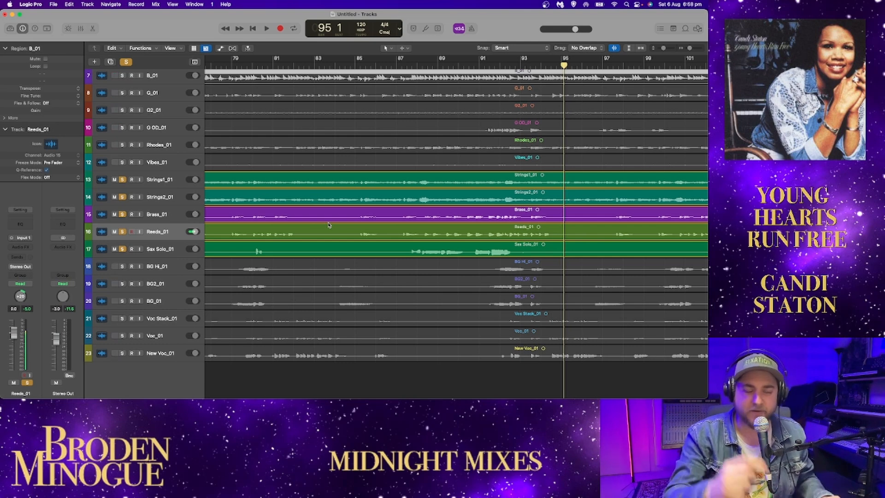
pyautogui.press('space')
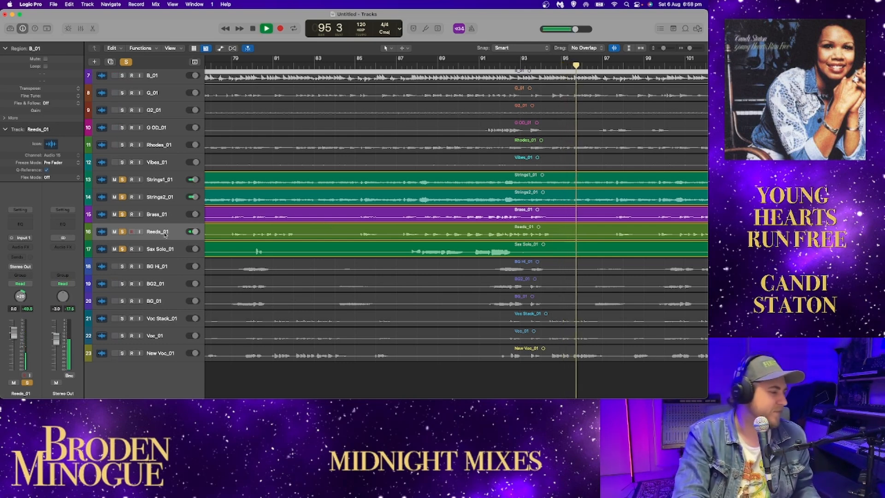
pyautogui.hscroll(3, 422, 224)
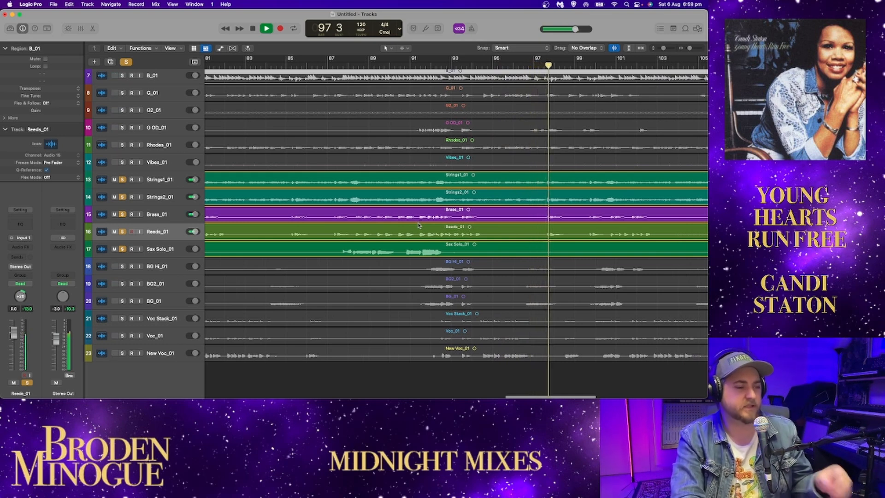
pyautogui.hscroll(2, 382, 221)
pyautogui.press('space')
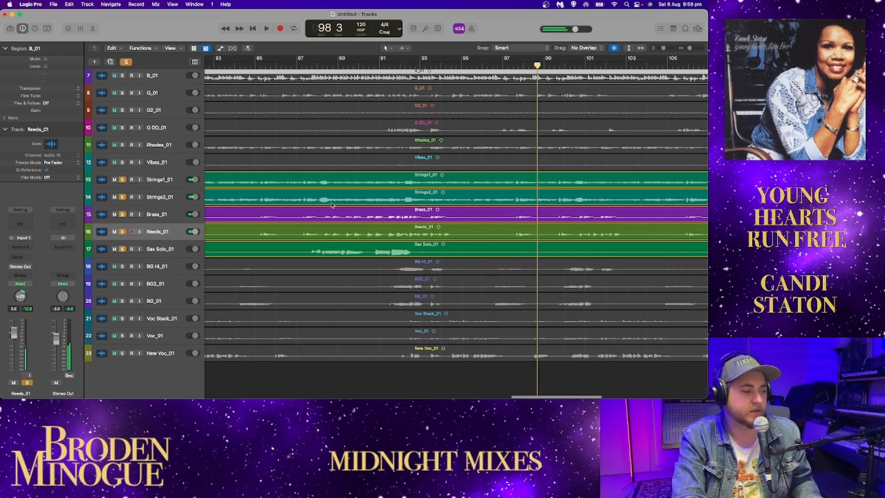
pyautogui.click(295, 66)
pyautogui.press('space')
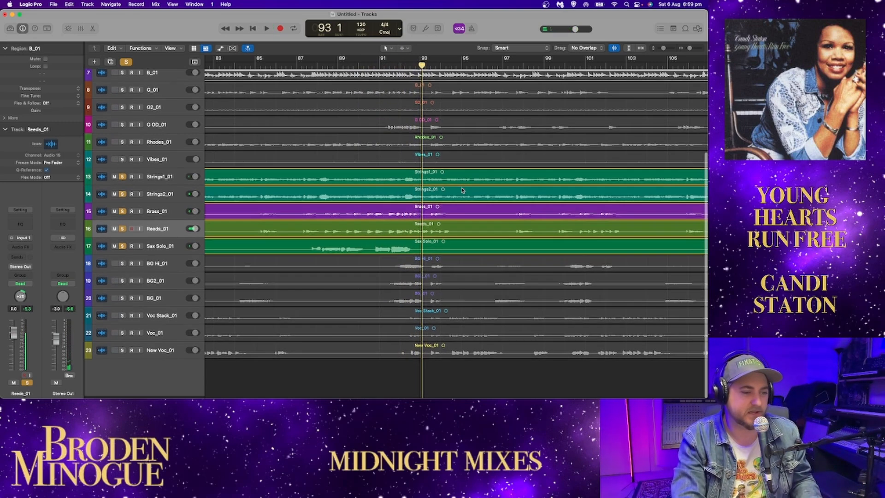
# Step: Remove the solos from the strings, brass, reeds and sax tracks and leave only BG Hi_01 soloed
pyautogui.hscroll(3, 462, 190)
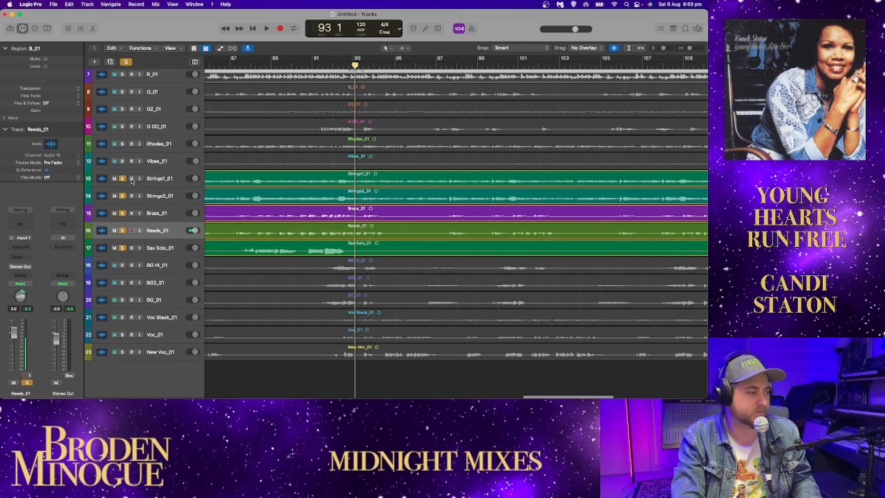
pyautogui.moveTo(124, 179); pyautogui.dragTo(120, 300)
pyautogui.scroll(1, 132, 270)
pyautogui.moveTo(123, 266); pyautogui.dragTo(122, 301)
pyautogui.click(122, 266)
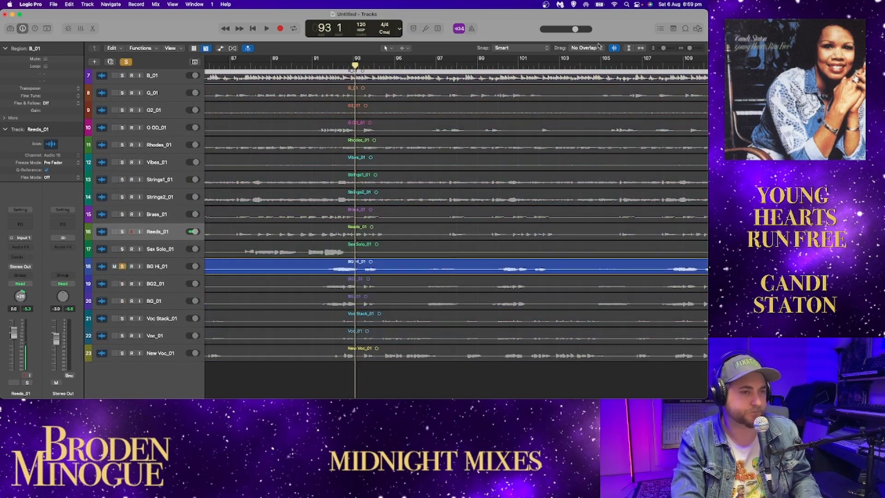
# Step: Locate the early backing vocal phrases and play the soloed BG Hi_01 track twice from about bar 32
pyautogui.moveTo(664, 48); pyautogui.dragTo(664, 49)
pyautogui.scroll(-7, 570, 111)
pyautogui.hscroll(-9, 570, 110)
pyautogui.click(441, 162)
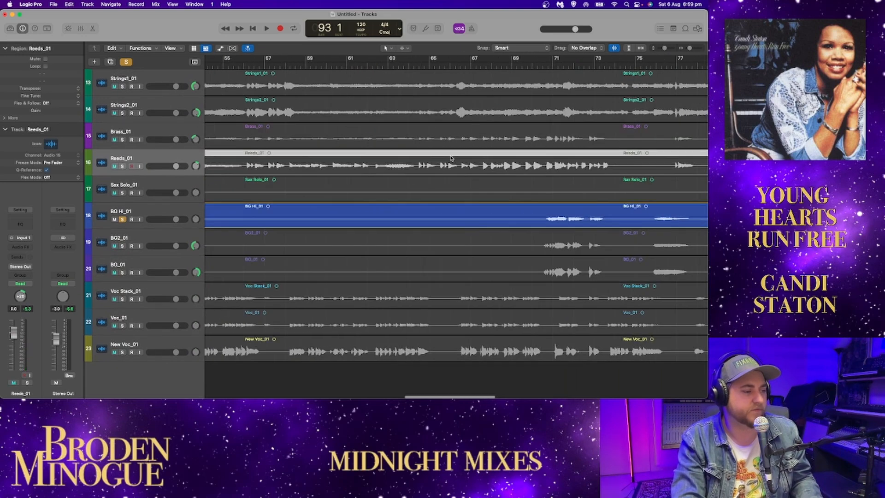
pyautogui.hscroll(-20, 639, 120)
pyautogui.hscroll(10, 639, 121)
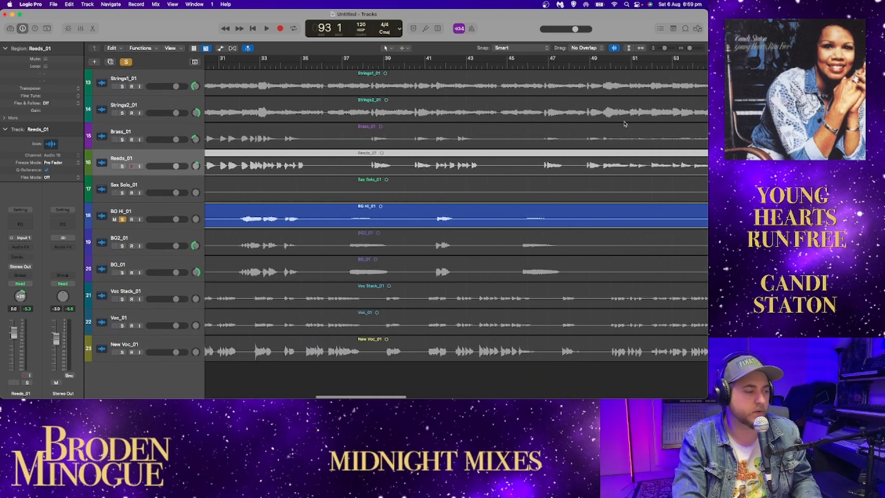
pyautogui.press('space')
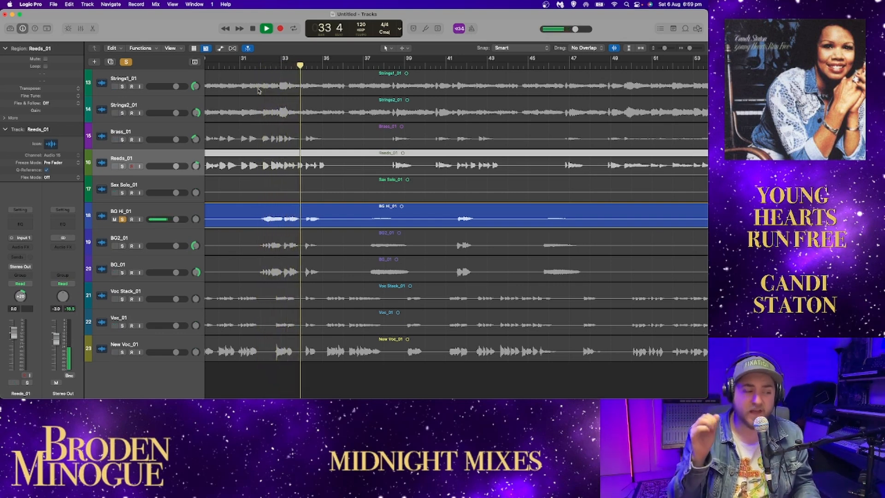
pyautogui.press('space')
pyautogui.click(254, 68)
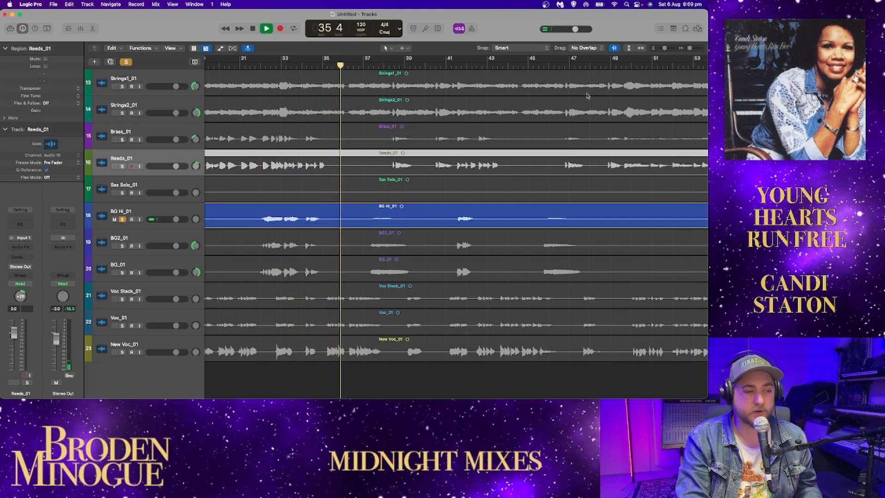
# Step: Enlarge the track heights, audition the soloed BG Hi_01 phrase at about bar 41 and select its track
pyautogui.press('super+Down')
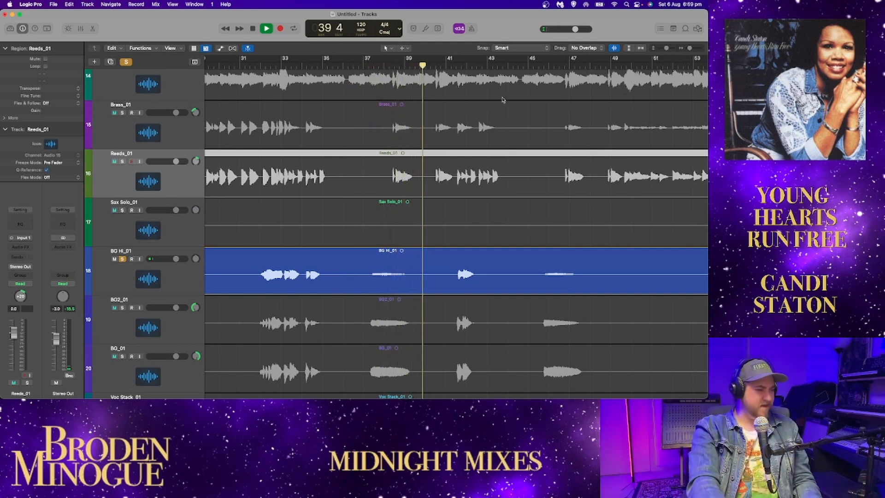
pyautogui.press('space')
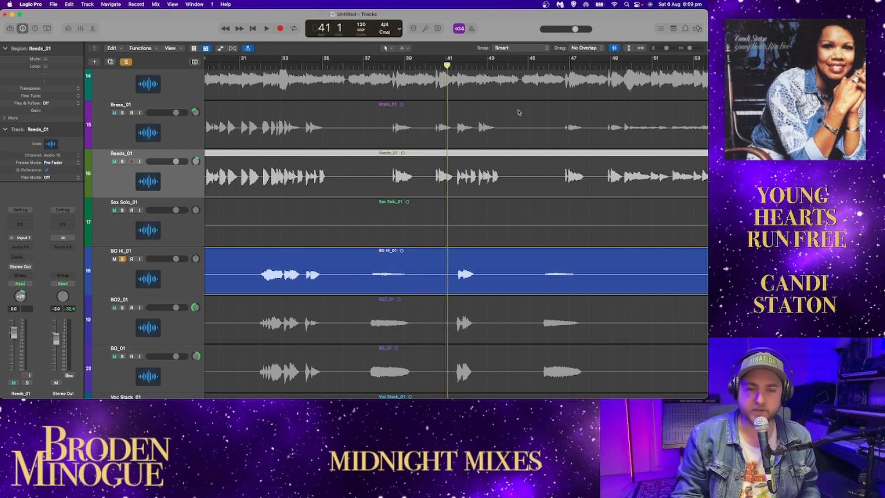
pyautogui.press('space')
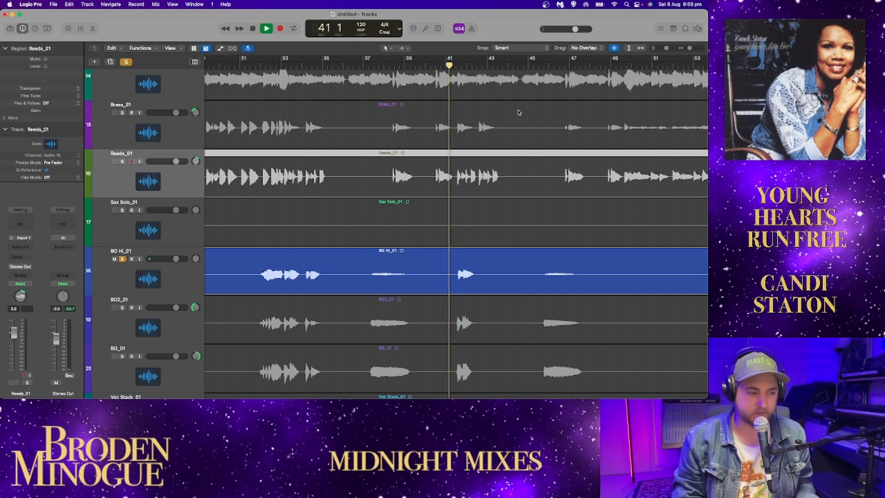
pyautogui.hscroll(3, 530, 161)
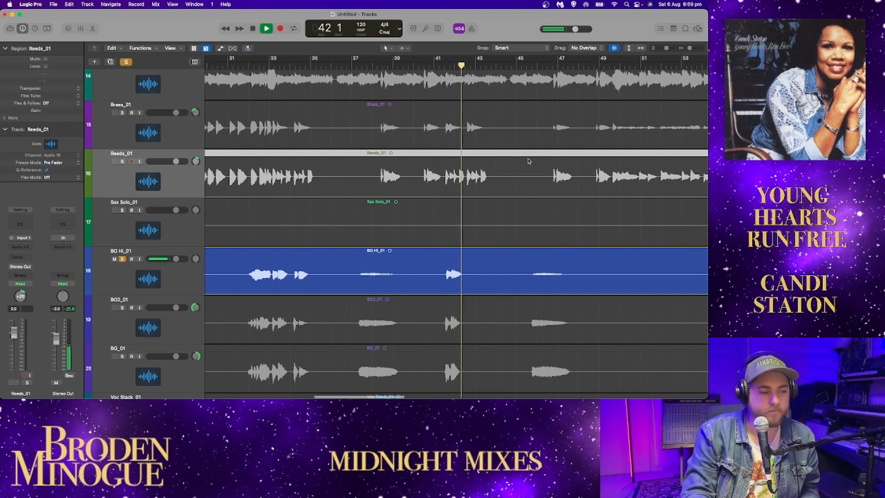
pyautogui.click(182, 276)
pyautogui.press('space')
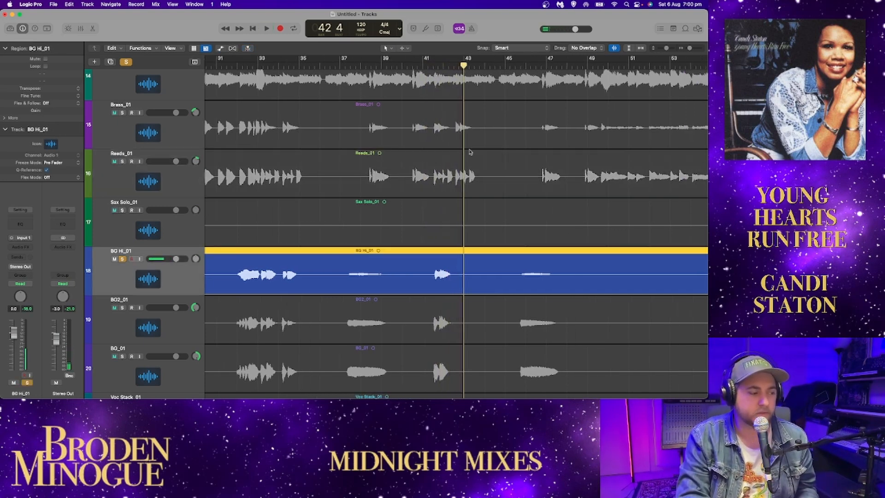
# Step: Add a Channel EQ to BG Hi_01 and boost its high shelf to +10.7 dB at 2820 Hz during playback from bar 32
pyautogui.click(235, 66)
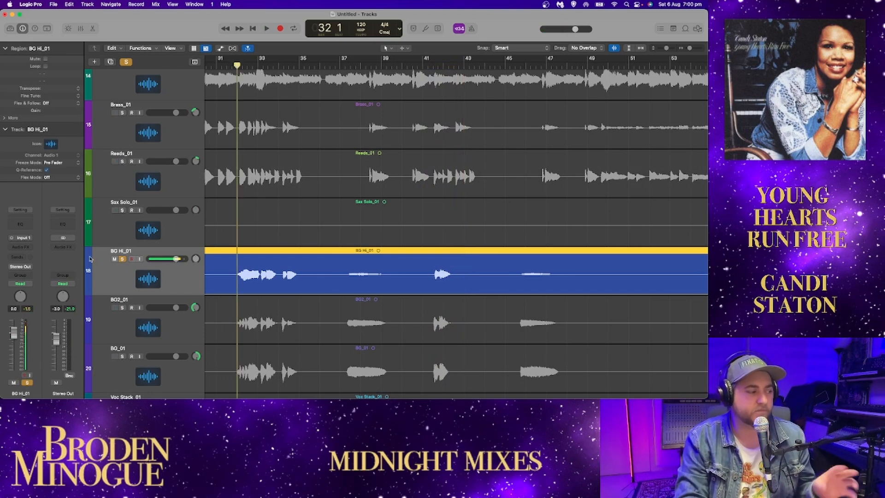
pyautogui.click(19, 224)
pyautogui.moveTo(491, 125); pyautogui.dragTo(473, 68)
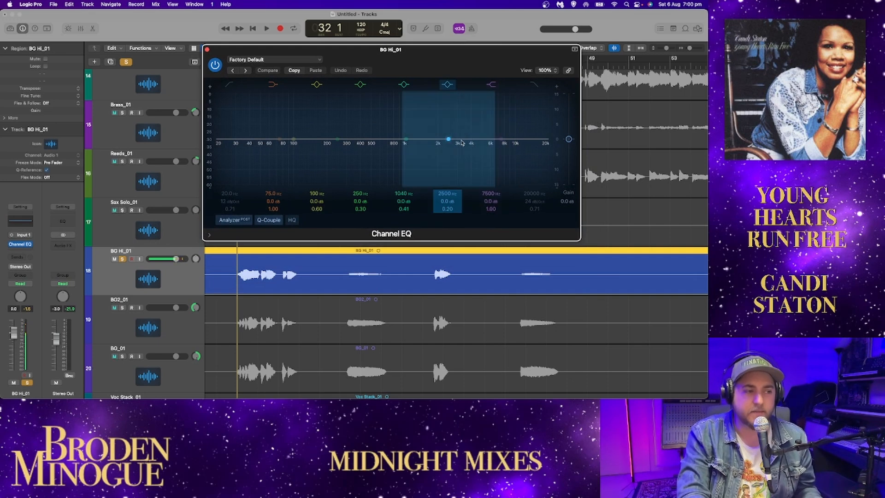
pyautogui.moveTo(503, 140); pyautogui.dragTo(455, 102)
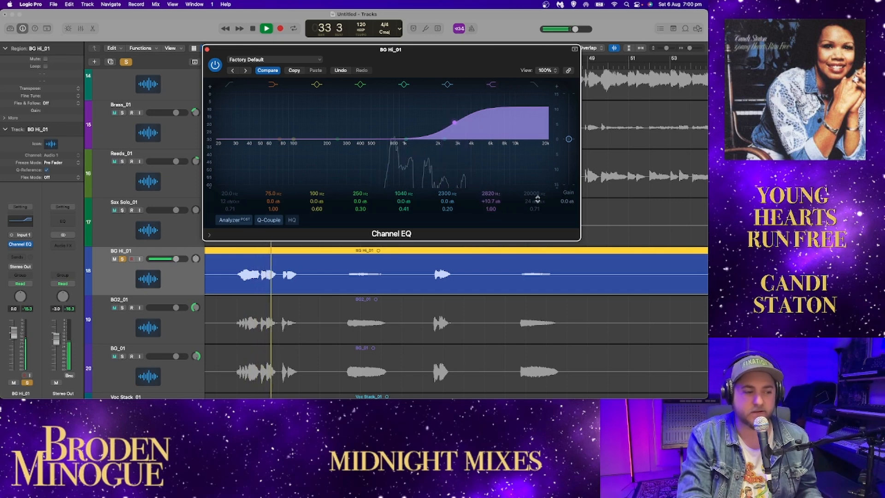
# Step: Audition the boosted BG Hi_01 from about bar 41 and pull its EQ high shelf down to -0.1 dB
pyautogui.moveTo(510, 61); pyautogui.dragTo(399, 61)
pyautogui.press('space')
pyautogui.click(436, 62)
pyautogui.press('space')
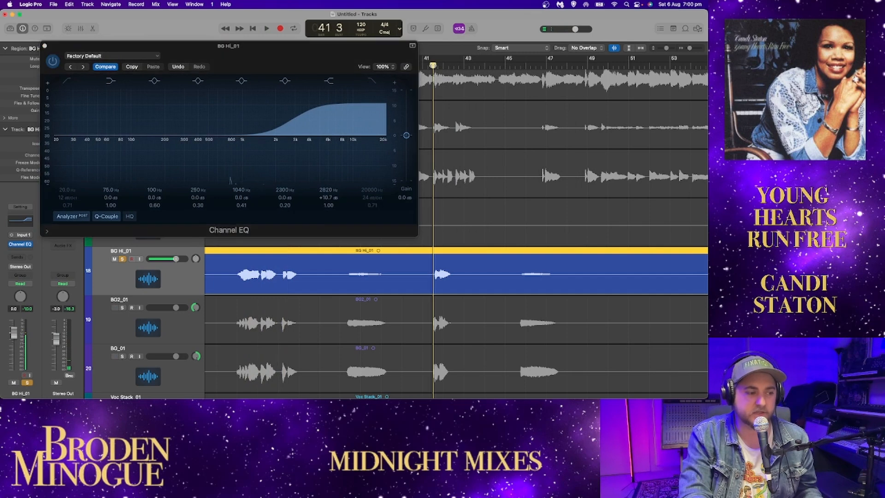
pyautogui.press('space')
pyautogui.moveTo(292, 126); pyautogui.dragTo(295, 164)
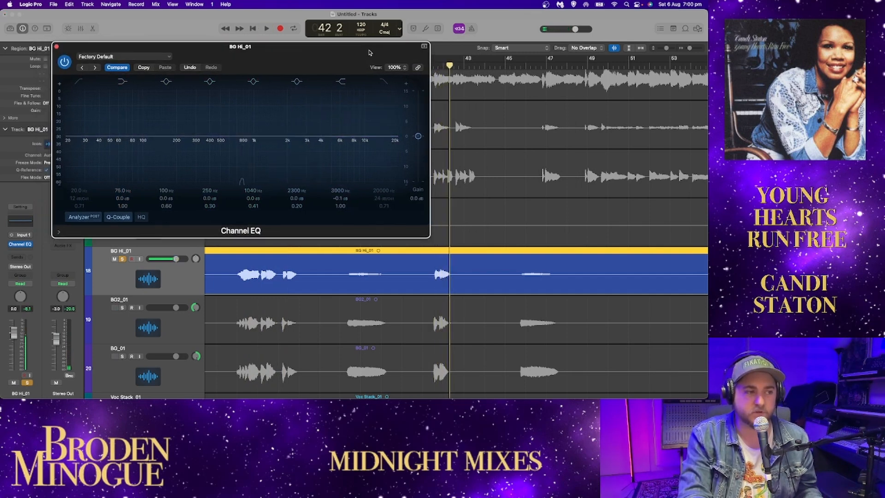
# Step: Play BG Hi_01 from about bar 32 and raise its EQ high shelf to +15.3 dB at 2940 Hz
pyautogui.moveTo(353, 51); pyautogui.dragTo(641, 57)
pyautogui.click(227, 69)
pyautogui.press('space')
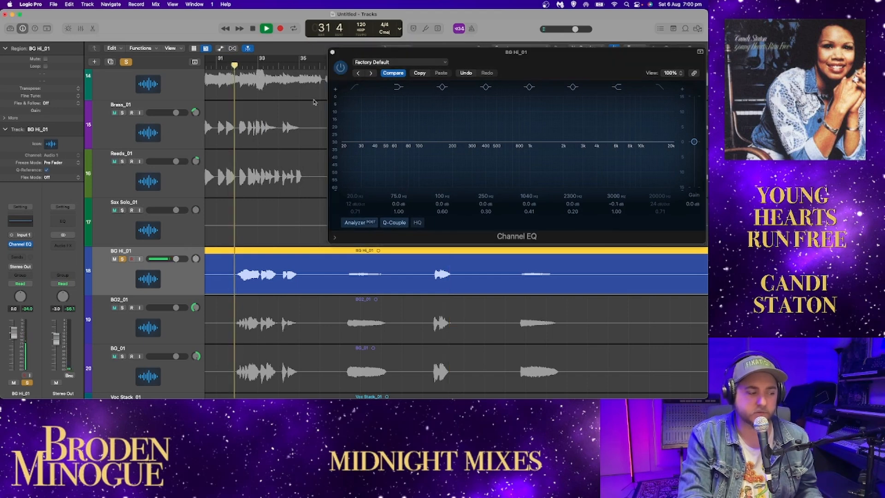
pyautogui.moveTo(585, 178); pyautogui.dragTo(585, 87)
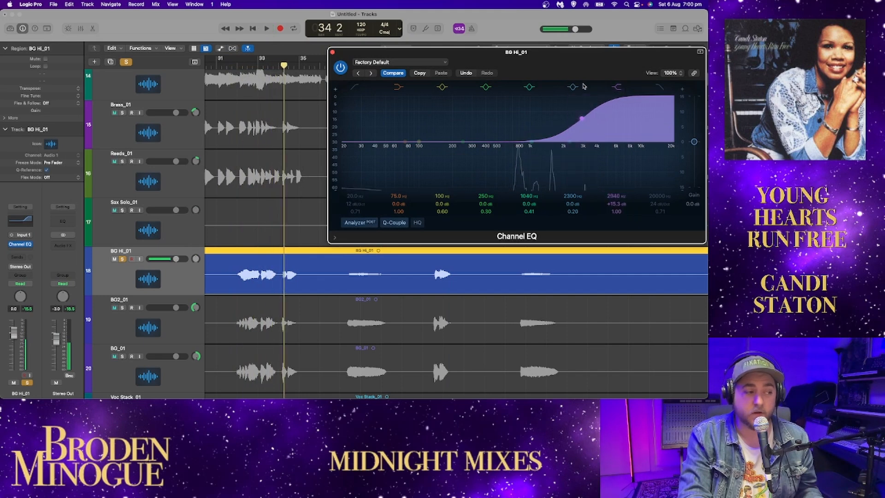
# Step: Replay BG Hi_01 from about bar 32 and lower the high shelf frequency to 1790 Hz
pyautogui.click(232, 63)
pyautogui.moveTo(583, 121); pyautogui.dragTo(559, 120)
pyautogui.press('space')
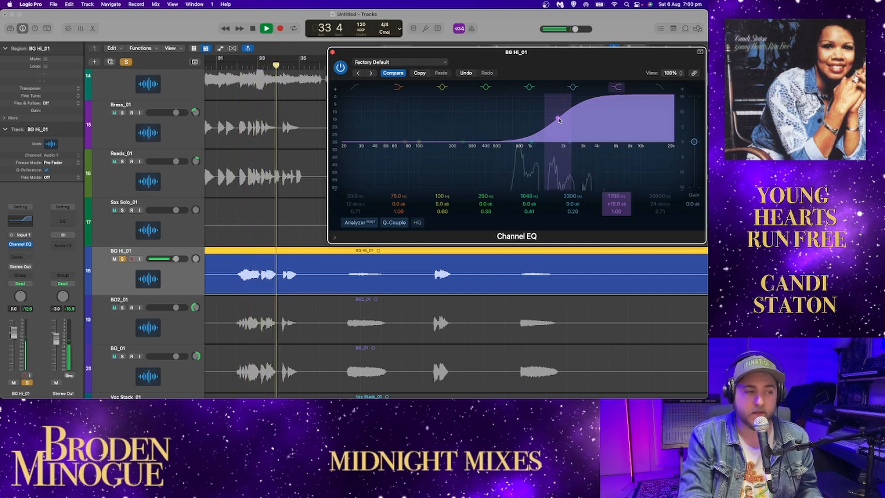
# Step: Reset the BG Hi_01 high shelf to 0.0 dB at 7500 Hz and close the Channel EQ window
pyautogui.keyDown('alt'); pyautogui.click(559, 119); pyautogui.keyUp('alt')
pyautogui.press('space')
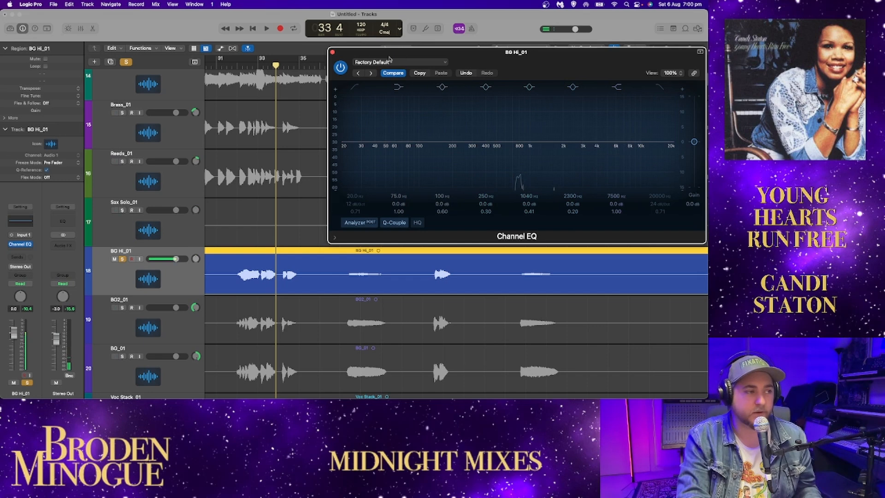
pyautogui.click(332, 52)
# Step: Play the soloed BG Hi_01 with the flat EQ from about bar 33 and from bar 41
pyautogui.press('space')
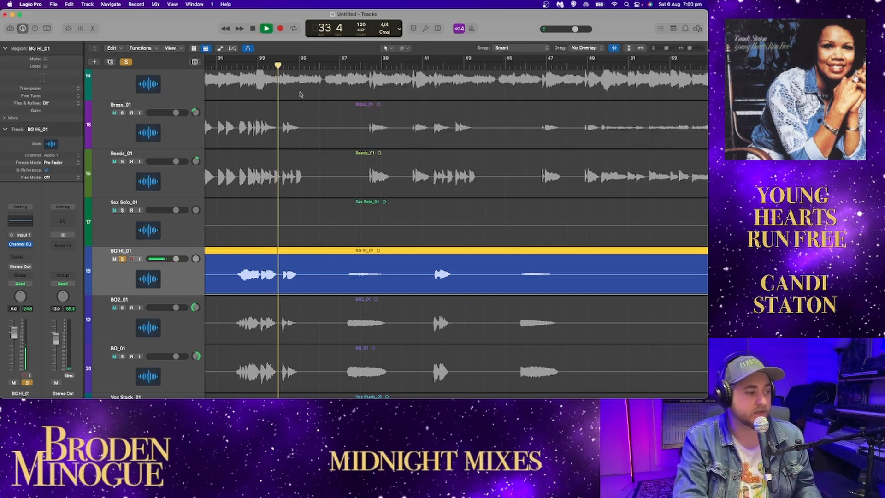
pyautogui.click(426, 66)
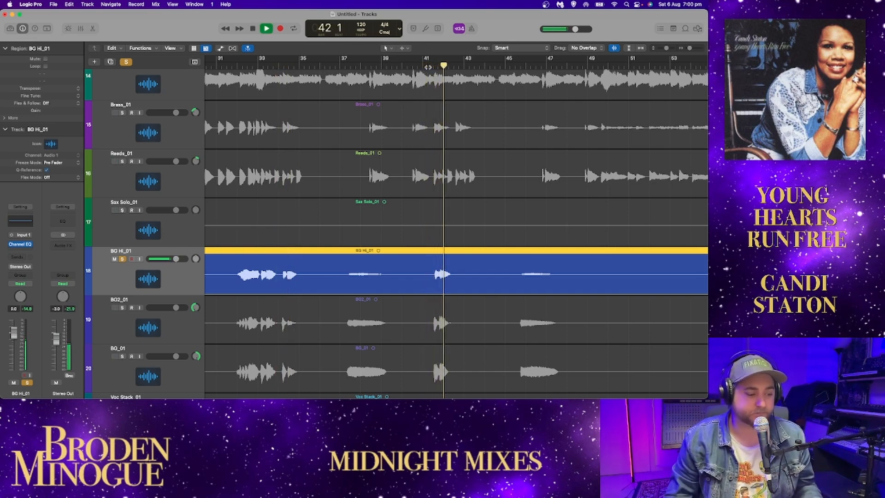
pyautogui.press('space')
# Step: Audition the BG Hi_01 phrases from about bar 70, bar 76 and bar 79
pyautogui.hscroll(15, 523, 159)
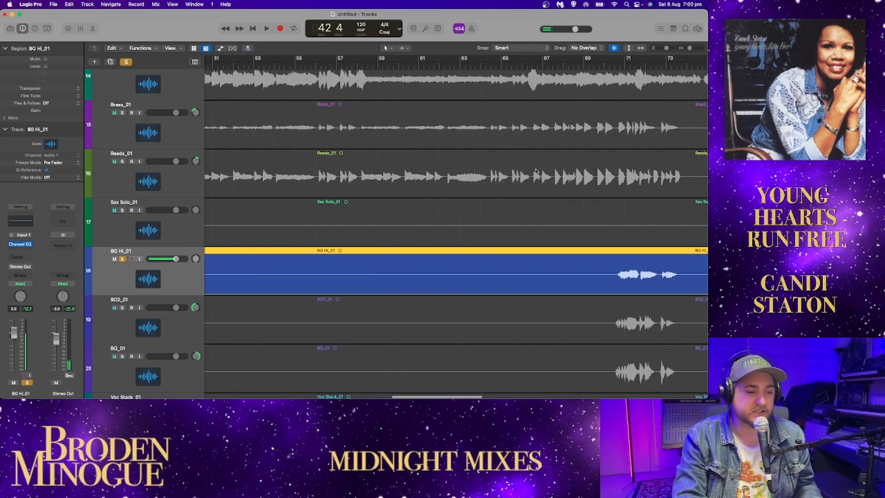
pyautogui.press('space')
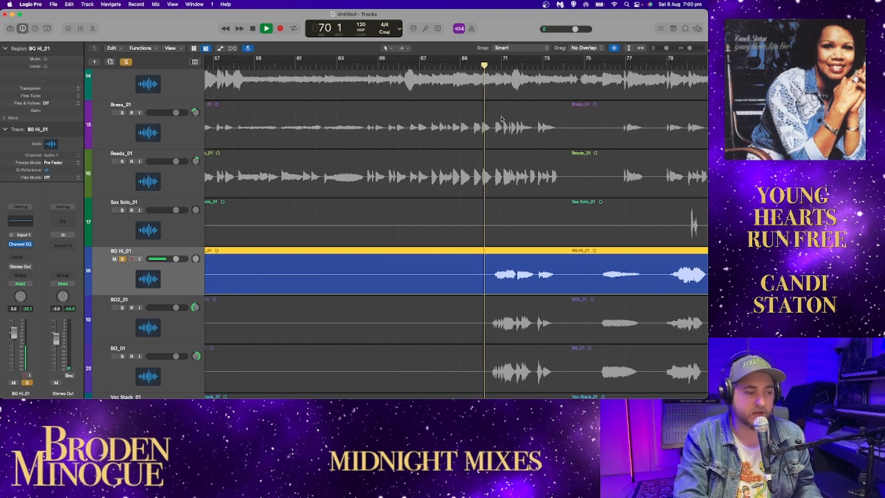
pyautogui.hscroll(10, 502, 120)
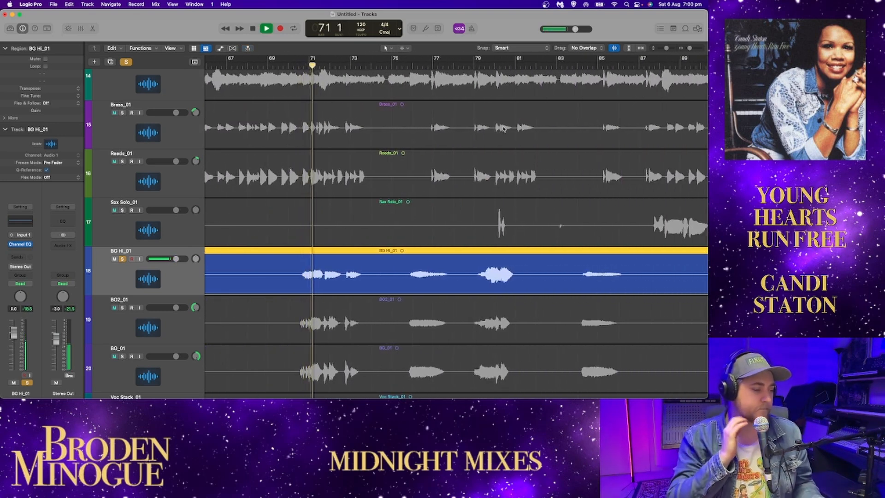
pyautogui.press('space')
pyautogui.doubleClick(417, 66)
pyautogui.doubleClick(474, 67)
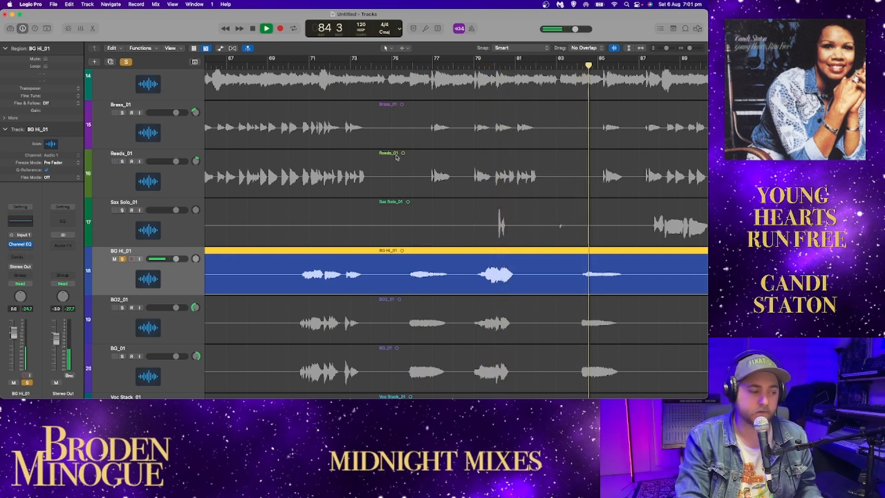
# Step: Solo BG_01 and BG2_01 with BG_01 placed above BG2_01, and remove the solo from BG Hi_01
pyautogui.click(121, 338)
pyautogui.moveTo(121, 308); pyautogui.dragTo(140, 309)
pyautogui.click(122, 259)
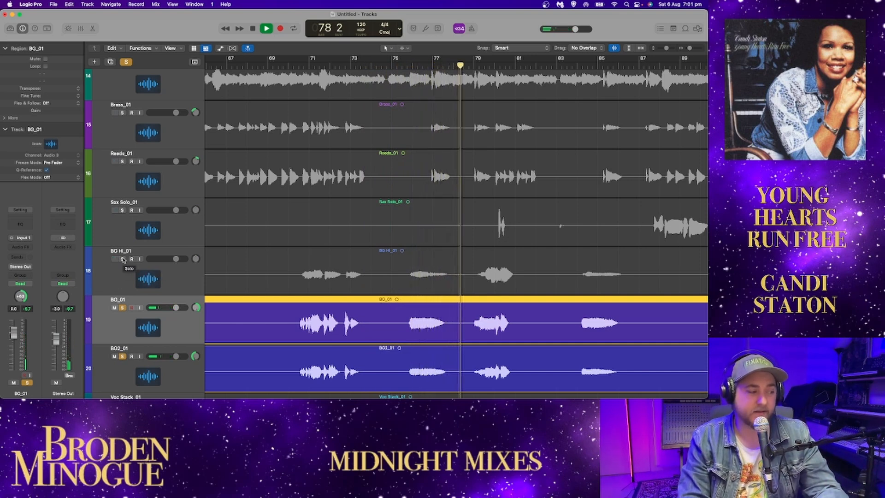
# Step: Solo BG Hi_01 alongside the other backing vocals, briefly adding Brass_01 and Reeds_01, and play the vocals from about bar 91
pyautogui.click(123, 259)
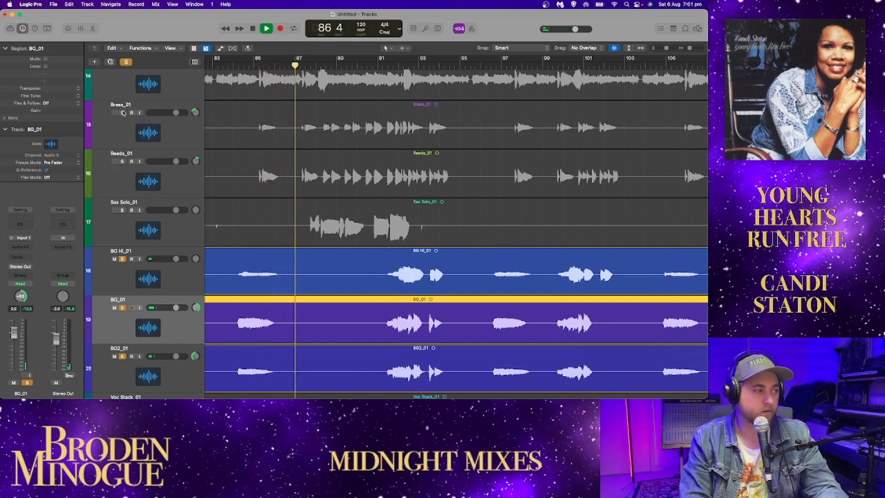
pyautogui.moveTo(122, 113); pyautogui.dragTo(122, 161)
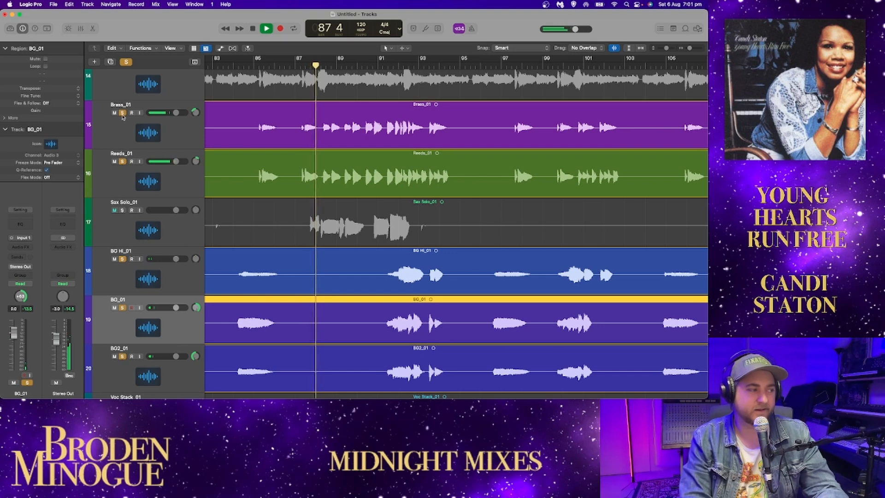
pyautogui.moveTo(123, 113); pyautogui.dragTo(122, 162)
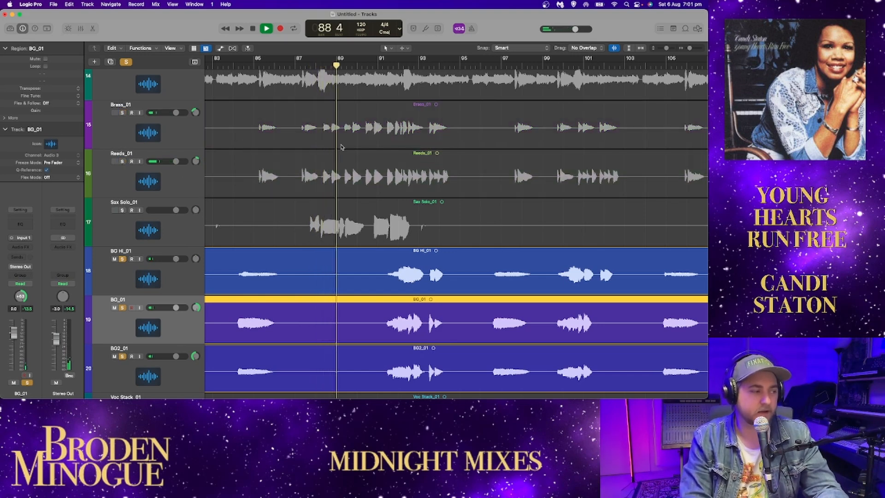
pyautogui.click(380, 65)
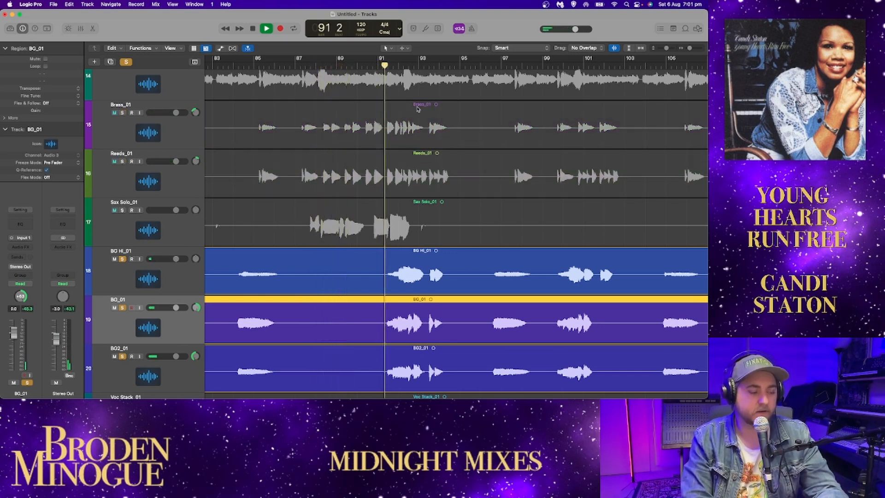
# Step: Centre the BG_01 and BG2_01 pans and leave only BG_01 soloed for playback from about bar 91
pyautogui.click(122, 259)
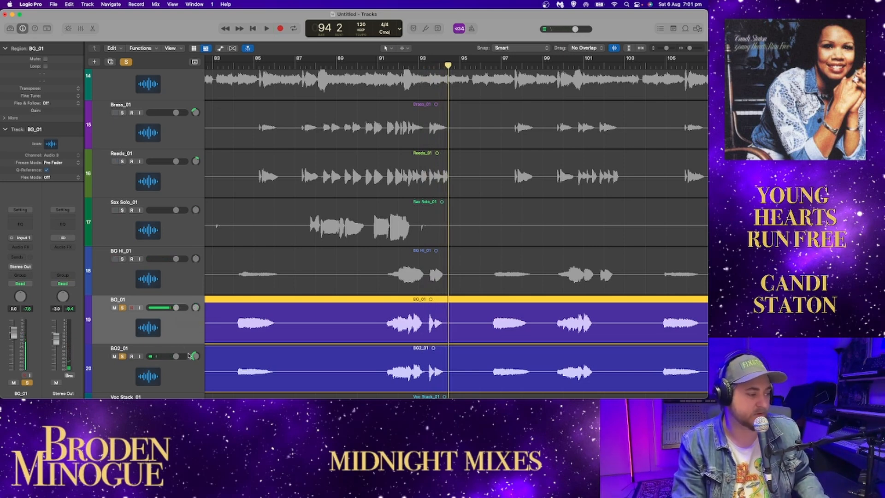
pyautogui.click(123, 356)
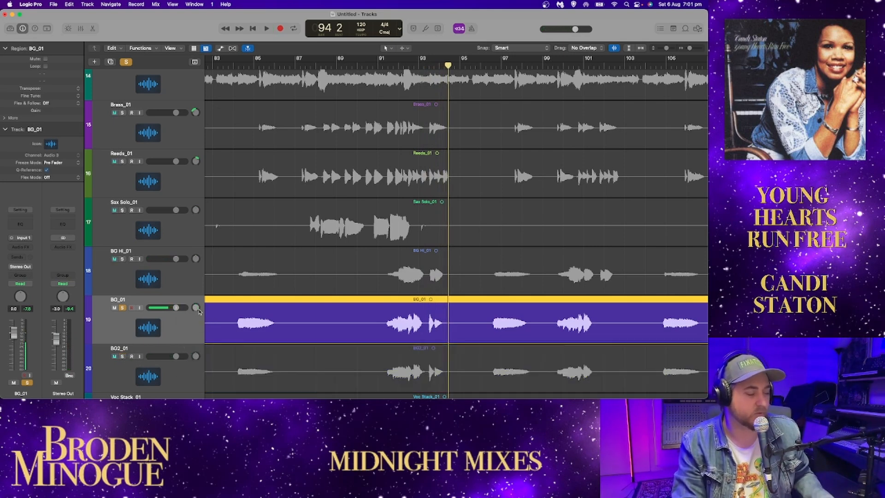
pyautogui.click(398, 64)
pyautogui.click(384, 65)
pyautogui.press('space')
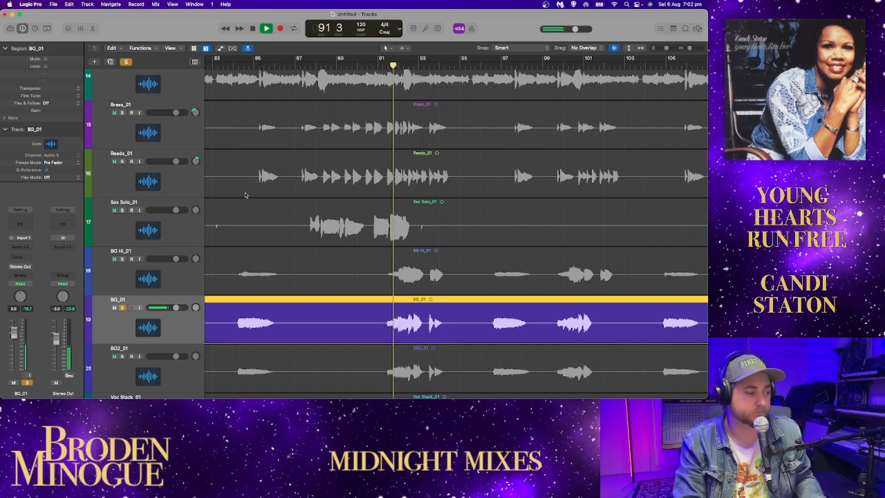
# Step: Add a Channel EQ to BG_01, moving its window clear of the timeline, and return the playhead to about bar 91
pyautogui.click(20, 224)
pyautogui.press('space')
pyautogui.moveTo(479, 118); pyautogui.dragTo(403, 86)
pyautogui.moveTo(495, 109); pyautogui.dragTo(351, 84)
pyautogui.click(385, 69)
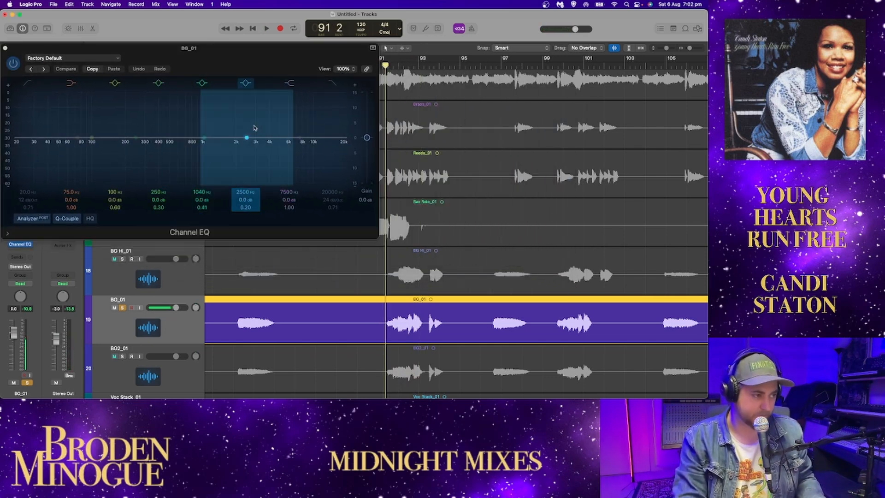
# Step: Play BG_01 while boosting its EQ high shelf to +10.6 dB, and cut it to -10.1 dB at about 2150 Hz
pyautogui.press('space')
pyautogui.moveTo(299, 138); pyautogui.dragTo(233, 121)
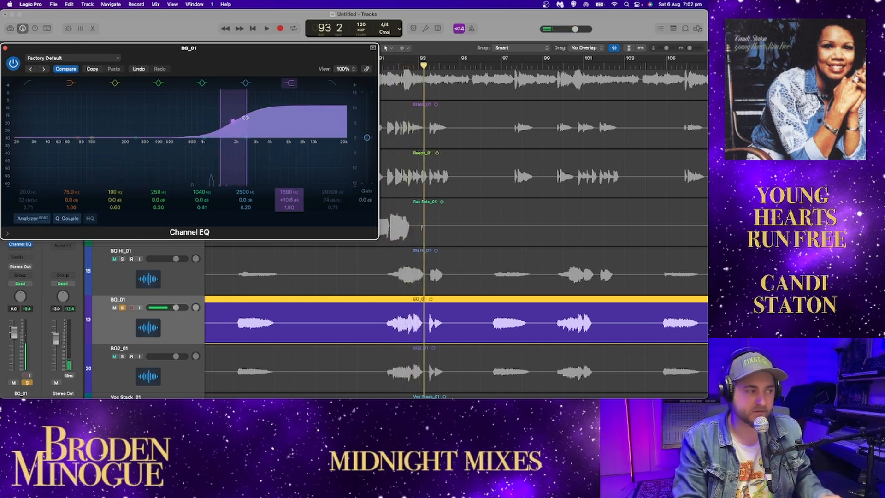
pyautogui.moveTo(233, 122); pyautogui.dragTo(239, 152)
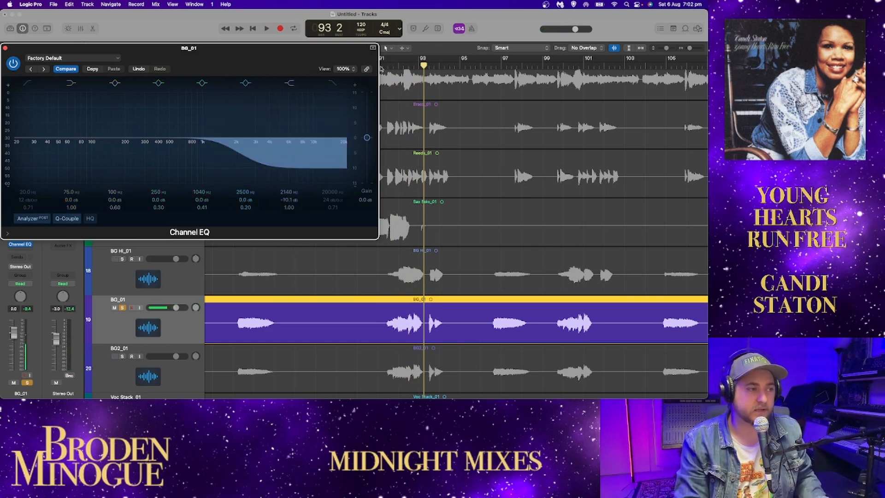
# Step: Play BG_01 while flattening its EQ high shelf to 0.0 dB at 2100 Hz, and replay from about bar 91
pyautogui.press('space')
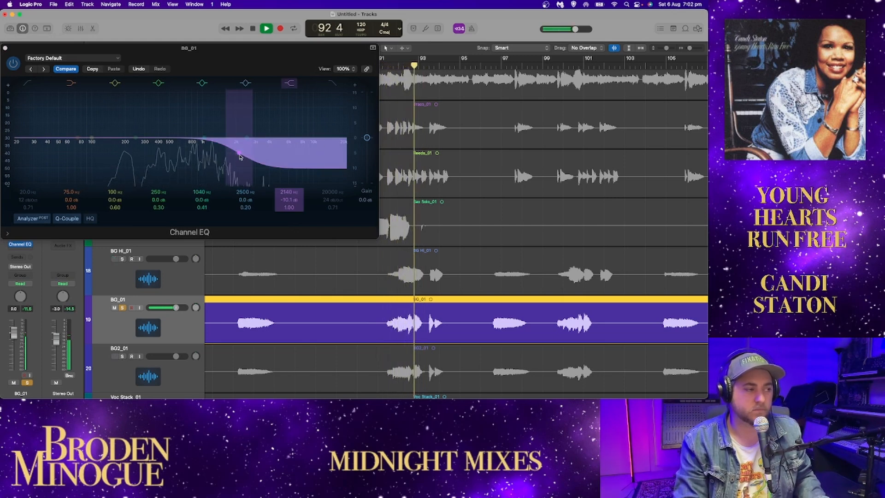
pyautogui.moveTo(239, 156); pyautogui.dragTo(241, 141)
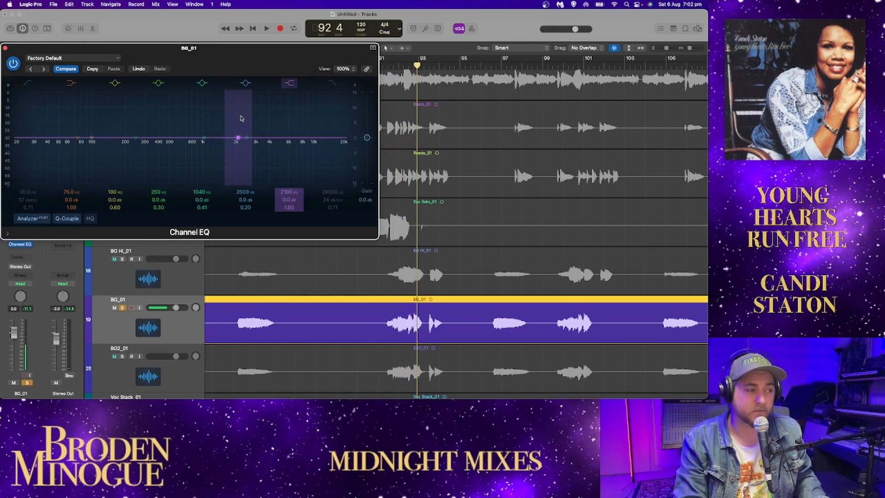
pyautogui.click(383, 63)
pyautogui.press('space')
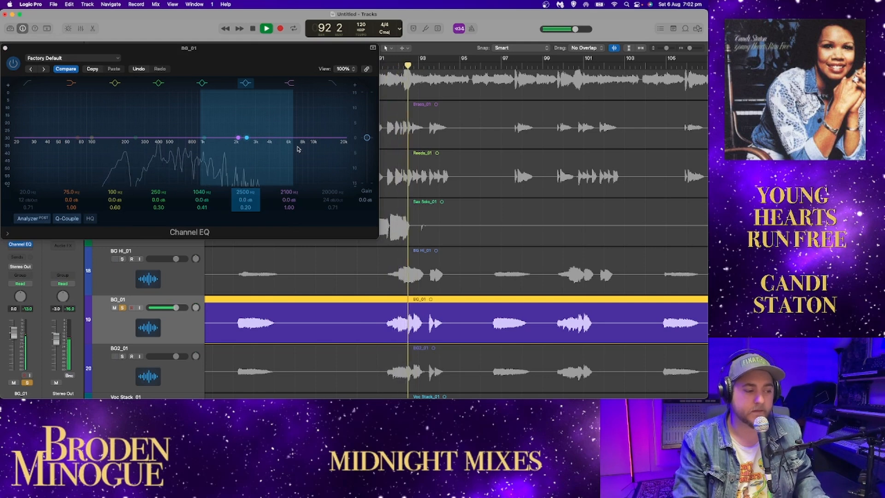
# Step: Try a +4.0 dB boost at 2720 Hz and a -2.5 dB cut at 2760 Hz with BG_01's upper EQ peak band
pyautogui.press('space')
pyautogui.moveTo(248, 138); pyautogui.dragTo(247, 137)
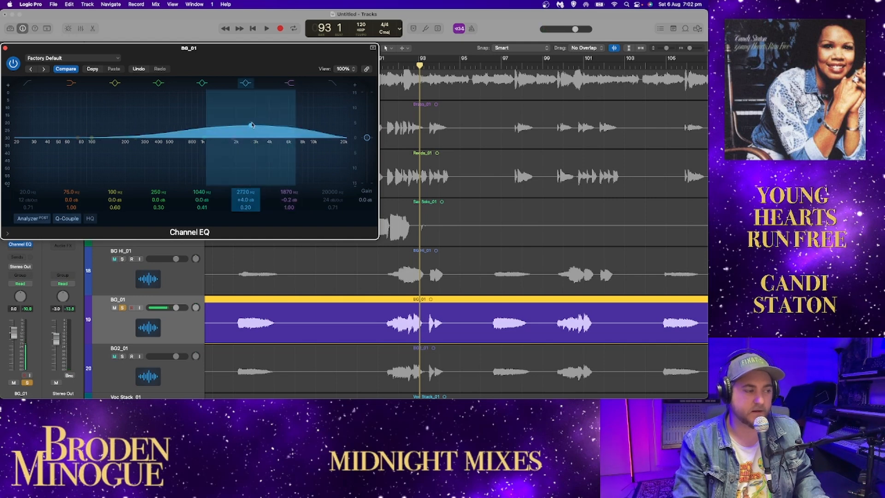
pyautogui.moveTo(247, 138); pyautogui.dragTo(251, 140)
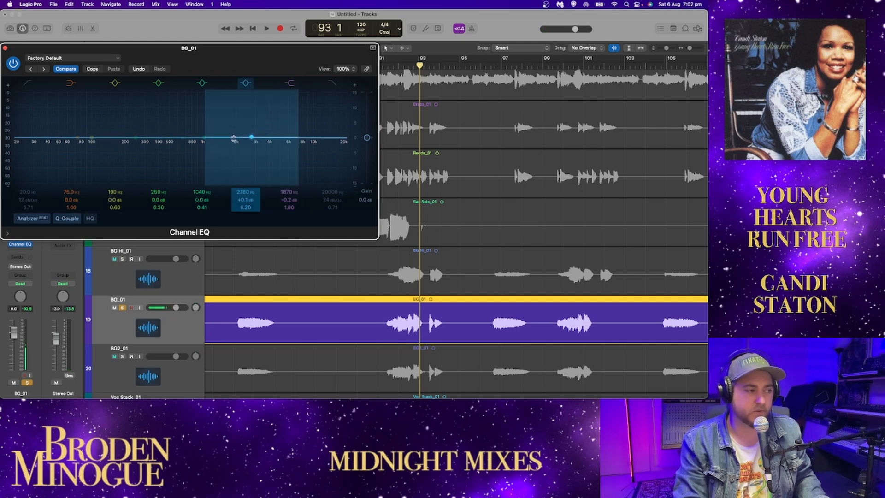
pyautogui.press('space')
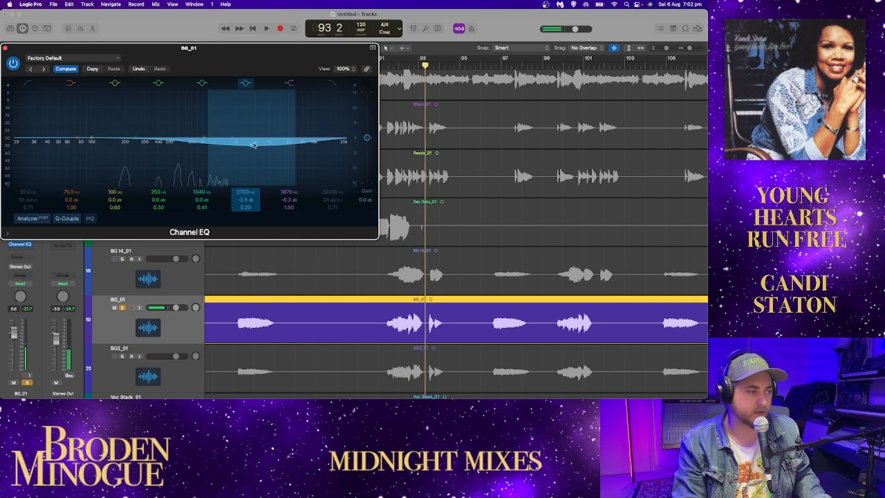
pyautogui.keyDown('alt'); pyautogui.click(252, 146); pyautogui.keyUp('alt')
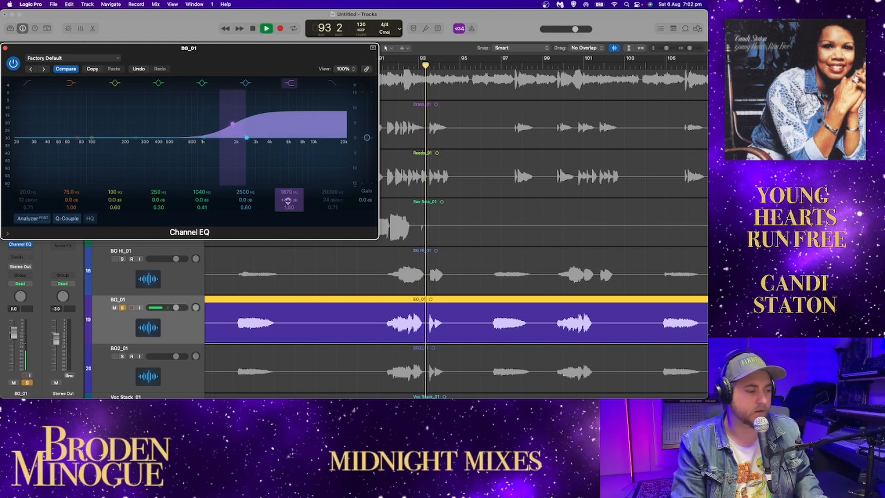
# Step: Play BG_01 with the high shelf boosted at 1870 Hz, reduce the shelf gain to +0.4 dB, and close the EQ
pyautogui.click(381, 165)
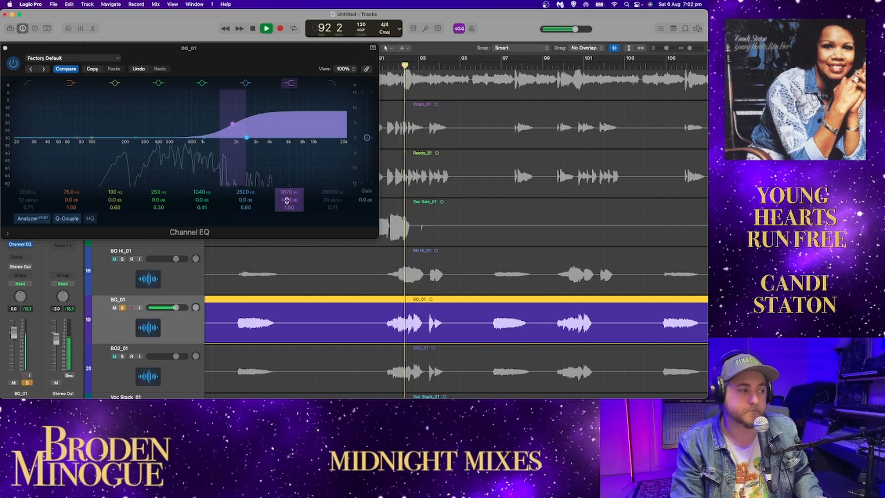
pyautogui.press('space')
pyautogui.moveTo(287, 202); pyautogui.dragTo(287, 219)
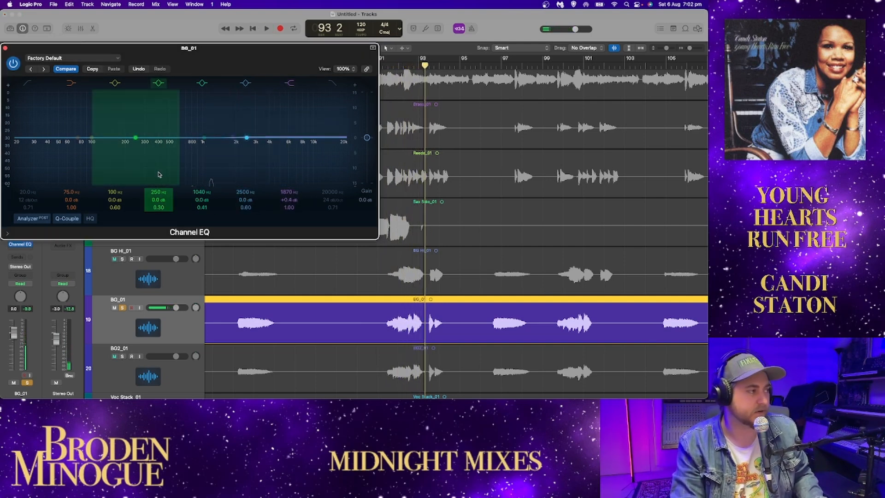
pyautogui.click(5, 47)
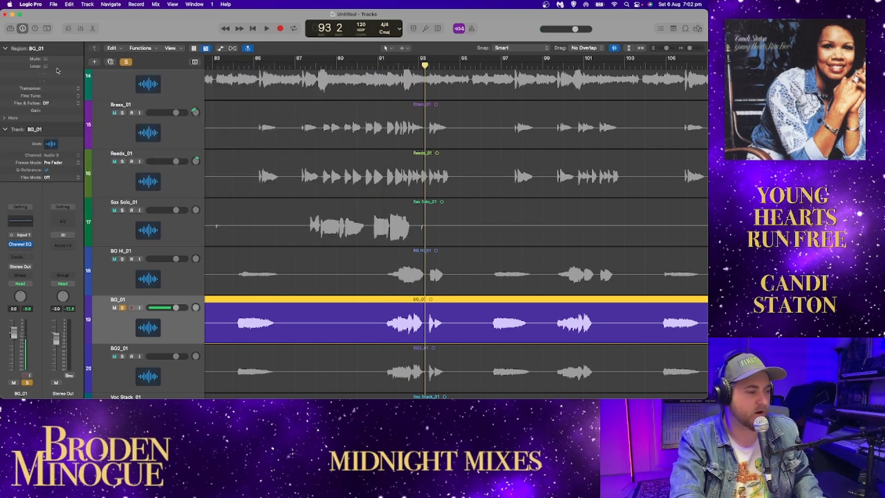
# Step: Pan BG_01 to -64 and BG2_01 to the opposite side, and play both soloed together with BG Hi_01
pyautogui.click(122, 356)
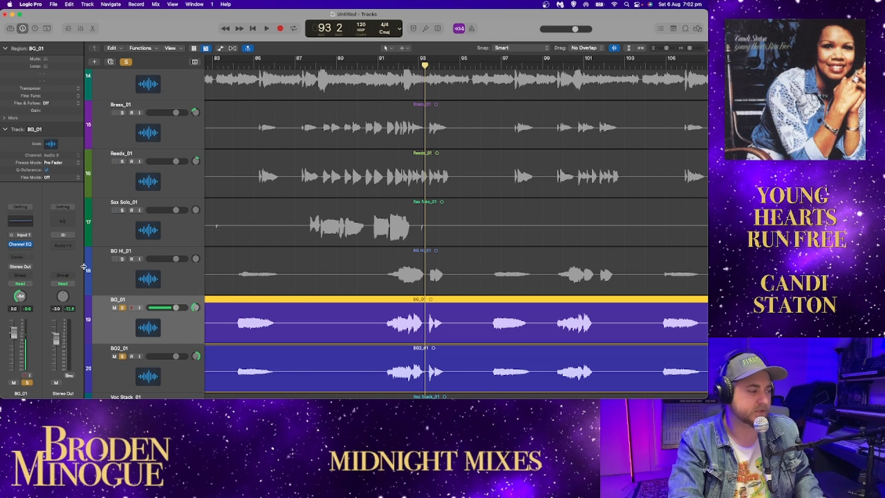
pyautogui.click(122, 259)
pyautogui.press('space')
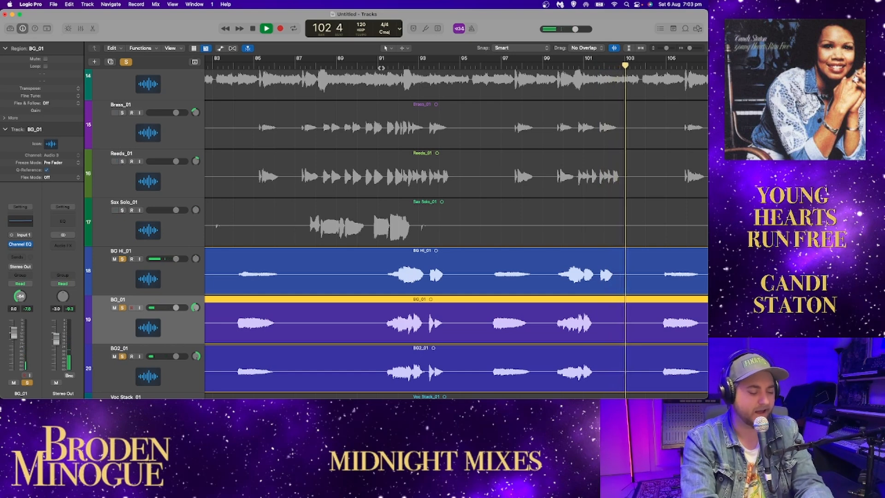
# Step: Play the three soloed backing vocals from about bar 101 to bar 111
pyautogui.click(585, 65)
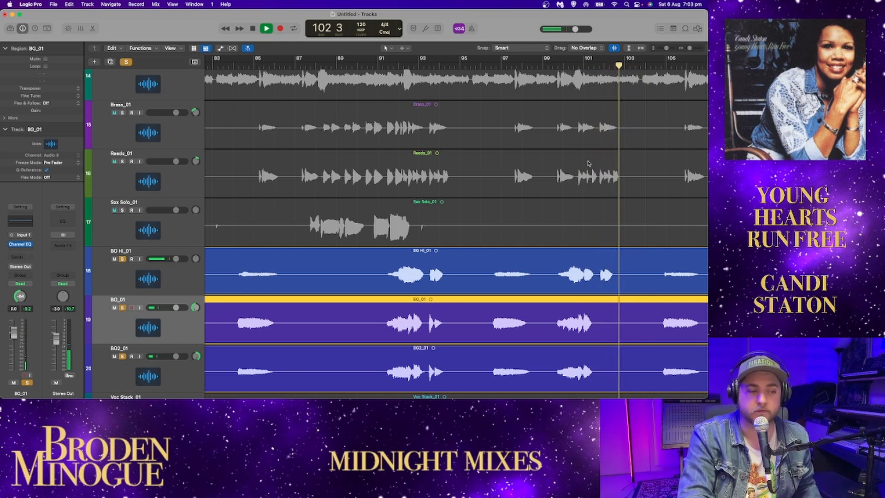
pyautogui.hscroll(10, 443, 133)
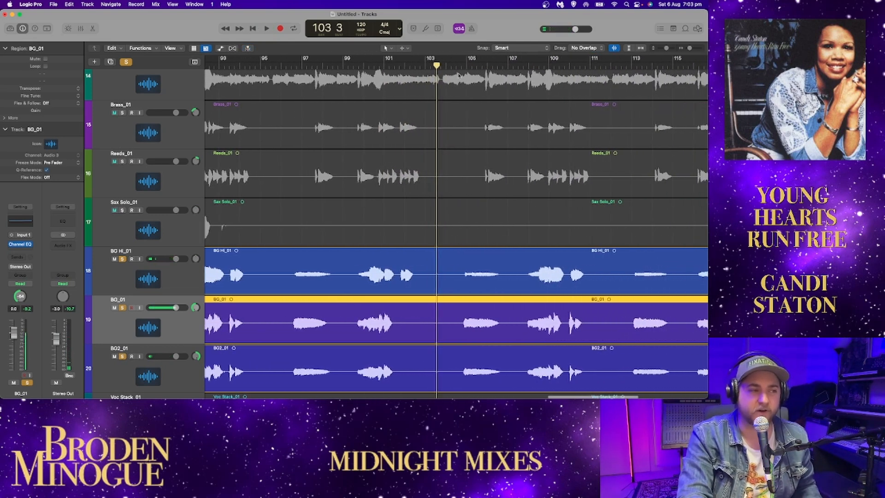
pyautogui.hscroll(5, 531, 242)
pyautogui.hscroll(3, 531, 242)
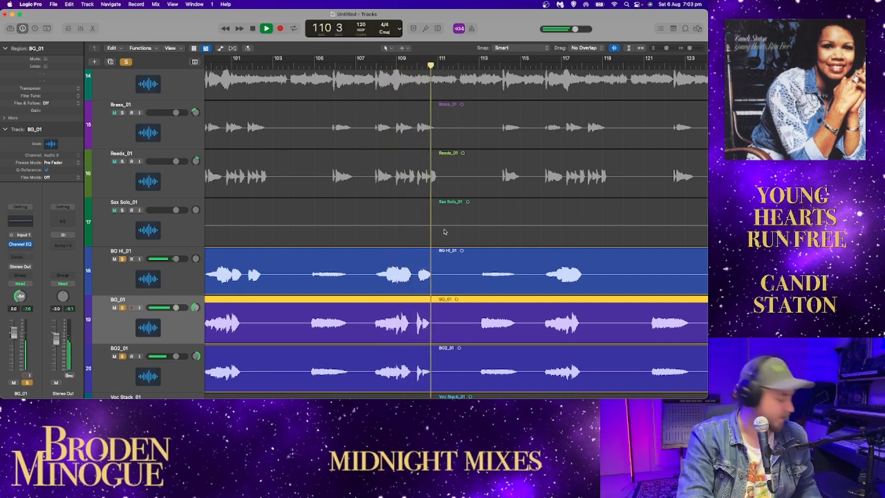
pyautogui.press('space')
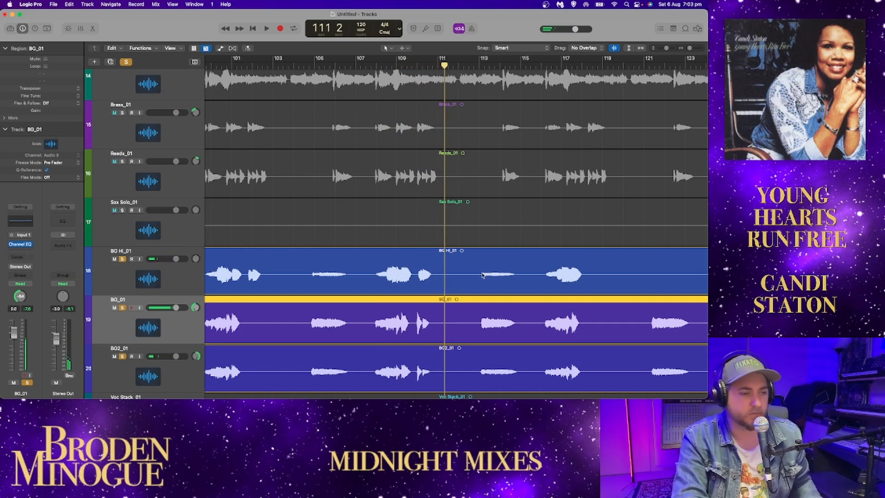
pyautogui.moveTo(688, 49); pyautogui.dragTo(654, 54)
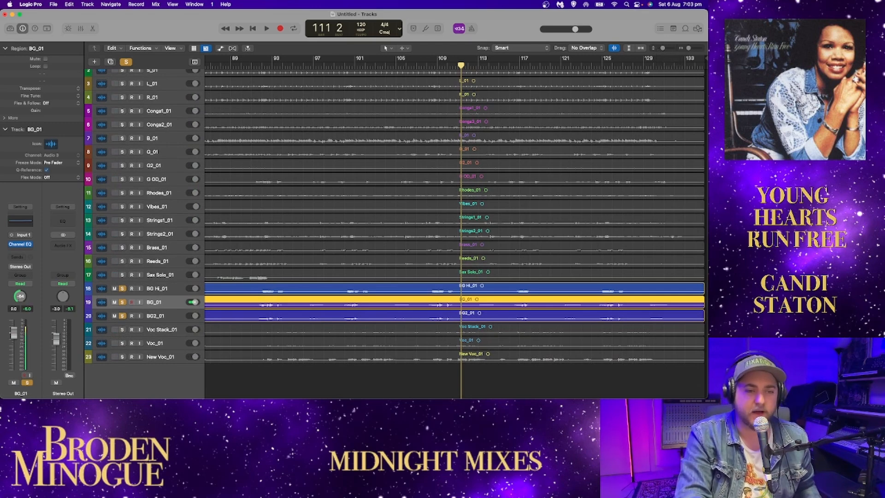
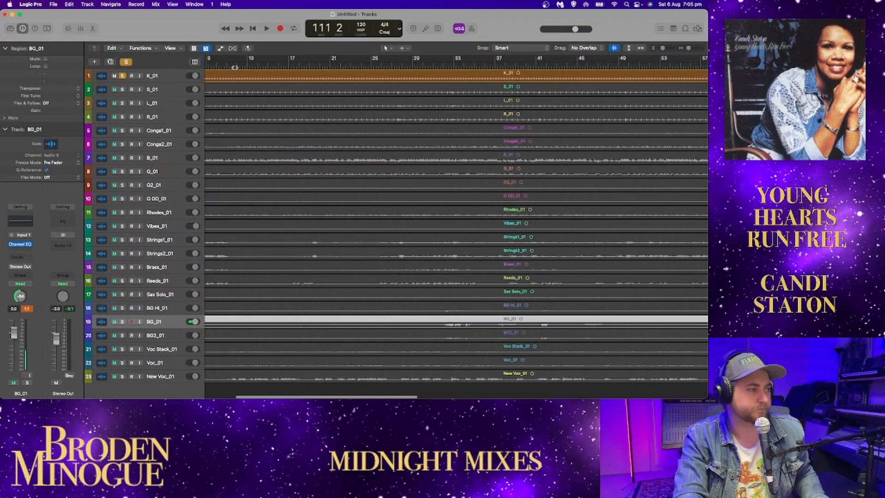
# Step: Play from near the song's start with K_01 soloed and add S_01, L_01, R_01, both conga tracks and B_01 to the solo
pyautogui.click(239, 67)
pyautogui.press('space')
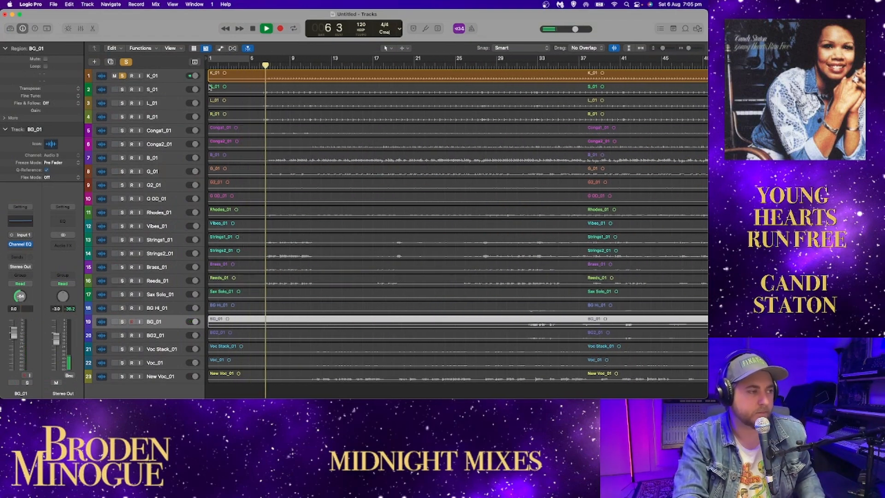
pyautogui.click(122, 89)
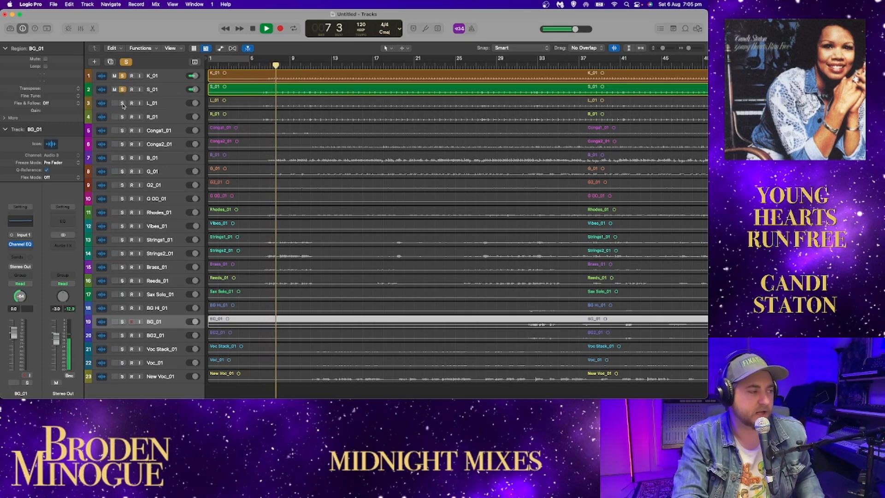
pyautogui.click(122, 103)
pyautogui.click(122, 117)
pyautogui.click(122, 131)
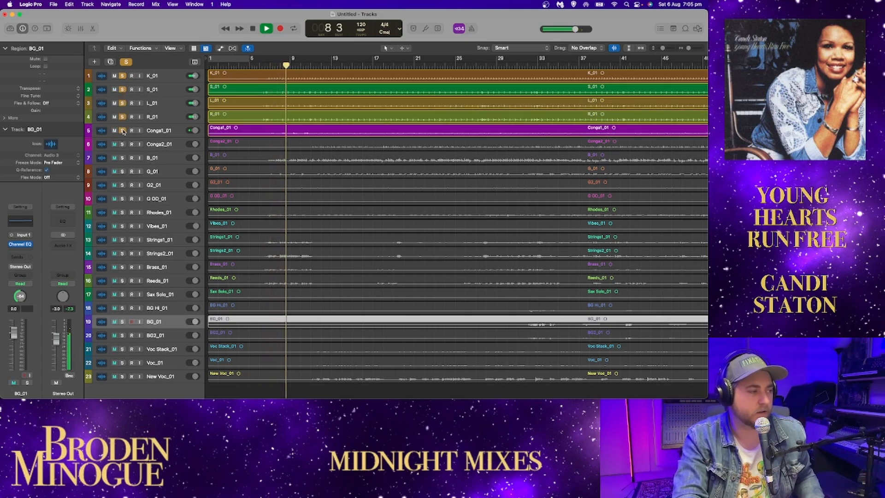
pyautogui.click(122, 145)
pyautogui.click(122, 158)
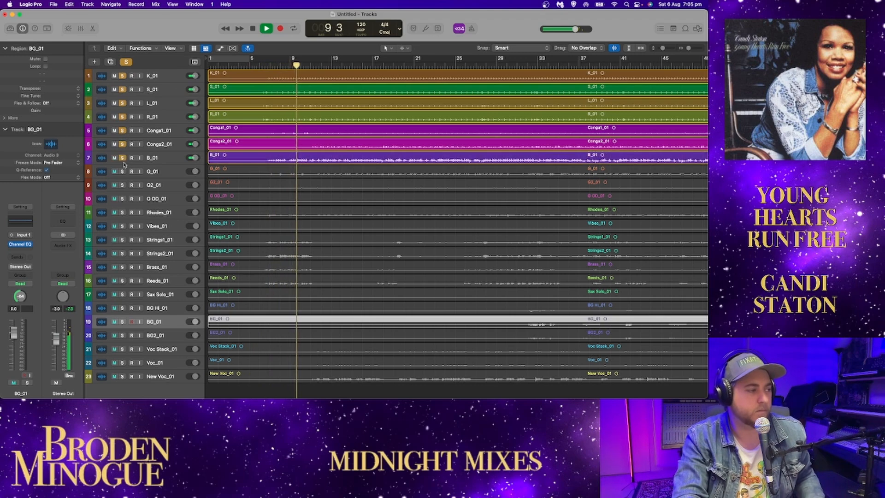
# Step: Add G_01, G2_01, G OD_01, Rhodes_01, Vibes_01 and both strings tracks to the solo during playback
pyautogui.click(122, 171)
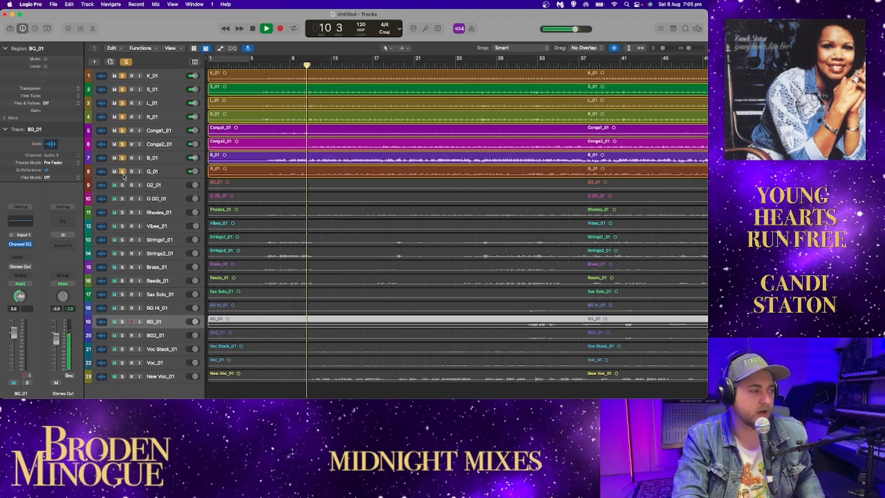
pyautogui.click(123, 185)
pyautogui.click(123, 197)
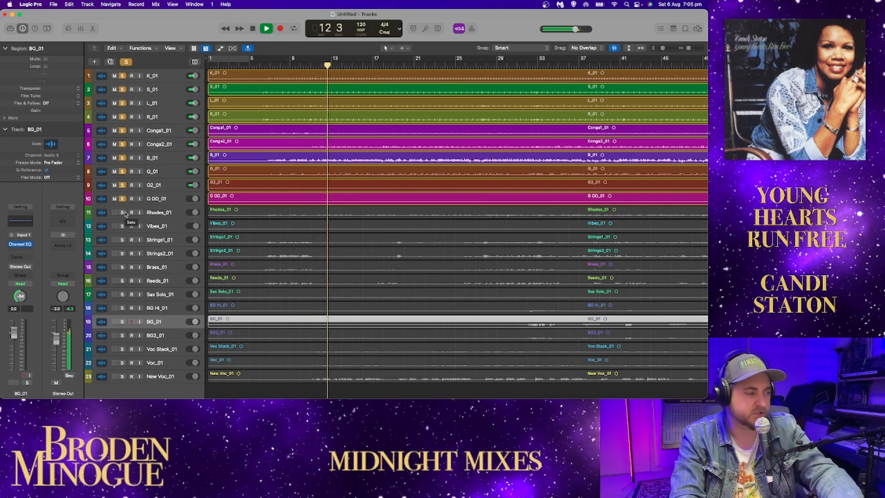
pyautogui.click(123, 213)
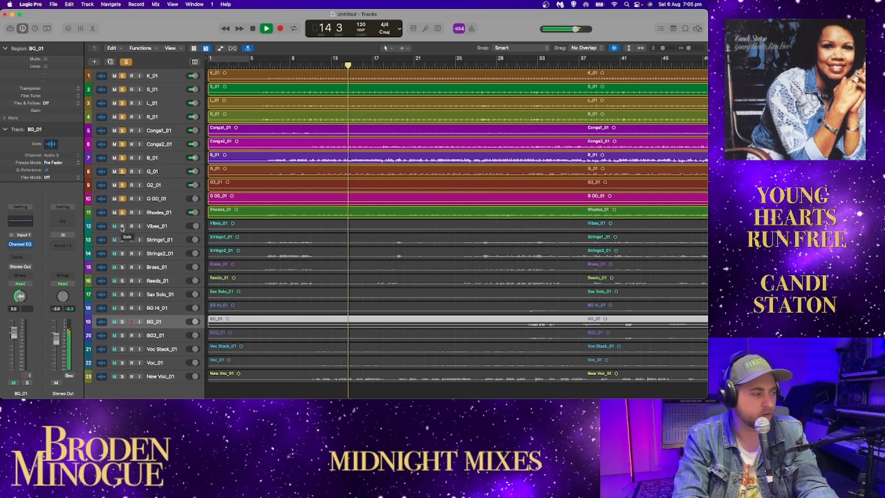
pyautogui.click(122, 226)
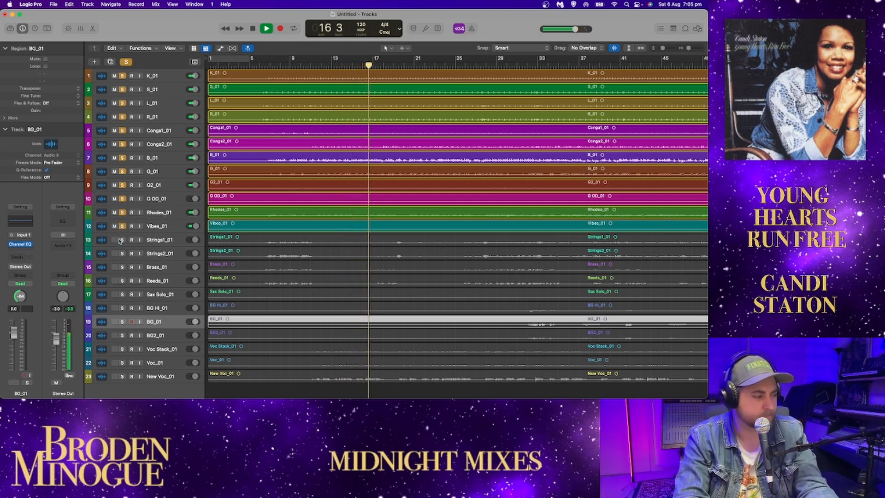
pyautogui.click(123, 239)
pyautogui.click(122, 253)
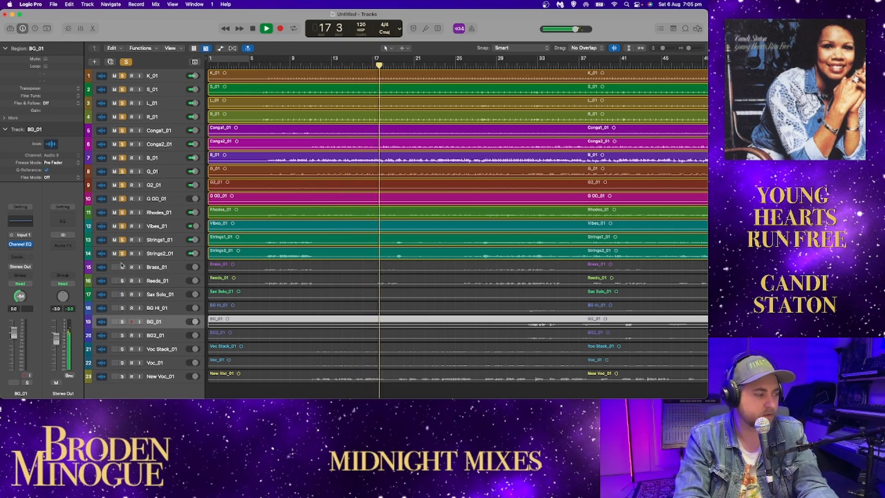
# Step: Add Brass_01, Reeds_01, Sax Solo_01 and the three BG vocals to the solo, and stop playback around bar 33
pyautogui.click(122, 267)
pyautogui.click(122, 280)
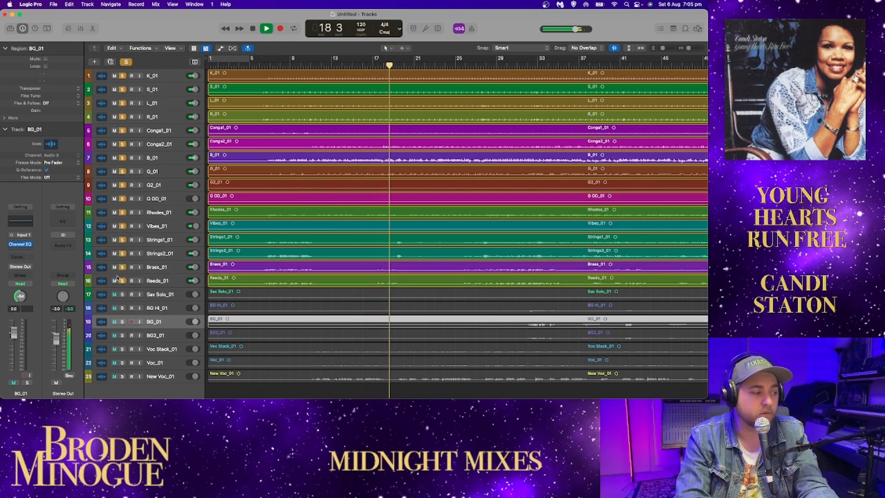
pyautogui.click(122, 294)
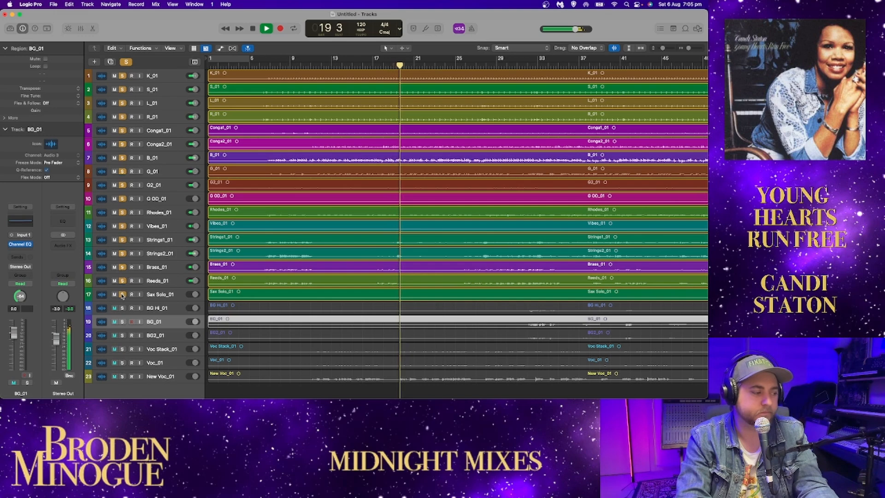
pyautogui.click(122, 308)
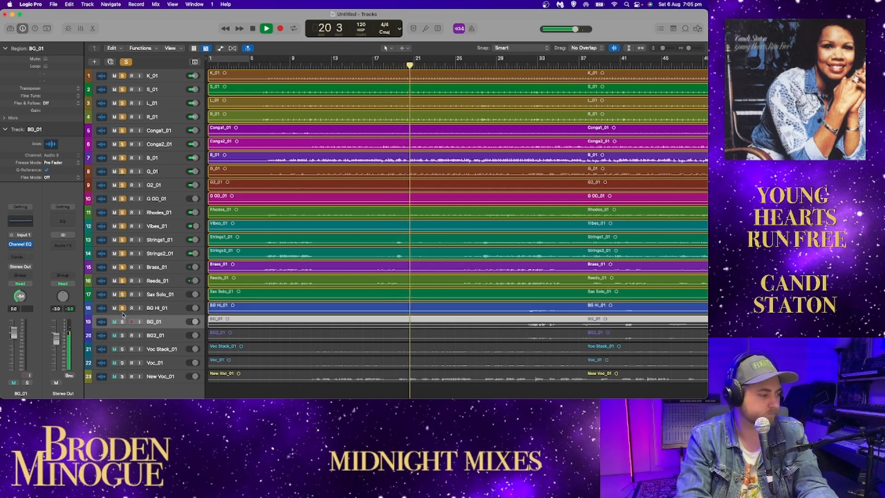
pyautogui.click(122, 322)
pyautogui.click(122, 336)
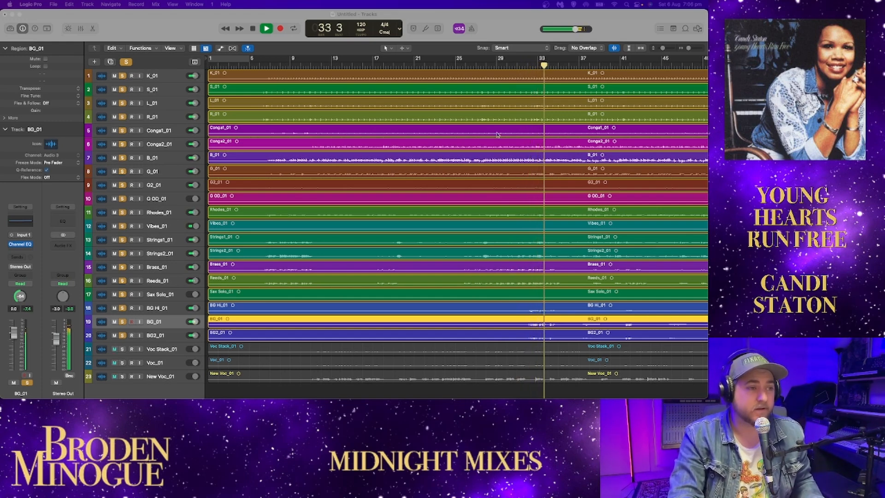
pyautogui.press('space')
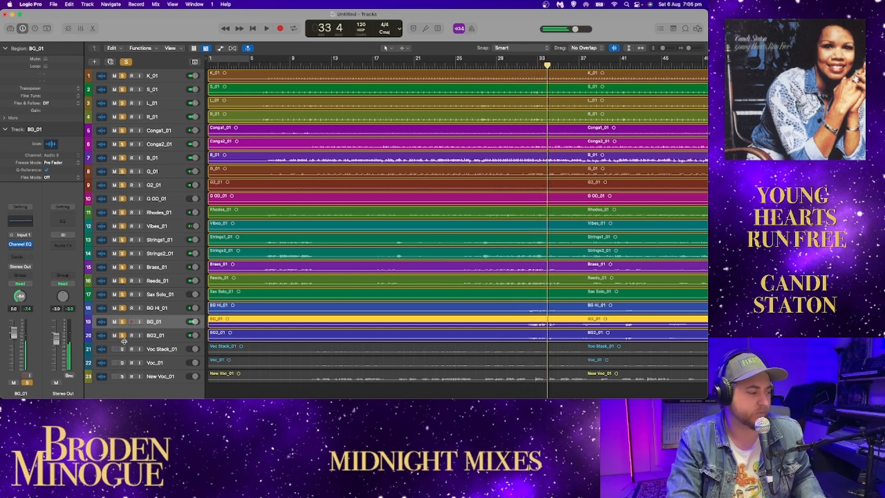
# Step: Clear all solos, and solo Voc Stack_01 and Voc_01
pyautogui.click(126, 62)
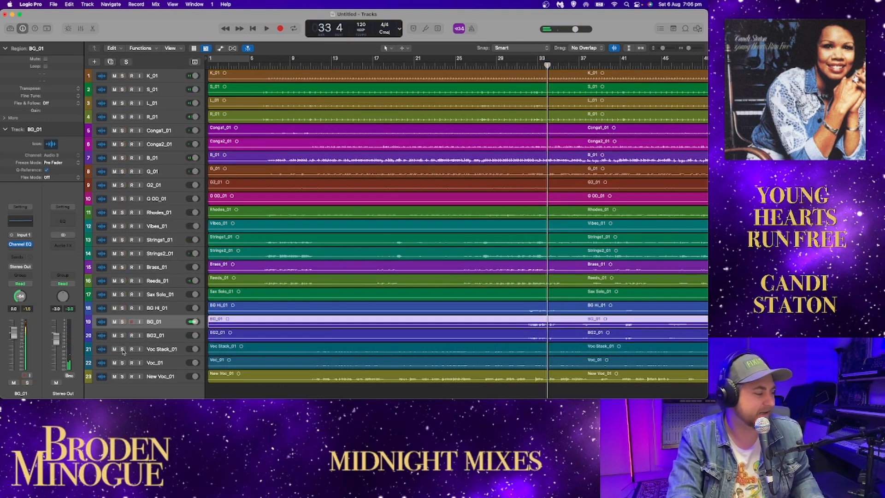
pyautogui.click(123, 349)
pyautogui.click(122, 363)
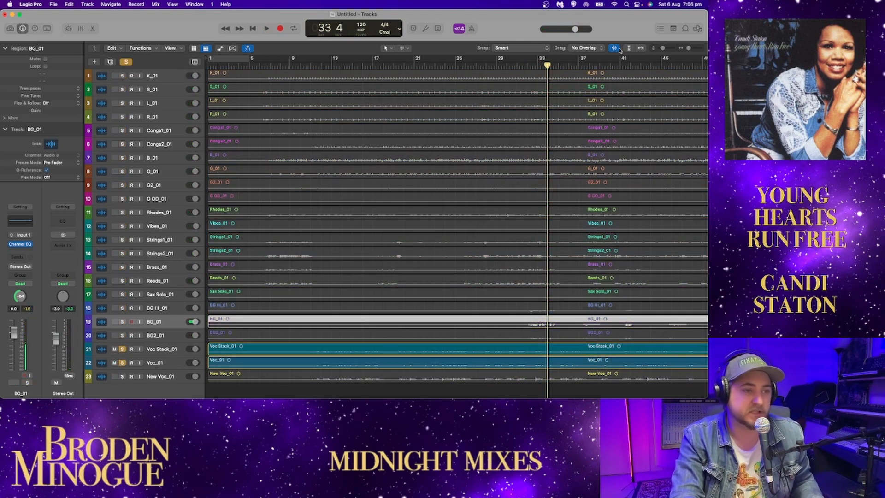
# Step: Enlarge the tracks, unsolo both vocal tracks and move Voc_01 above Voc Stack_01
pyautogui.click(642, 48)
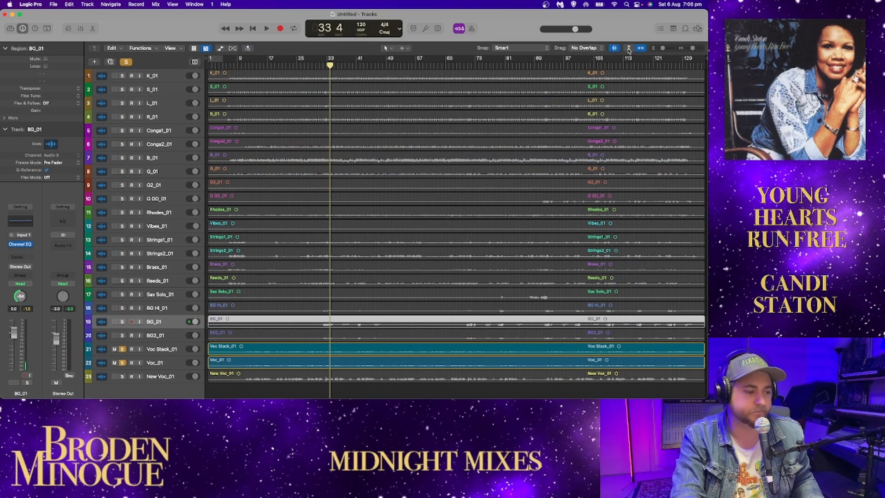
pyautogui.click(628, 49)
pyautogui.click(628, 48)
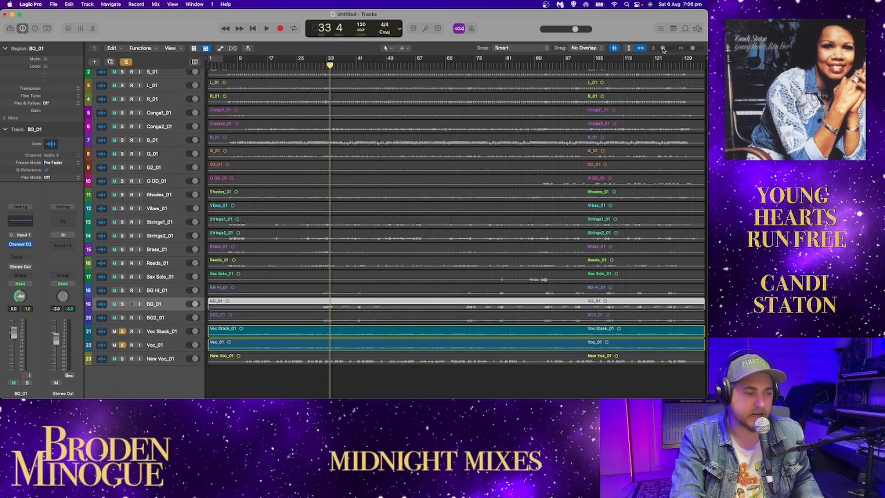
pyautogui.moveTo(663, 48); pyautogui.dragTo(666, 48)
pyautogui.scroll(-8, 372, 237)
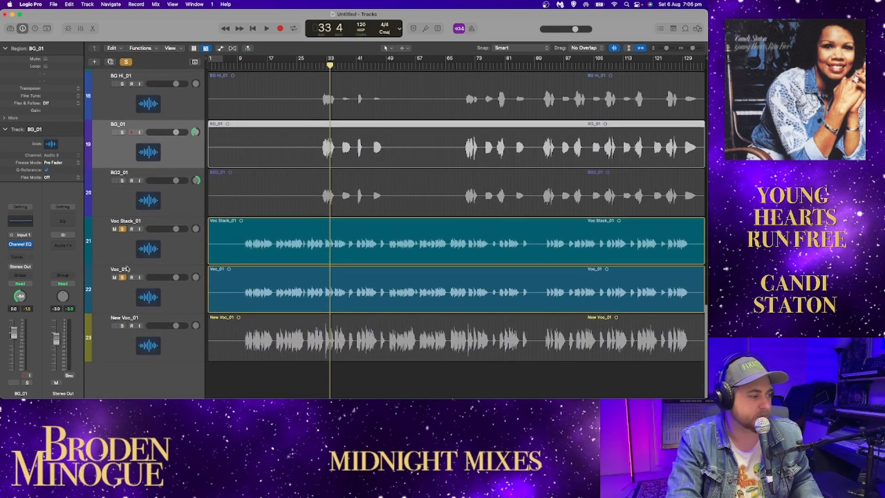
pyautogui.click(123, 277)
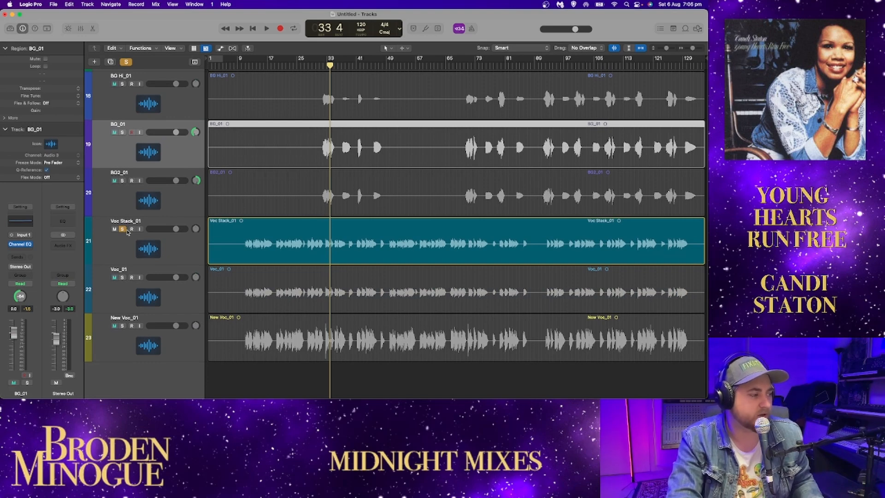
pyautogui.click(123, 229)
pyautogui.moveTo(122, 293); pyautogui.dragTo(132, 241)
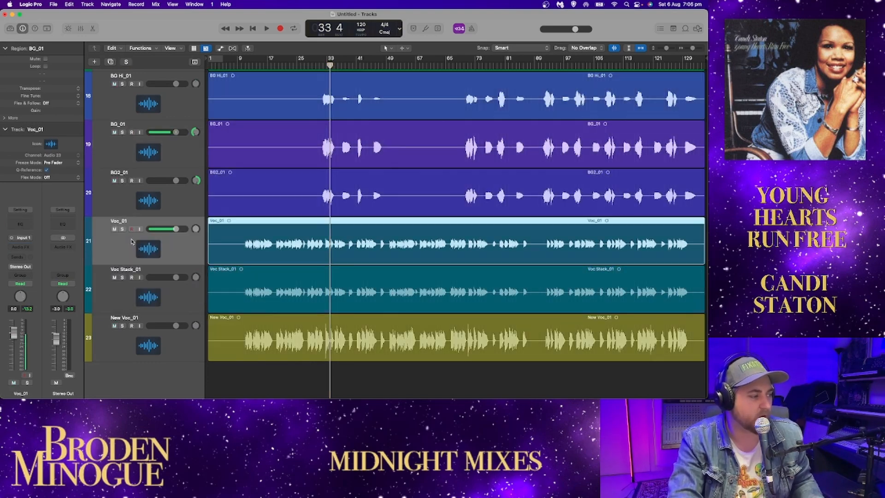
# Step: Solo Voc_01 and play it from about bar 9 to bar 28
pyautogui.click(122, 229)
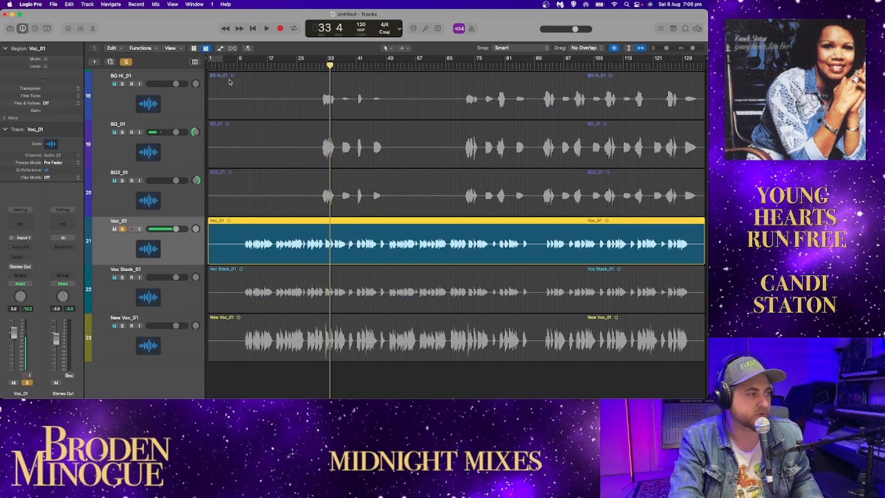
pyautogui.click(237, 66)
pyautogui.press('space')
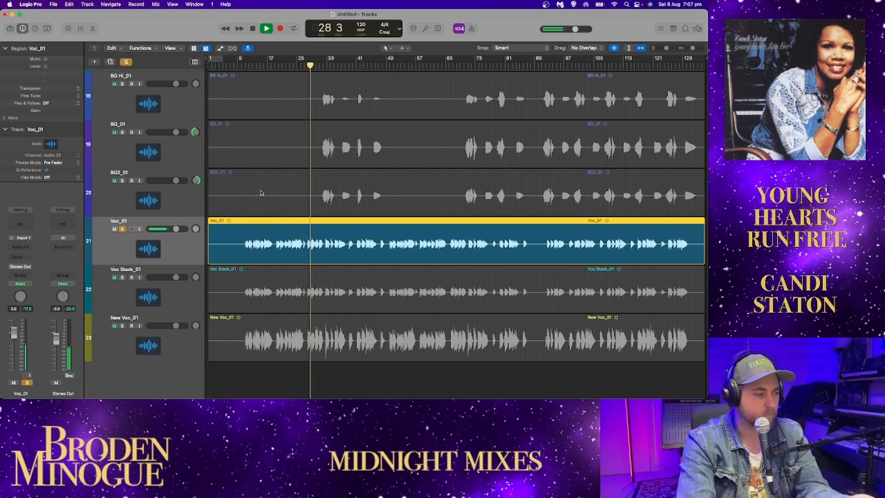
pyautogui.press('space')
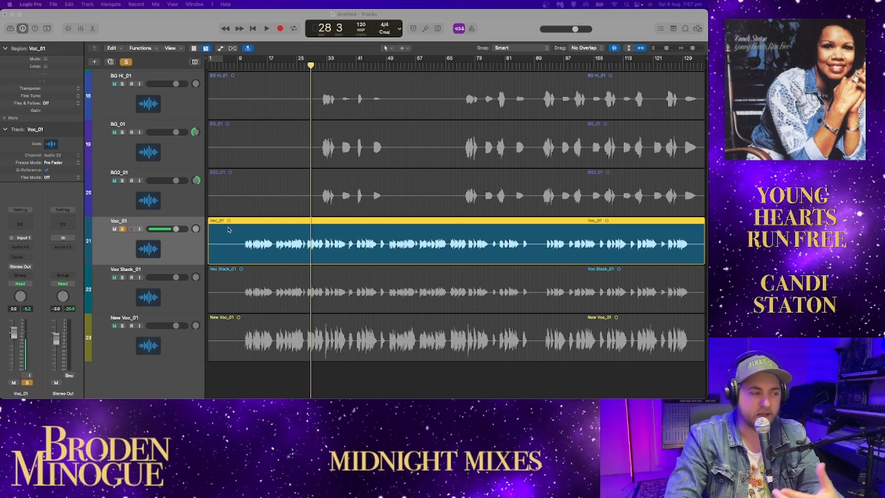
# Step: Add a Channel EQ to Voc_01 with the Factory Default settings and close its window
pyautogui.click(186, 245)
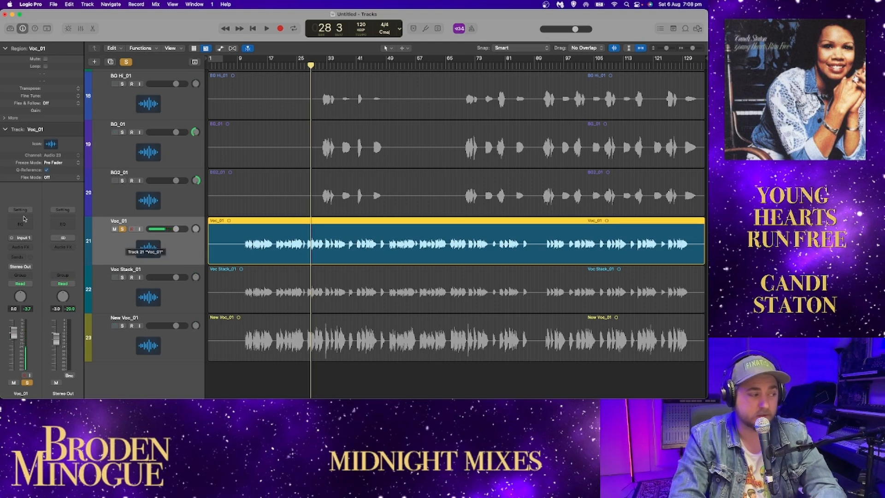
pyautogui.click(21, 222)
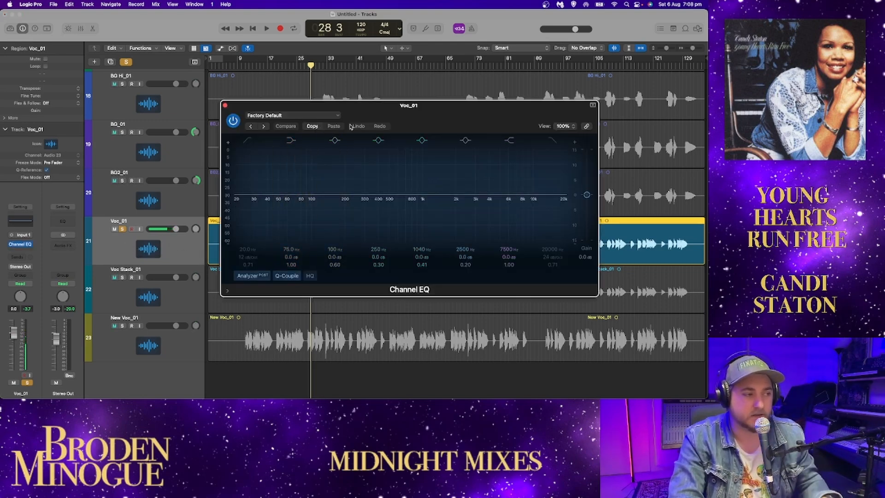
pyautogui.click(225, 105)
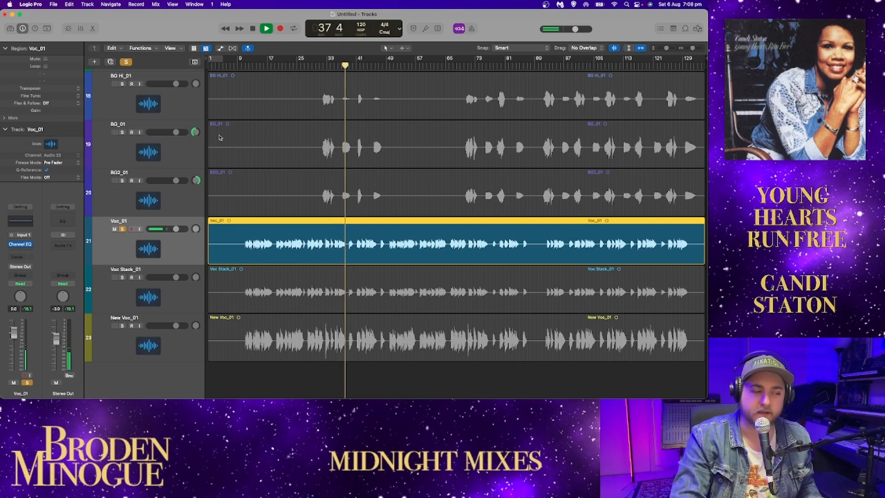
# Step: Replay the soloed Voc_01 phrase between about bars 33 and 38
pyautogui.press('space')
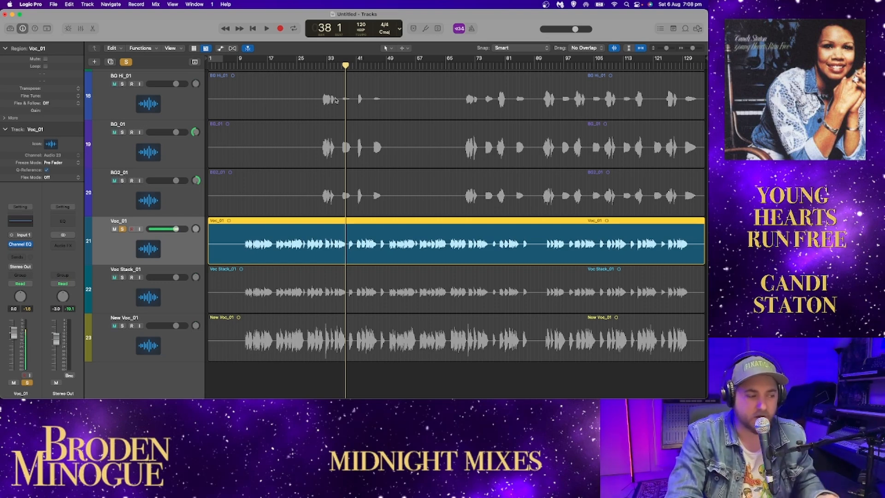
pyautogui.click(331, 66)
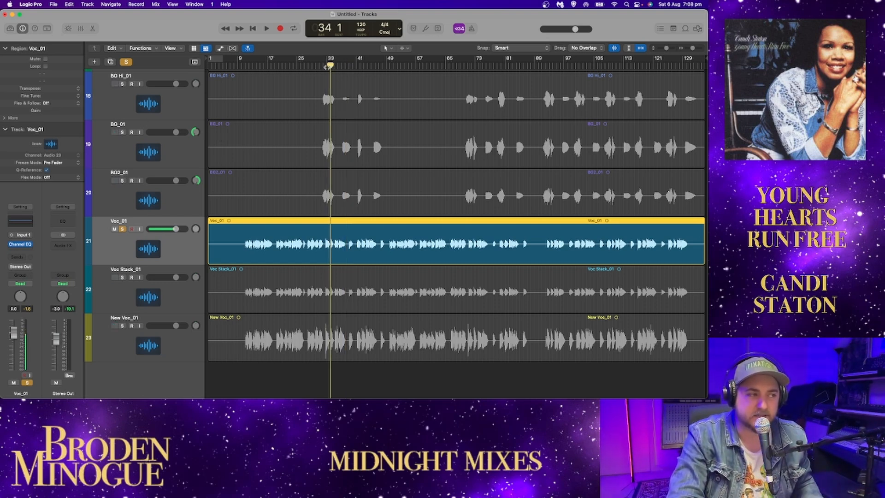
pyautogui.moveTo(328, 67); pyautogui.dragTo(326, 67)
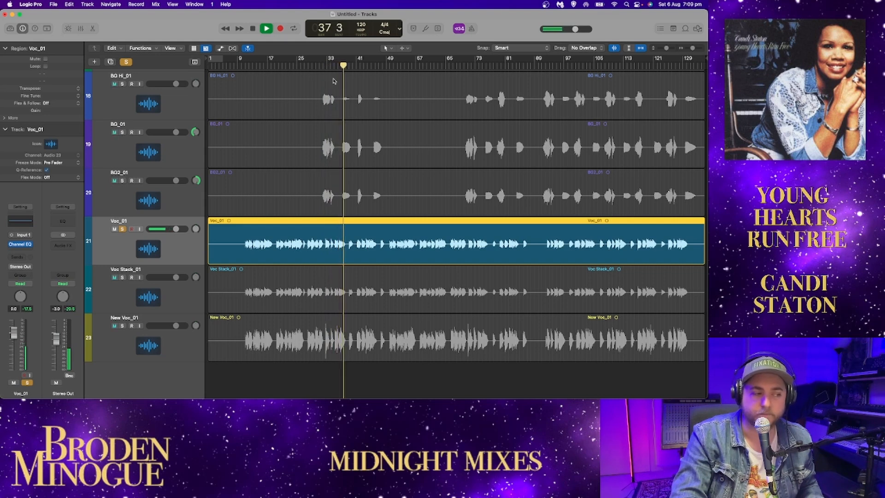
pyautogui.click(333, 66)
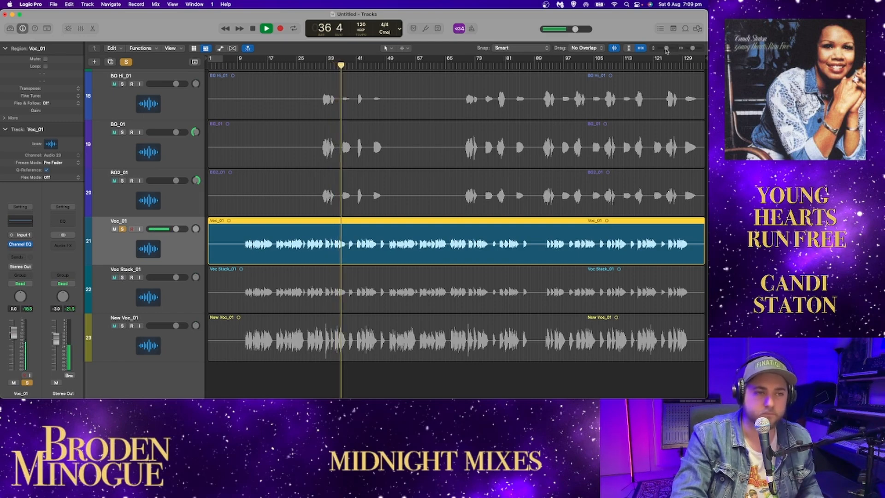
# Step: Zoom in on the Voc_01 waveform and replay the phrase from about bar 36 to bar 38
pyautogui.moveTo(667, 48); pyautogui.dragTo(693, 49)
pyautogui.press('space')
pyautogui.hscroll(-8, 400, 195)
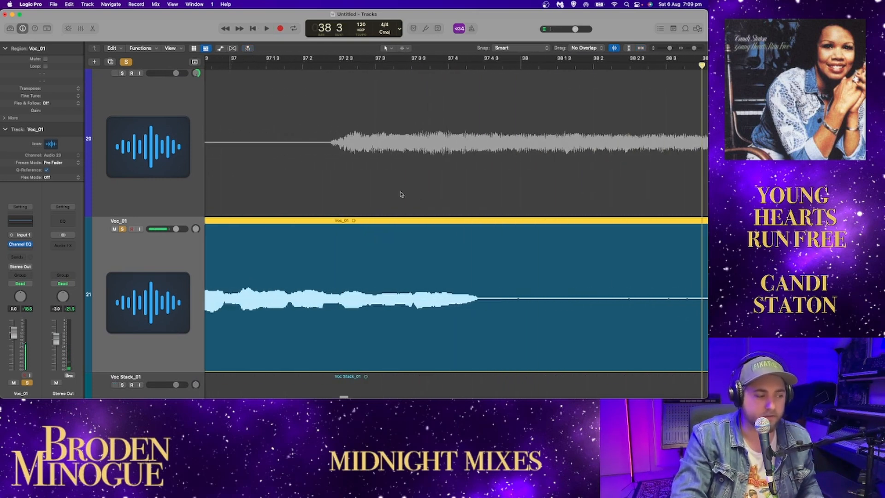
pyautogui.hscroll(-5, 400, 194)
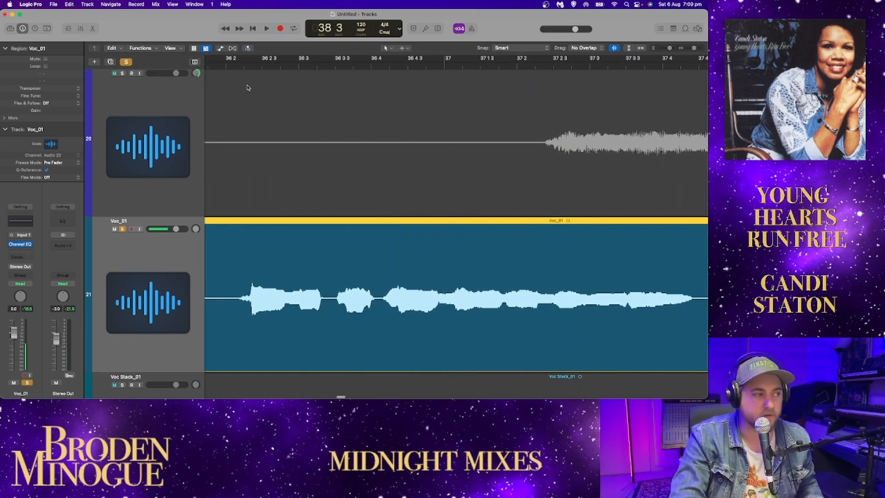
pyautogui.click(244, 67)
pyautogui.press('space')
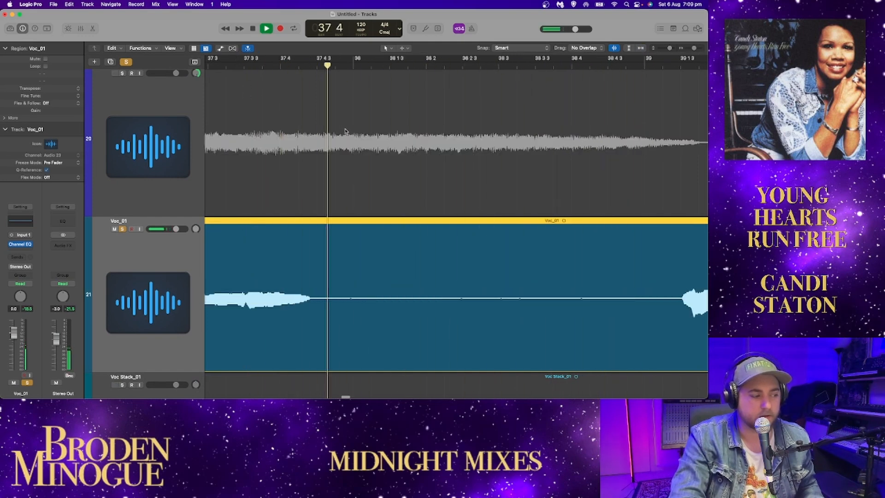
pyautogui.press('space')
pyautogui.hscroll(-5, 324, 158)
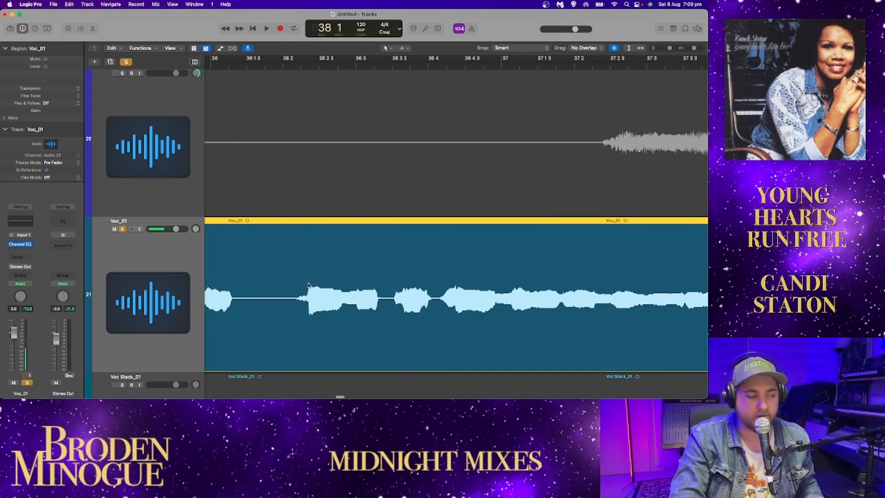
# Step: Open Voc_01's Channel EQ and try a high-shelf boost of about +11.5 dB at 1560 Hz during playback
pyautogui.press('space')
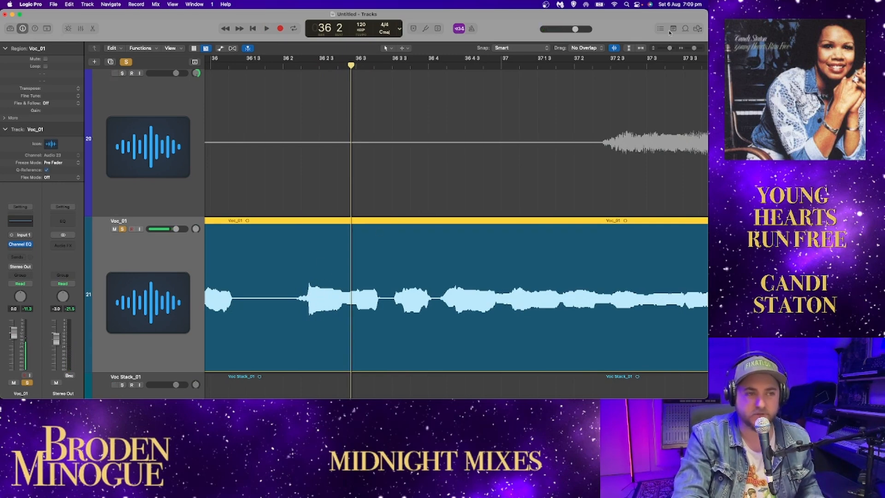
pyautogui.moveTo(694, 48); pyautogui.dragTo(688, 48)
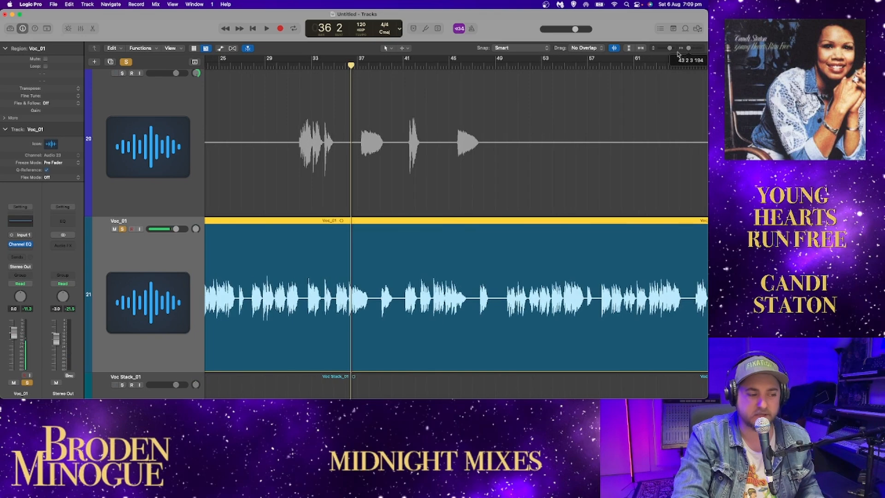
pyautogui.click(28, 223)
pyautogui.press('space')
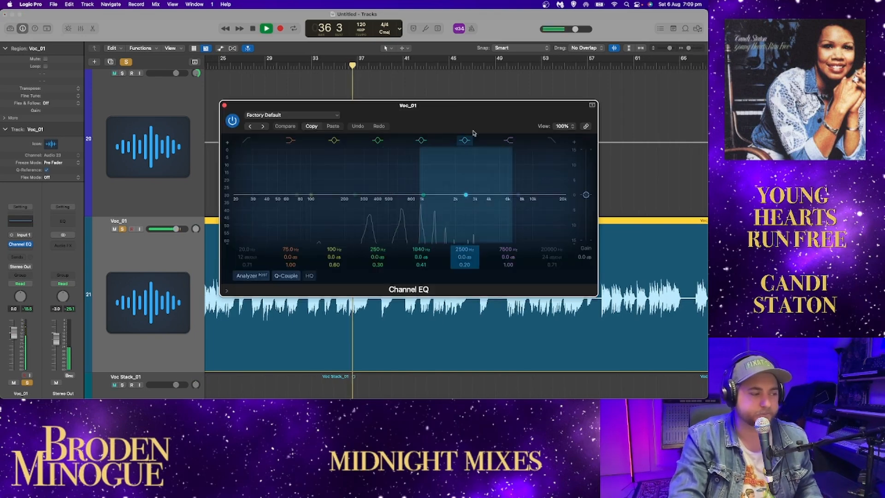
pyautogui.moveTo(479, 112); pyautogui.dragTo(242, 75)
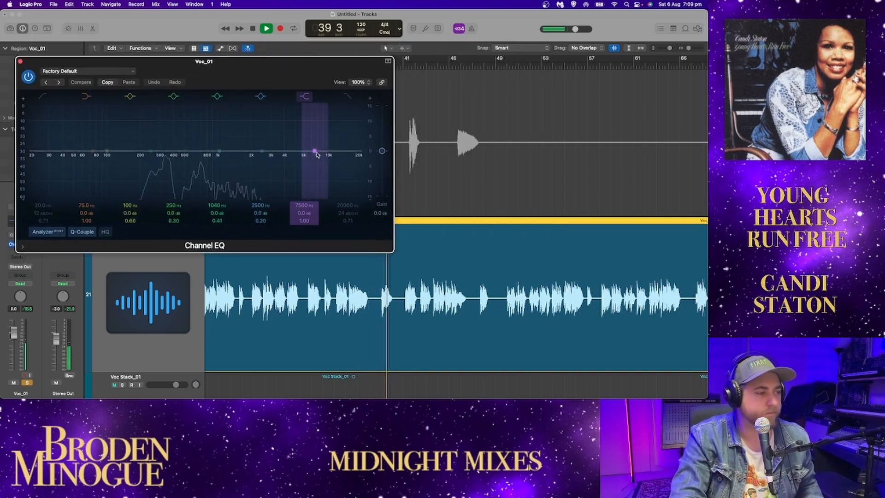
pyautogui.moveTo(313, 151); pyautogui.dragTo(253, 111)
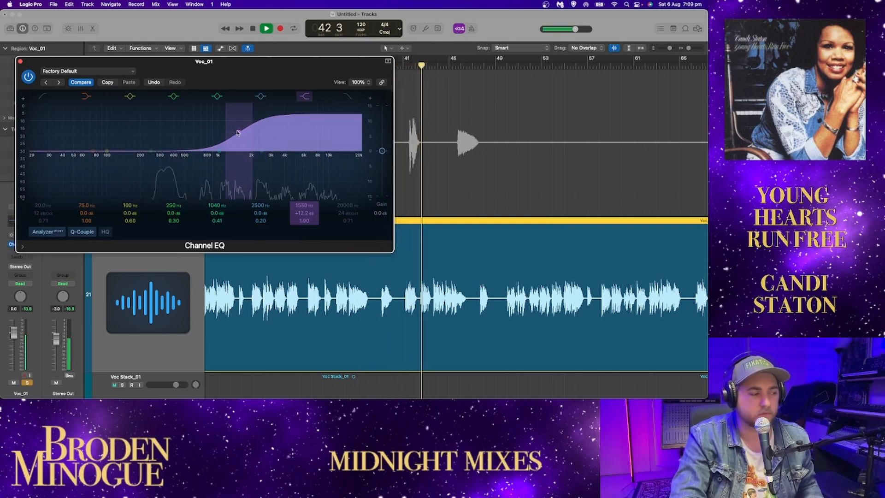
pyautogui.moveTo(250, 135); pyautogui.dragTo(238, 135)
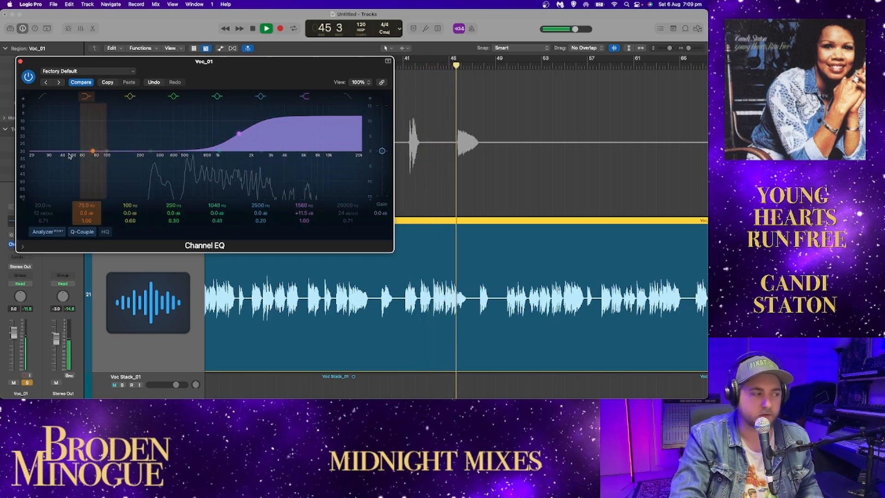
# Step: Enable the low-cut band on Voc_01's Channel EQ with a 48 dB/Oct slope and a cutoff of about 200 Hz
pyautogui.click(45, 123)
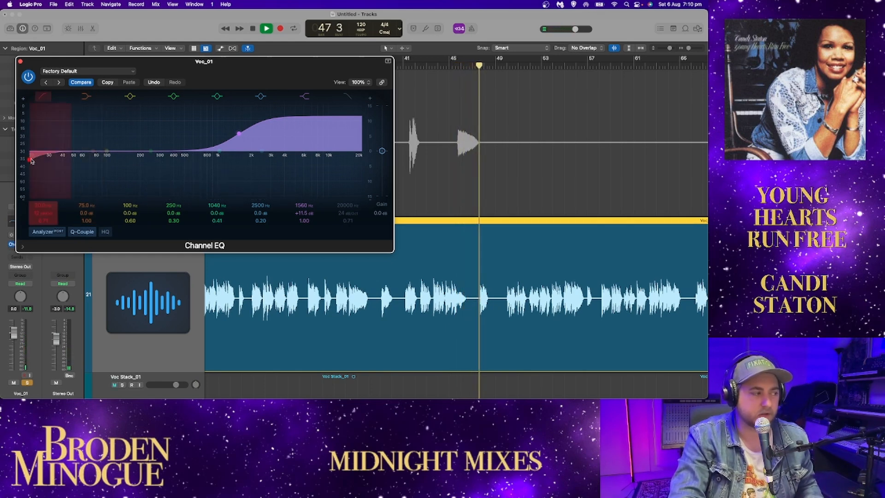
pyautogui.moveTo(31, 161); pyautogui.dragTo(131, 152)
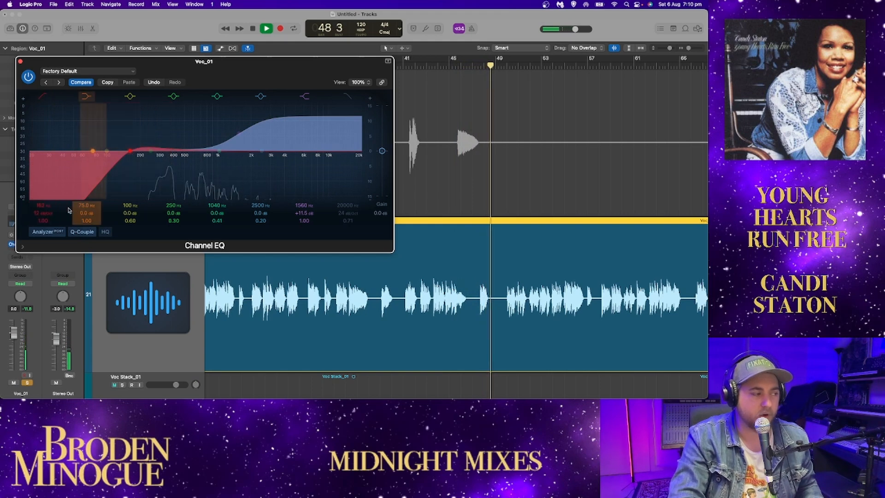
pyautogui.moveTo(44, 213); pyautogui.dragTo(44, 198)
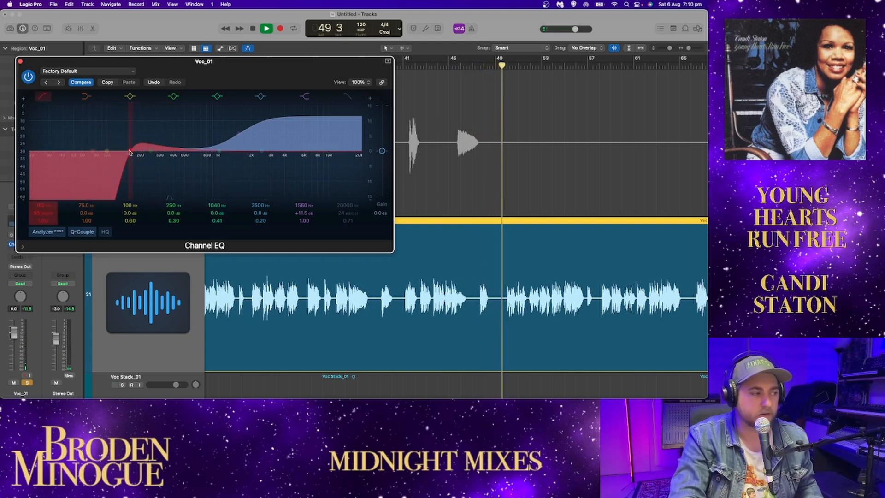
pyautogui.moveTo(130, 152)
pyautogui.mouseDown()
pyautogui.moveTo(177, 154)
pyautogui.moveTo(144, 161)
pyautogui.mouseUp()
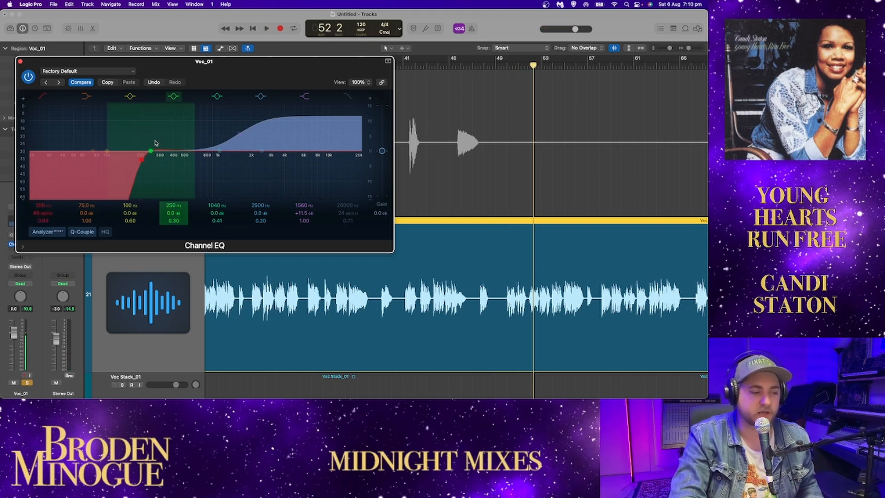
# Step: Audition the low cut up to about 500 Hz, reset the high shelf and low-cut frequency to their defaults, and close the EQ
pyautogui.press('space')
pyautogui.moveTo(142, 159); pyautogui.dragTo(184, 161)
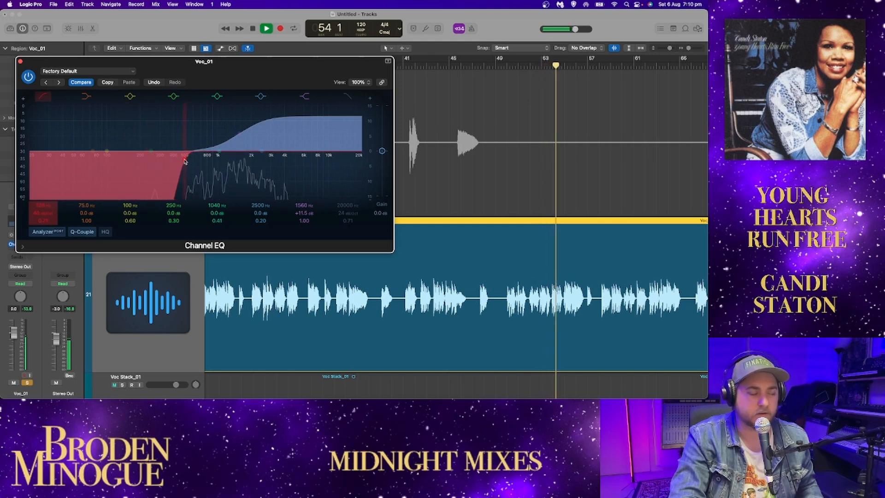
pyautogui.press('space')
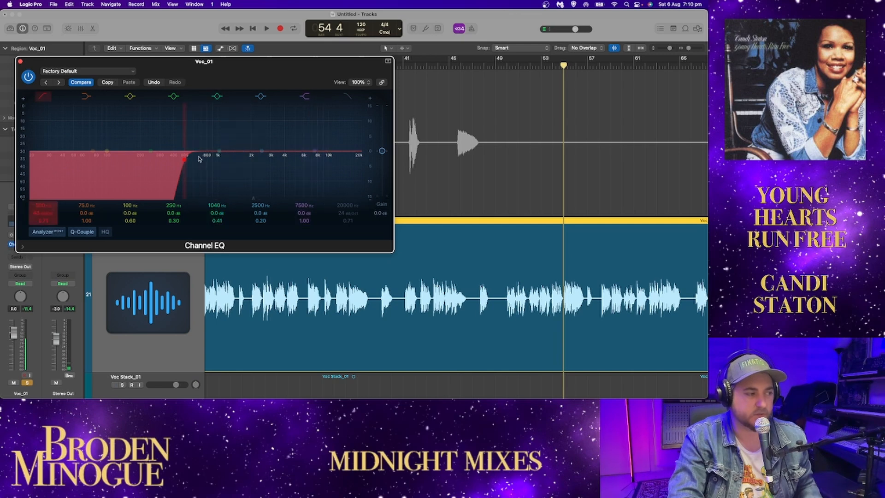
pyautogui.press('space')
pyautogui.moveTo(184, 160); pyautogui.dragTo(136, 162)
pyautogui.press('space')
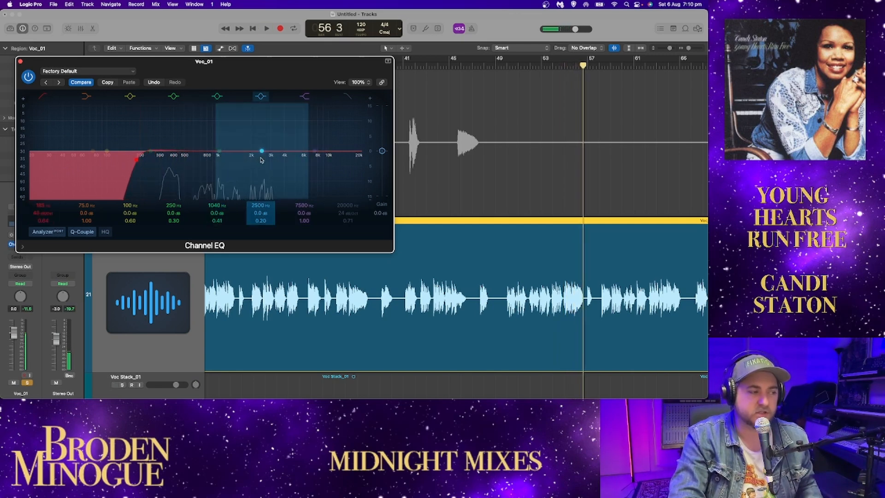
pyautogui.keyDown('alt'); pyautogui.click(135, 161); pyautogui.keyUp('alt')
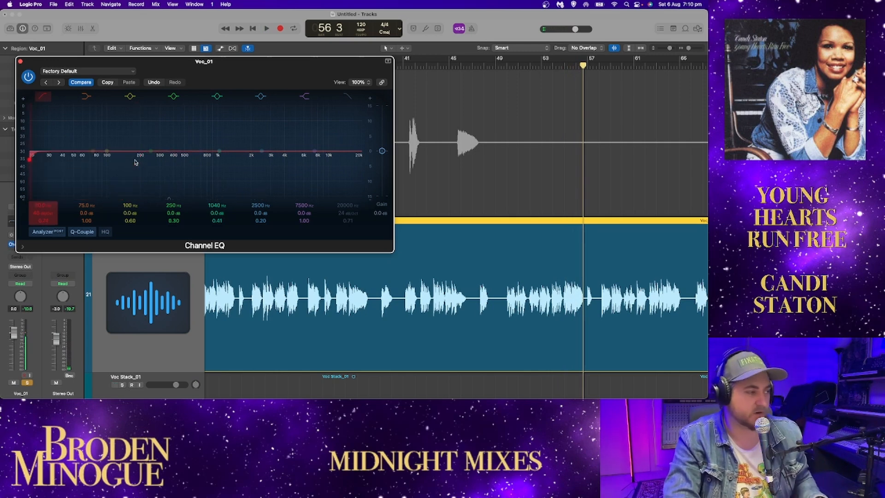
pyautogui.click(20, 61)
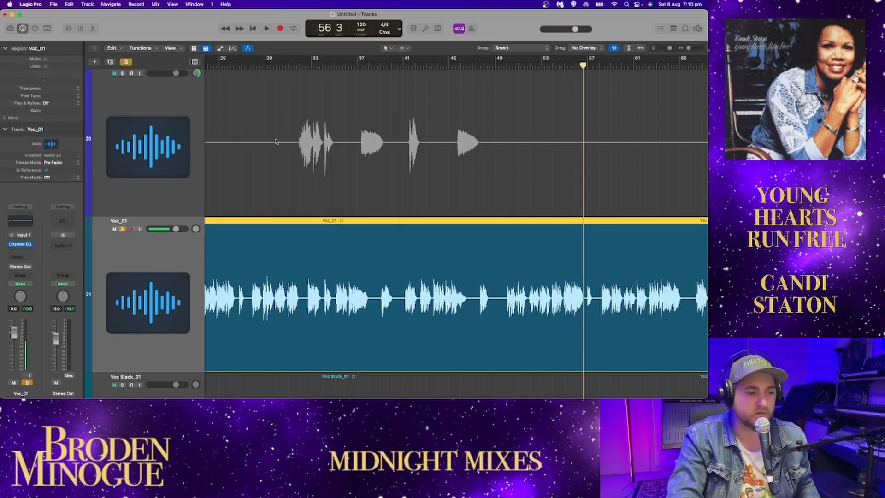
# Step: Resume playback from bar 56 and solo Voc Stack_01 alongside Voc_01, switching Voc_01's solo off and on to compare
pyautogui.press('space')
pyautogui.hscroll(3, 599, 194)
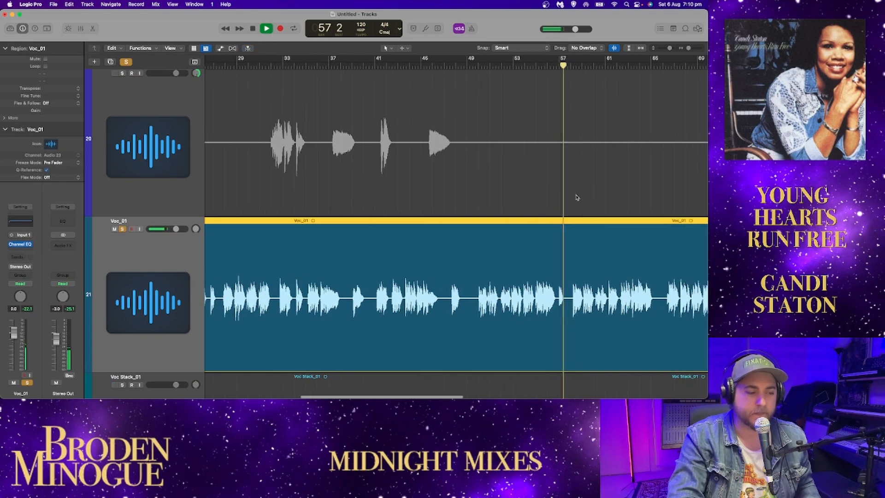
pyautogui.scroll(-5, 295, 253)
pyautogui.click(122, 221)
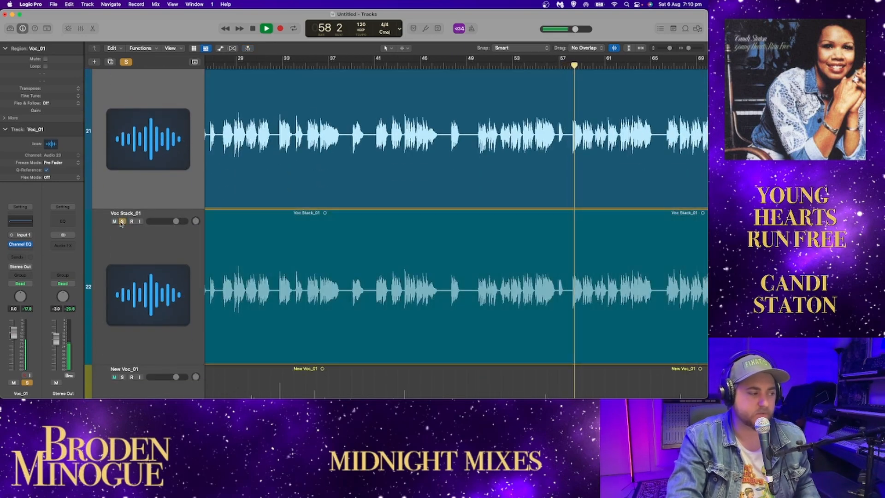
pyautogui.scroll(-2, 144, 158)
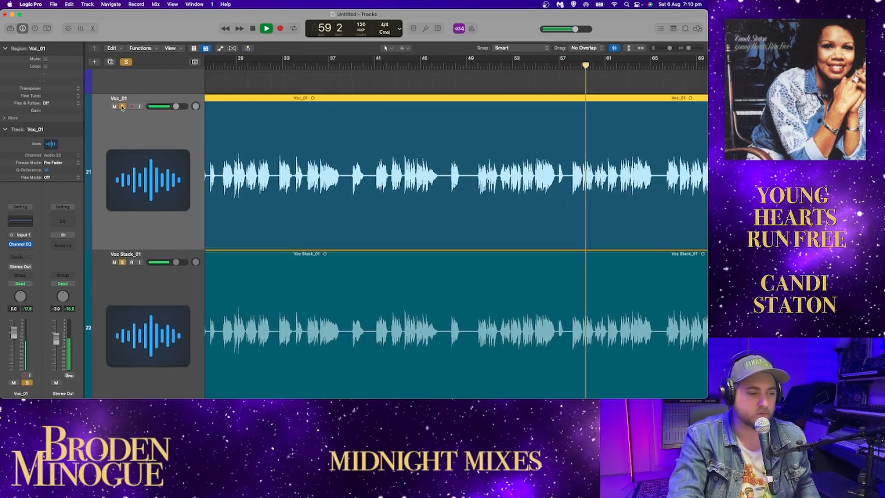
pyautogui.click(122, 107)
pyautogui.click(123, 109)
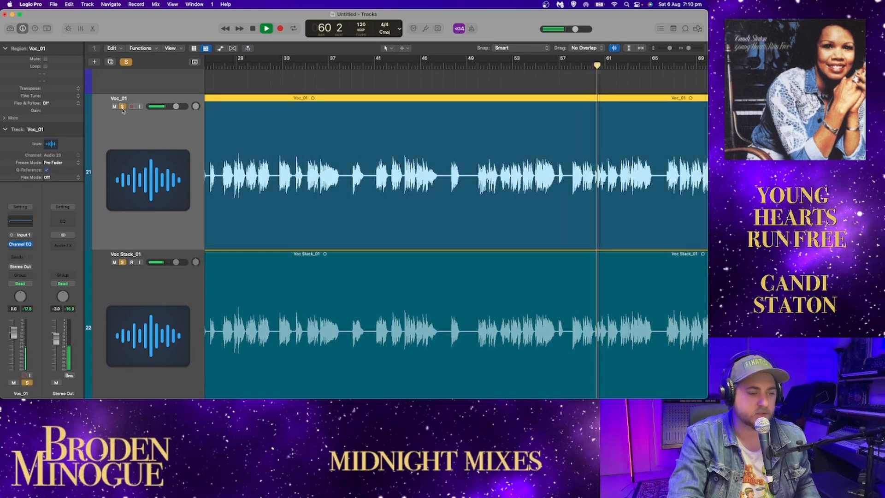
# Step: Compare Voc Stack_01 with and without Voc_01, pan Voc_01 to -64 and Voc Stack_01 to the opposite side, and stop near bar 78
pyautogui.scroll(-2, 199, 179)
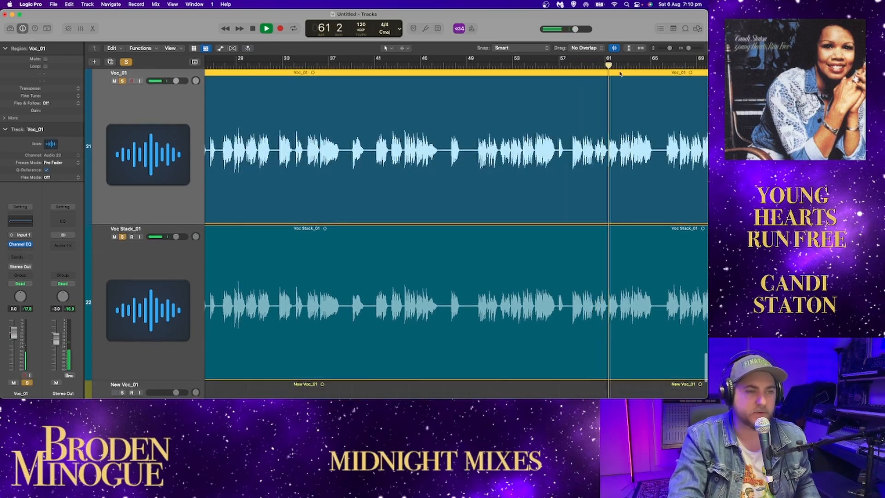
pyautogui.moveTo(669, 48); pyautogui.dragTo(668, 48)
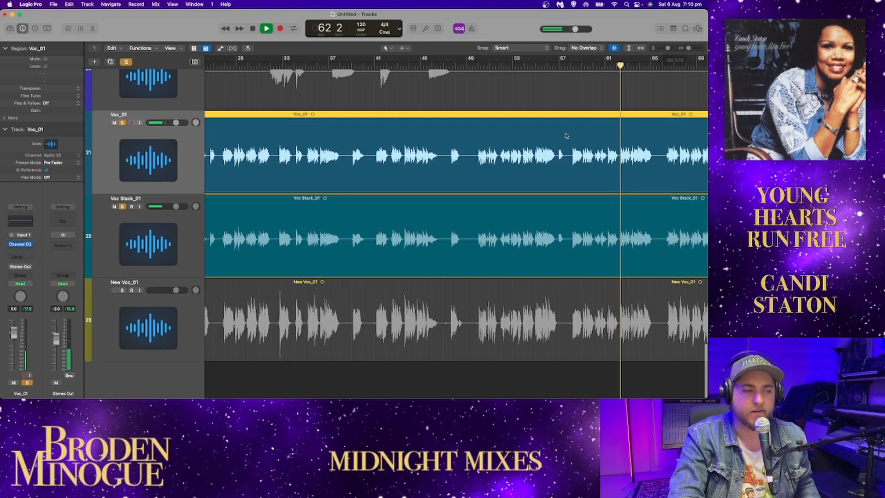
pyautogui.hscroll(8, 568, 136)
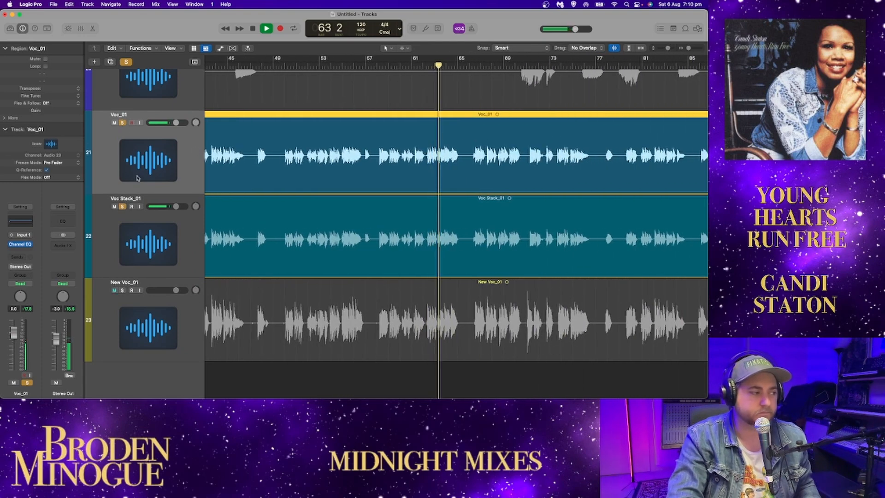
pyautogui.click(122, 123)
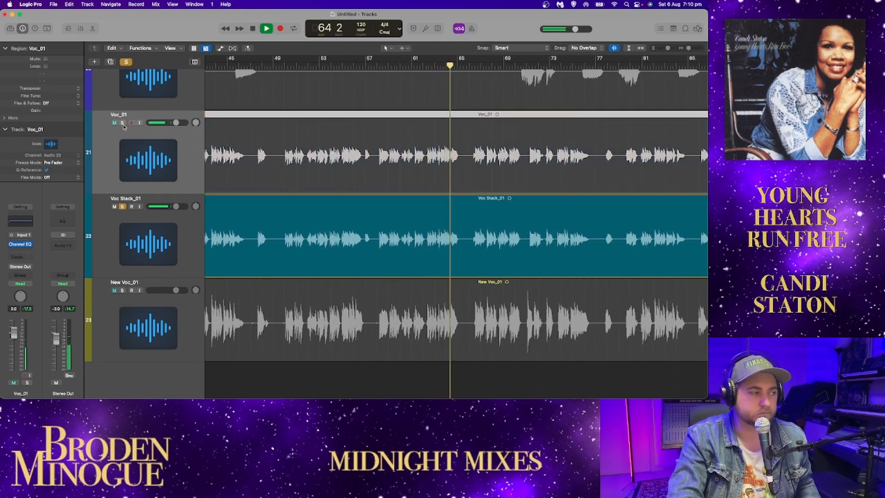
pyautogui.click(122, 123)
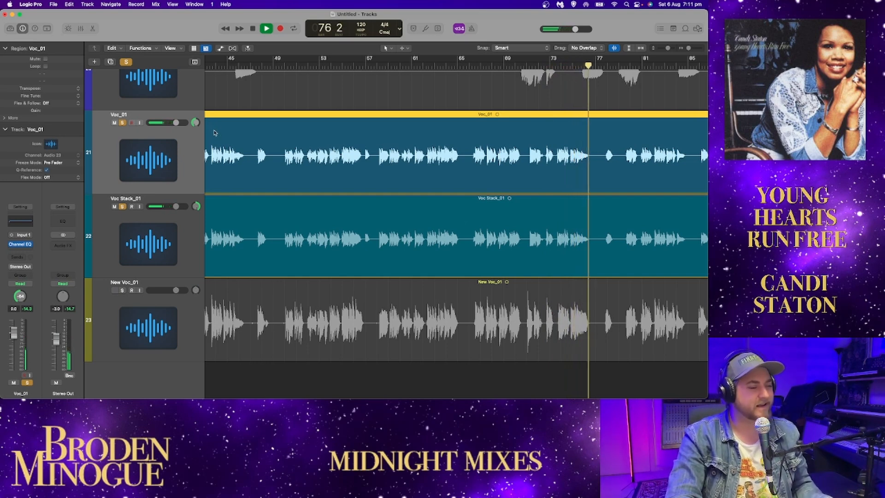
pyautogui.click(608, 66)
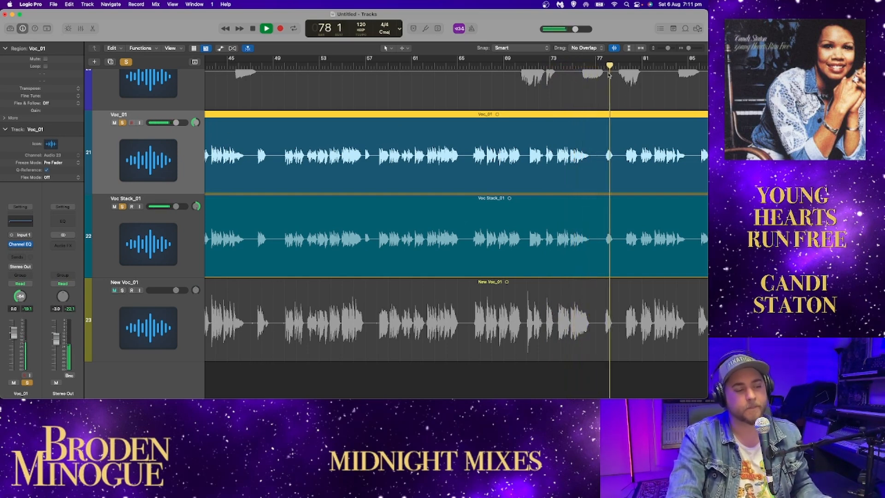
pyautogui.press('space')
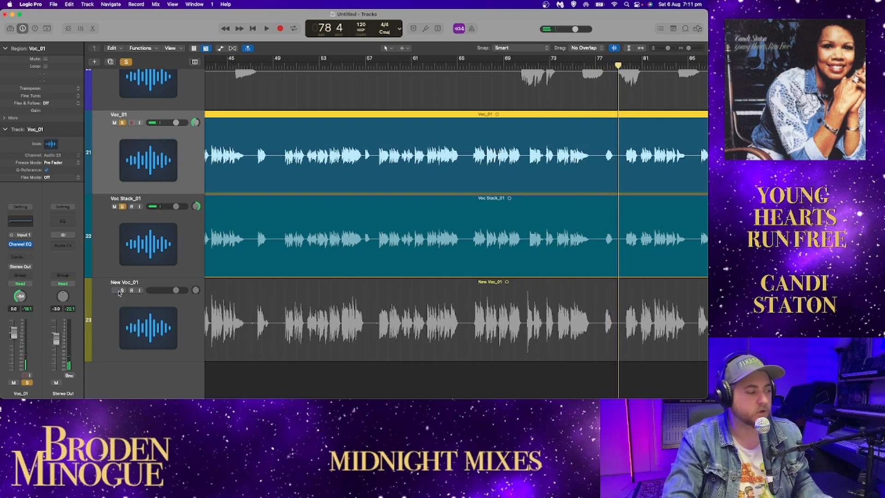
# Step: Solo New Voc_01 alone, remove the solos from Voc_01 and Voc Stack_01, and play on from about bar 78
pyautogui.click(122, 290)
pyautogui.click(122, 206)
pyautogui.press('s')
pyautogui.press('space')
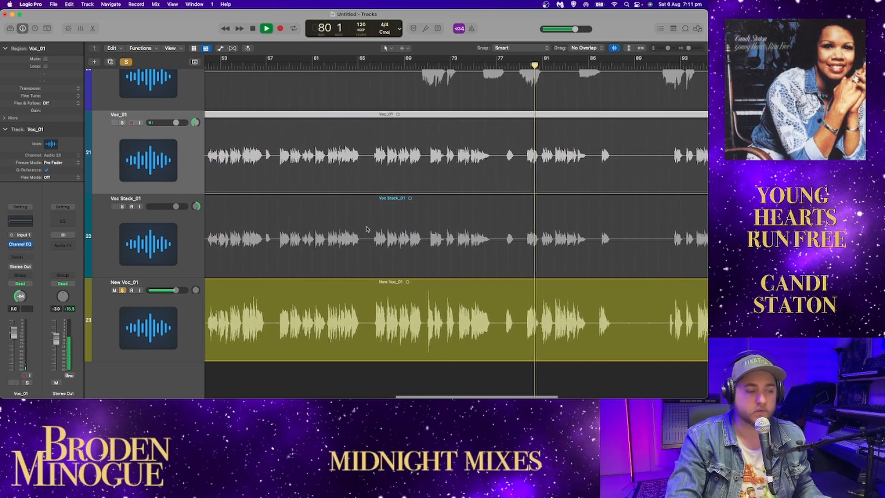
pyautogui.moveTo(668, 48); pyautogui.dragTo(667, 48)
pyautogui.hscroll(2, 595, 138)
# Step: Add a Channel EQ to New Voc_01, set its high shelf to about 5250 Hz at -0.2 dB, and close the EQ
pyautogui.click(178, 348)
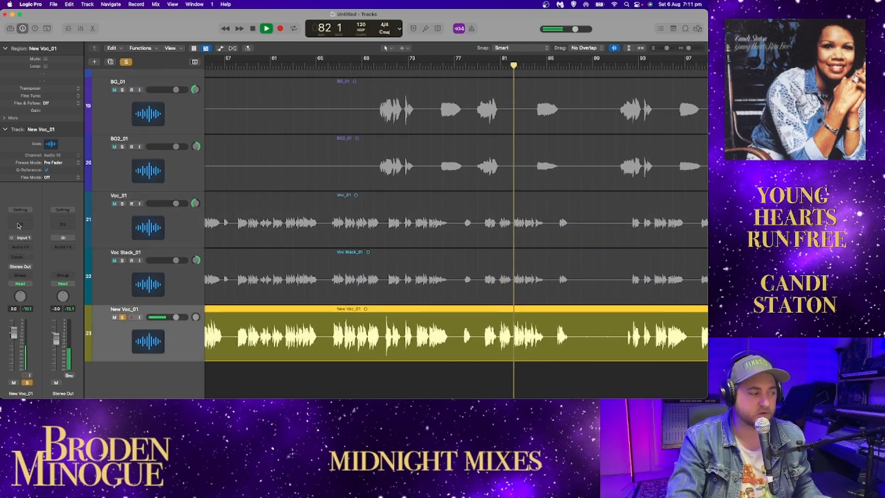
pyautogui.click(20, 221)
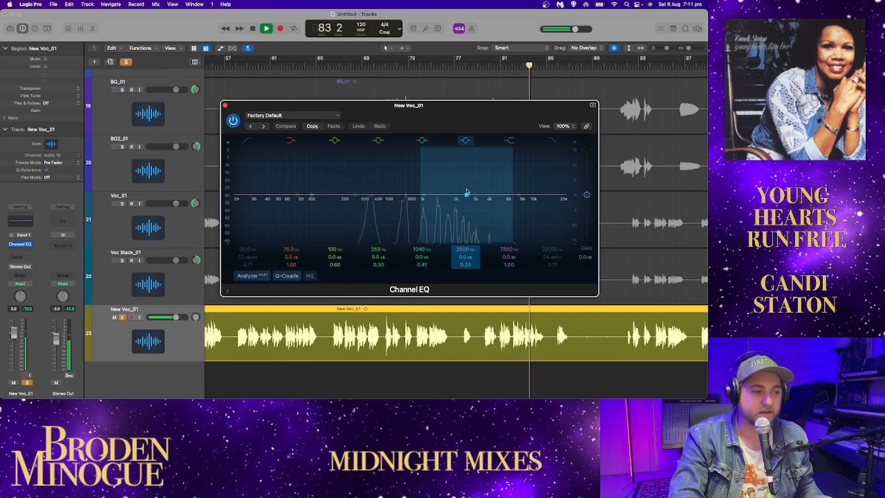
pyautogui.moveTo(515, 195)
pyautogui.mouseDown()
pyautogui.moveTo(496, 179)
pyautogui.moveTo(501, 197)
pyautogui.mouseUp()
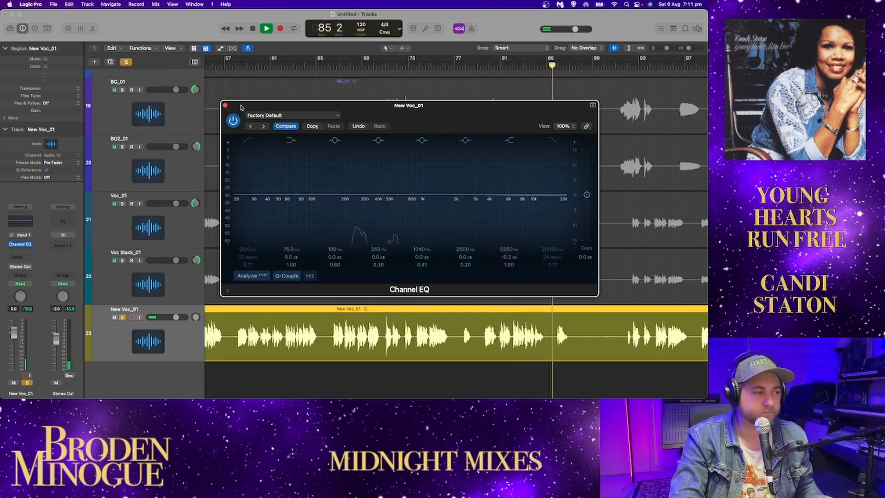
pyautogui.click(225, 106)
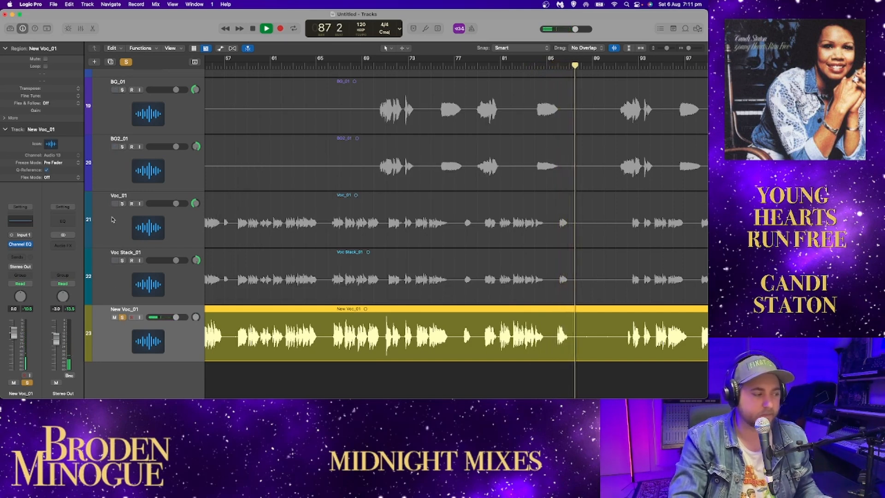
# Step: Audition Voc_01 and Voc Stack_01 soloed together with New Voc_01 to about bar 95, returning to New Voc_01 alone and stopping playback
pyautogui.click(123, 203)
pyautogui.click(122, 261)
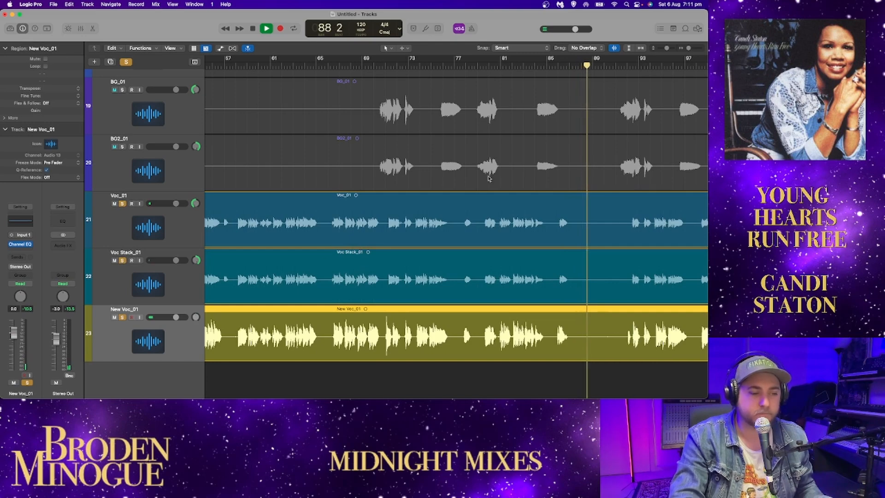
pyautogui.hscroll(5, 562, 152)
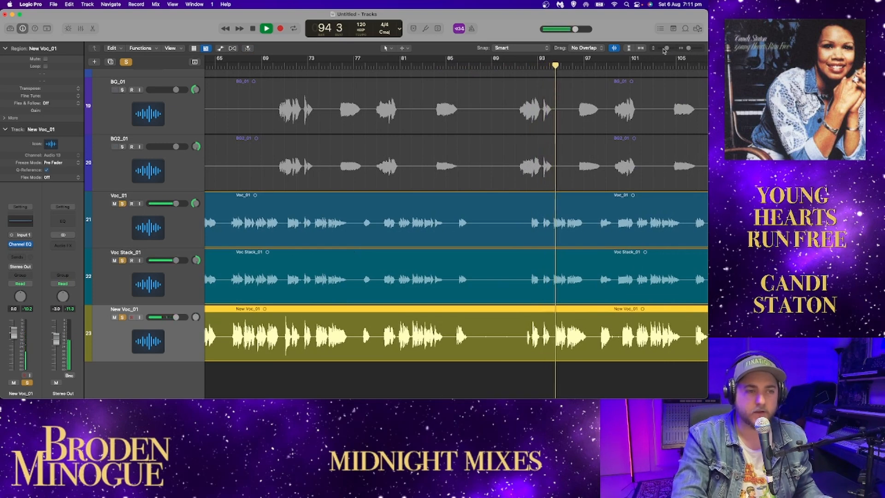
pyautogui.hscroll(3, 482, 197)
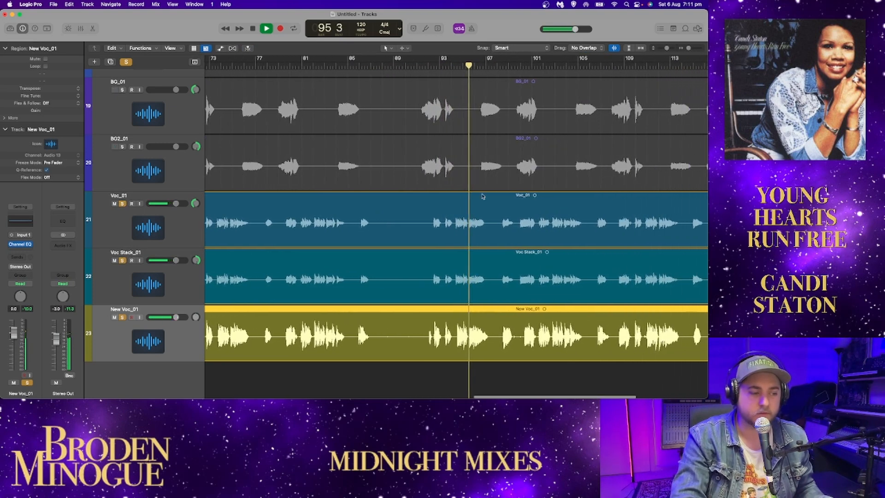
pyautogui.moveTo(122, 203); pyautogui.dragTo(121, 259)
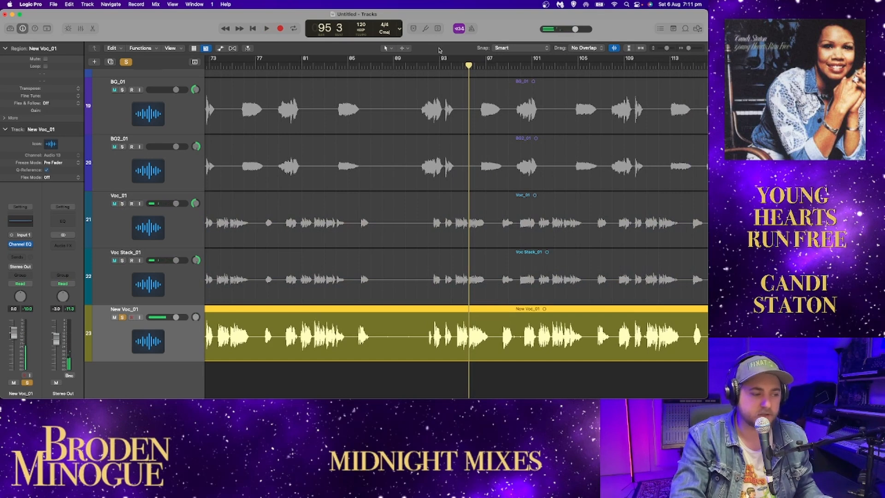
# Step: Audition New Voc_01 from about bar 92, and solo Voc_01 and Voc Stack_01 in its place to about bar 95
pyautogui.click(429, 64)
pyautogui.press('space')
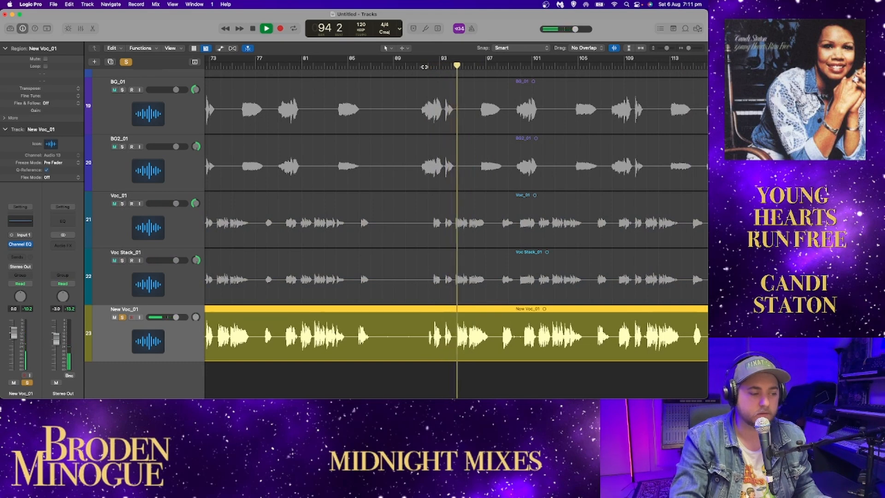
pyautogui.press('space')
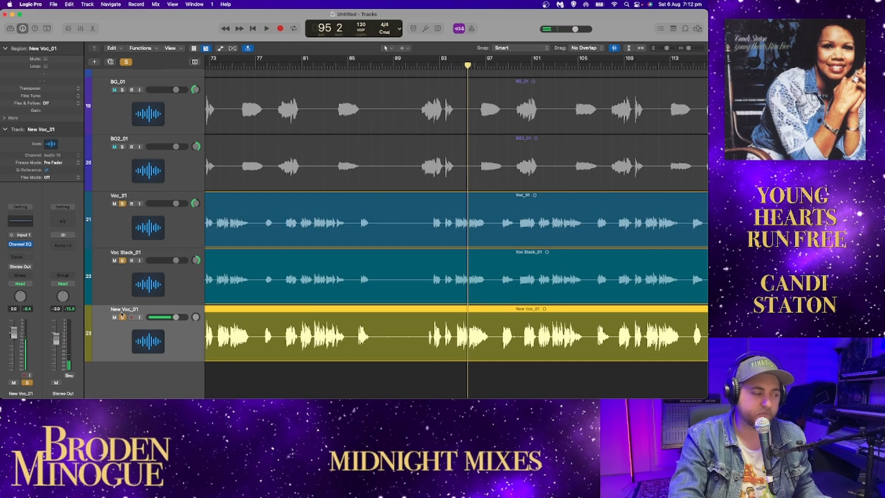
pyautogui.click(122, 317)
pyautogui.click(450, 65)
pyautogui.press('space')
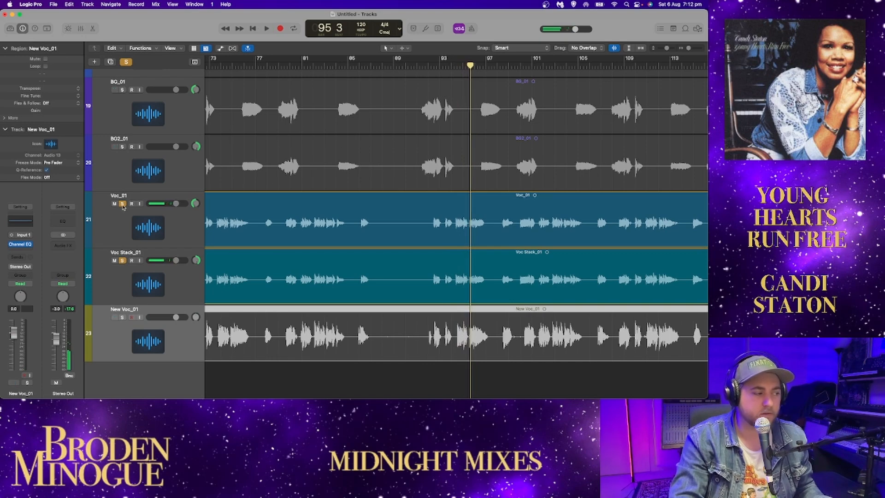
# Step: Switch the solo from Voc_01 and Voc Stack_01 back to New Voc_01 and replay from about bar 94
pyautogui.click(123, 203)
pyautogui.click(123, 260)
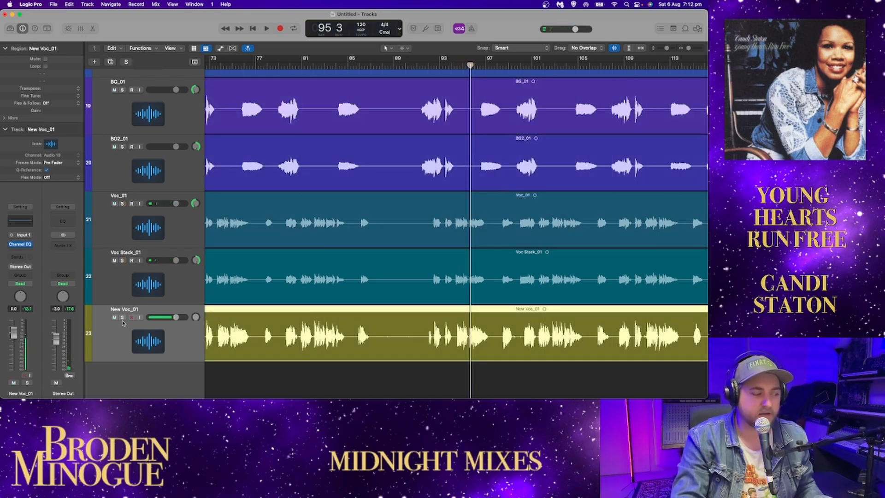
pyautogui.click(122, 317)
pyautogui.doubleClick(454, 61)
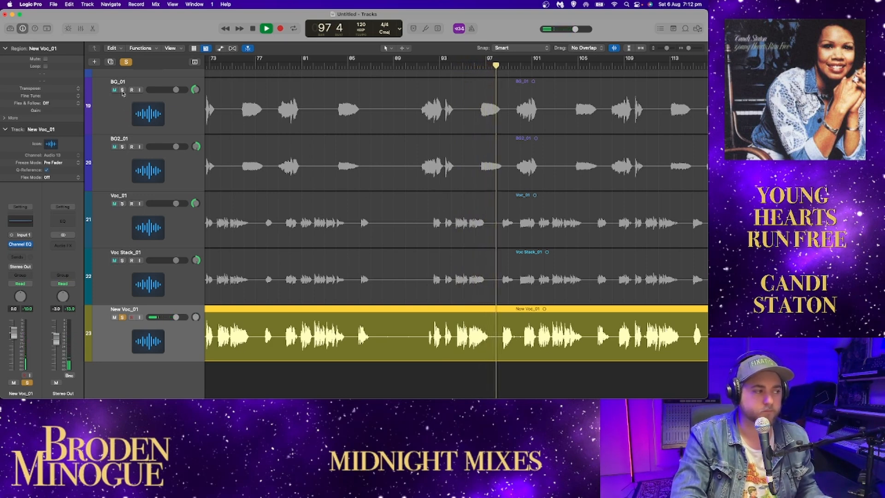
# Step: Solo BG Hi_01, BG_01, BG2_01, Voc_01 and Voc Stack_01 together and take New Voc_01 out of the solo
pyautogui.click(122, 90)
pyautogui.click(122, 146)
pyautogui.click(122, 204)
pyautogui.click(122, 259)
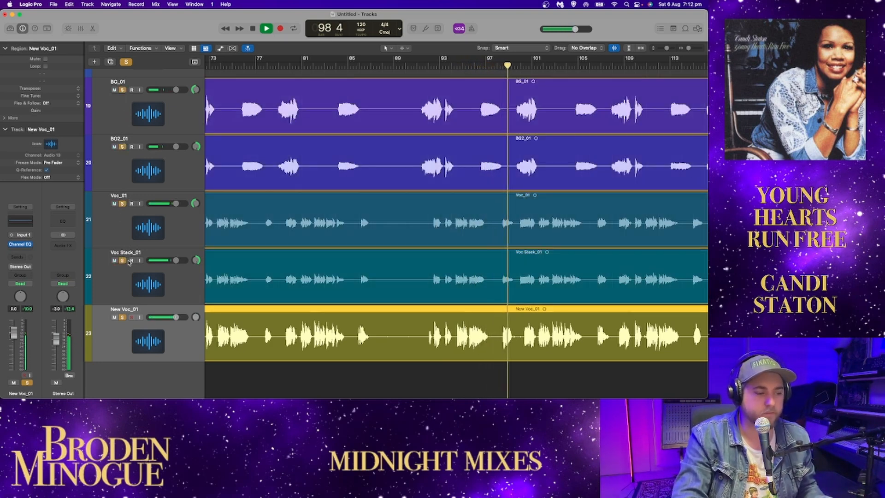
pyautogui.press('s')
pyautogui.scroll(3, 135, 253)
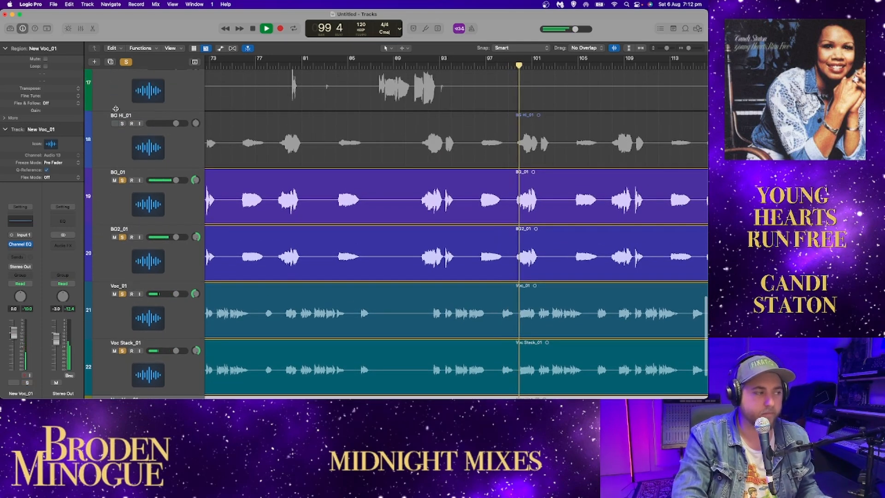
pyautogui.click(122, 124)
pyautogui.scroll(-3, 266, 192)
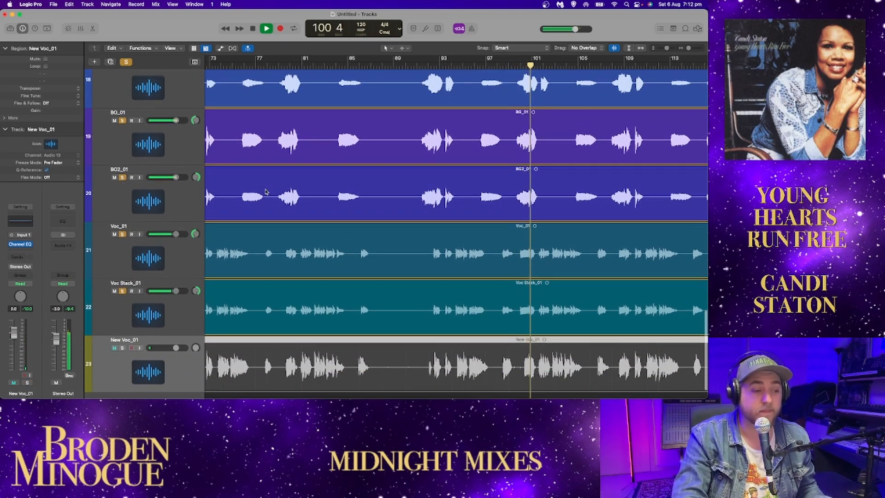
# Step: Compare New Voc_01 with the Voc_01 and Voc Stack_01 pair over the backing vocals, ending on the pair, with Voc_01 panned to about -14
pyautogui.click(116, 348)
pyautogui.click(122, 347)
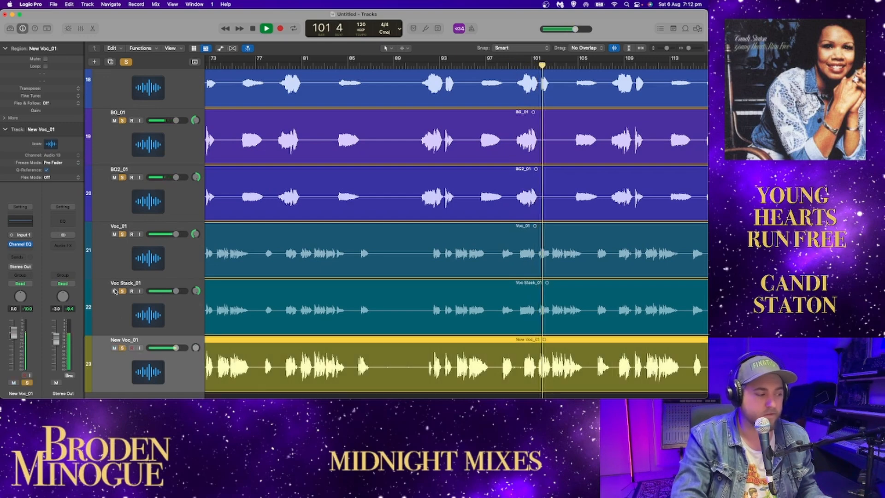
pyautogui.click(123, 291)
pyautogui.click(123, 234)
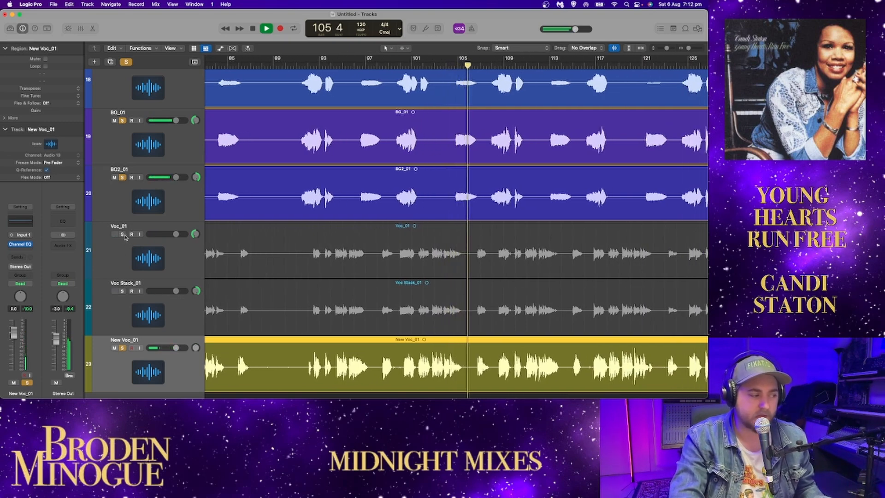
pyautogui.moveTo(122, 234); pyautogui.dragTo(122, 291)
pyautogui.click(123, 348)
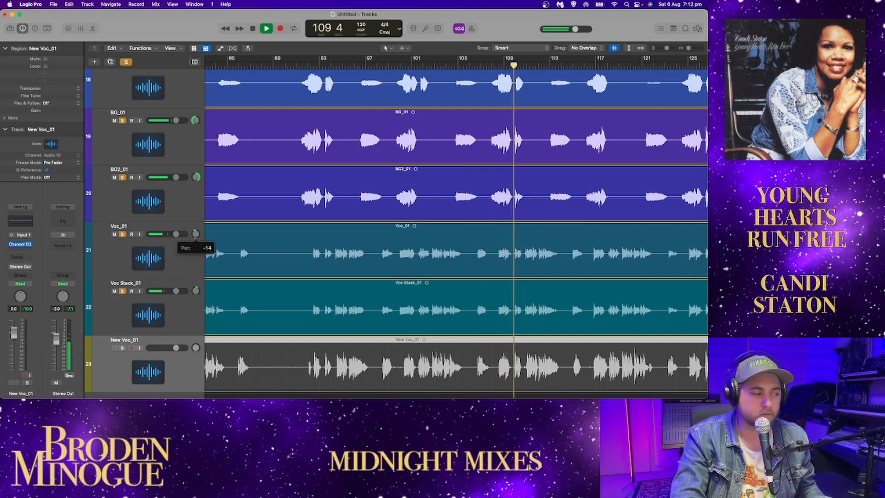
pyautogui.scroll(2, 251, 257)
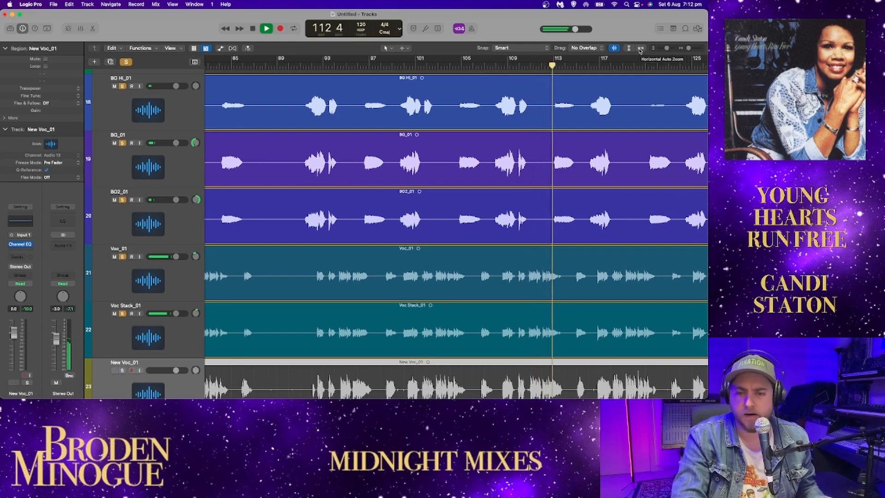
# Step: Fit the whole arrangement in view, add K_01, S_01, L_01 and R_01 to the soloed vocals, and clear all solos
pyautogui.click(640, 50)
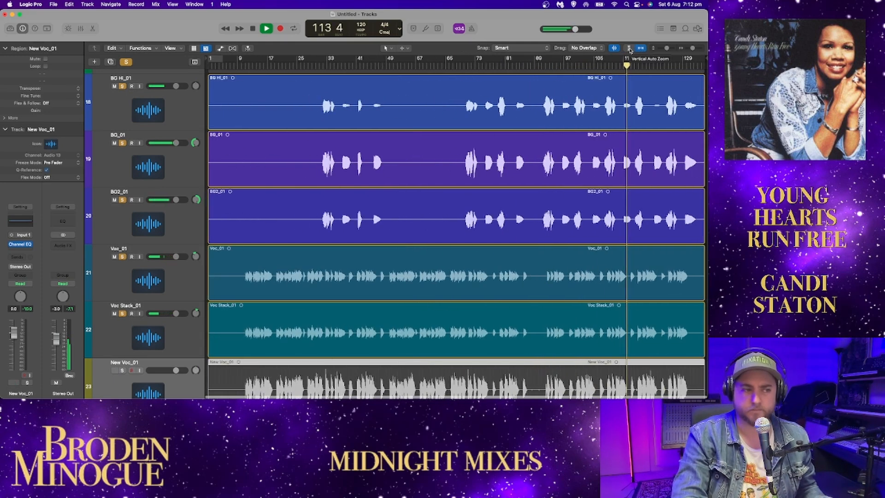
pyautogui.click(629, 48)
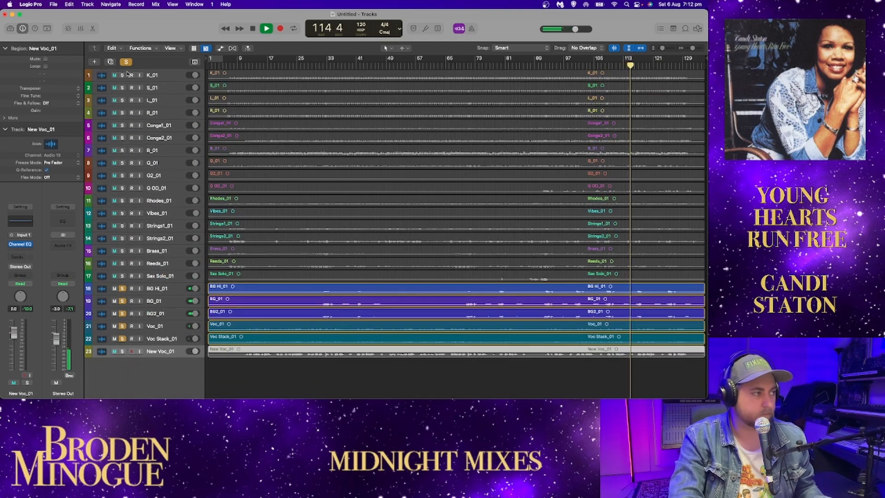
pyautogui.moveTo(124, 74); pyautogui.dragTo(125, 113)
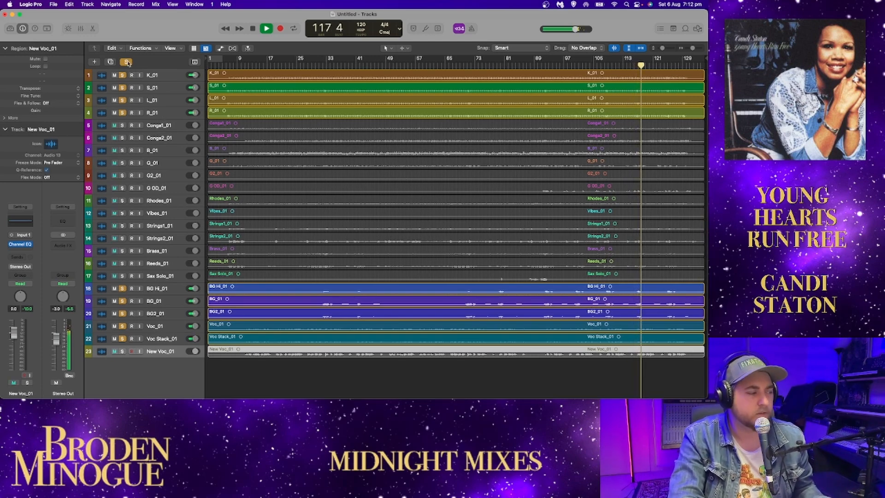
pyautogui.click(127, 62)
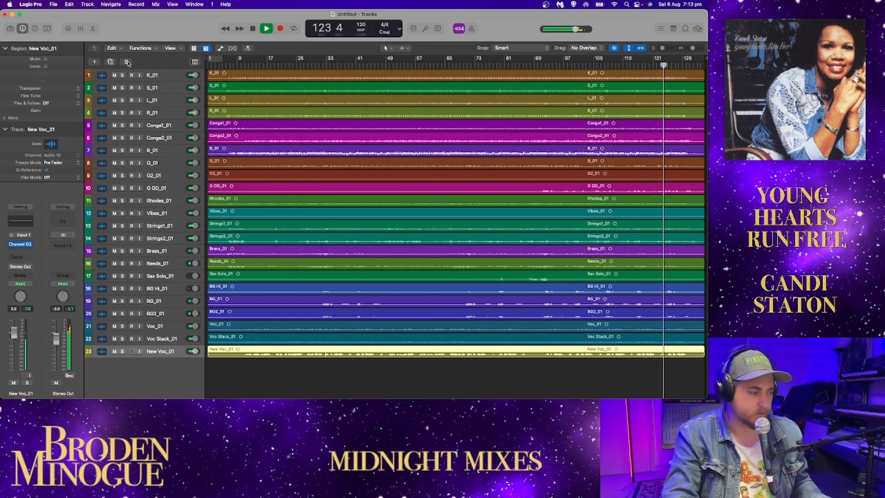
# Step: Mute New Voc_01, solo the drum and conga tracks K_01 through Conga2_01, and play from about bar 11
pyautogui.click(115, 352)
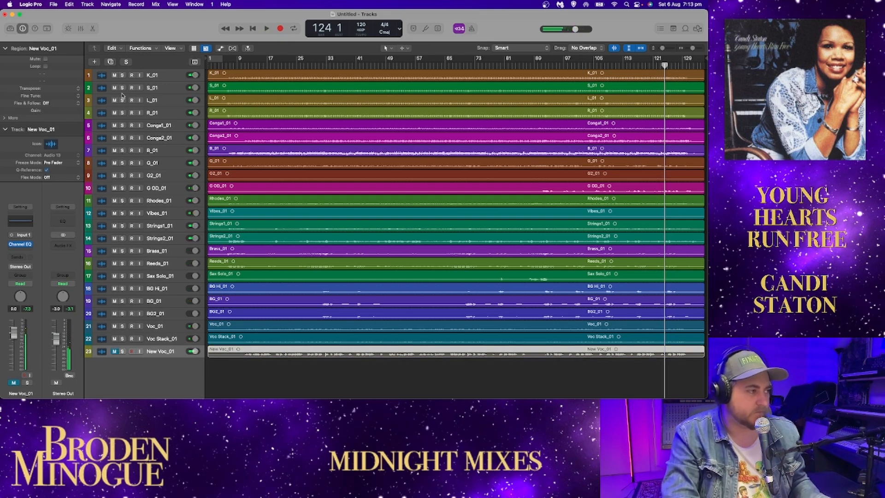
pyautogui.moveTo(123, 75); pyautogui.dragTo(122, 138)
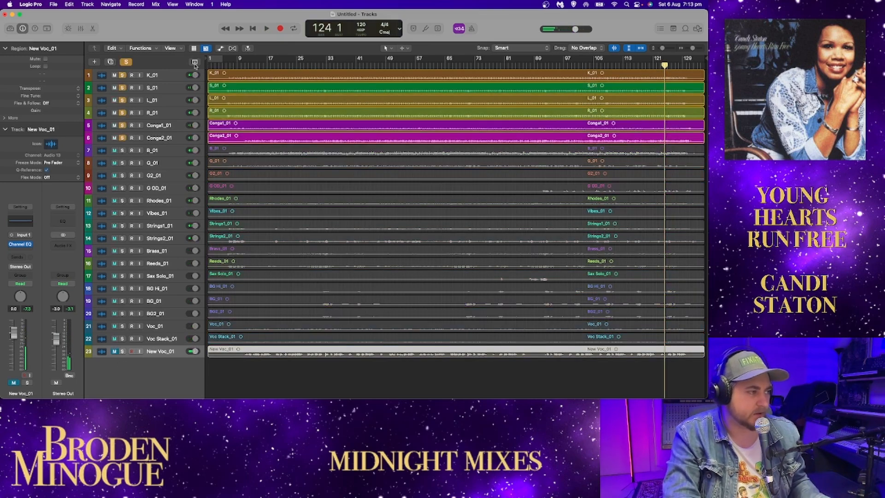
pyautogui.click(244, 63)
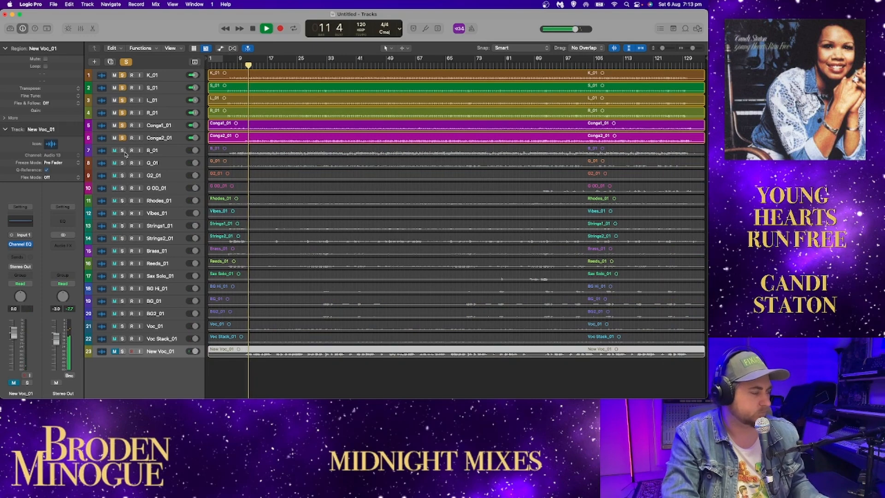
# Step: Build up the arrangement by adding tracks B_01 through BG2_01 to the solo during playback, and clear all solos near bar 49
pyautogui.moveTo(122, 150); pyautogui.dragTo(123, 176)
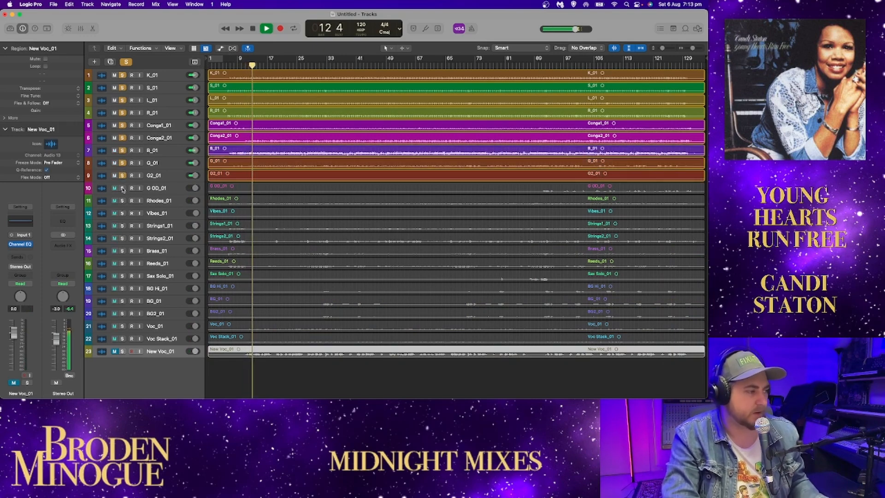
pyautogui.click(122, 188)
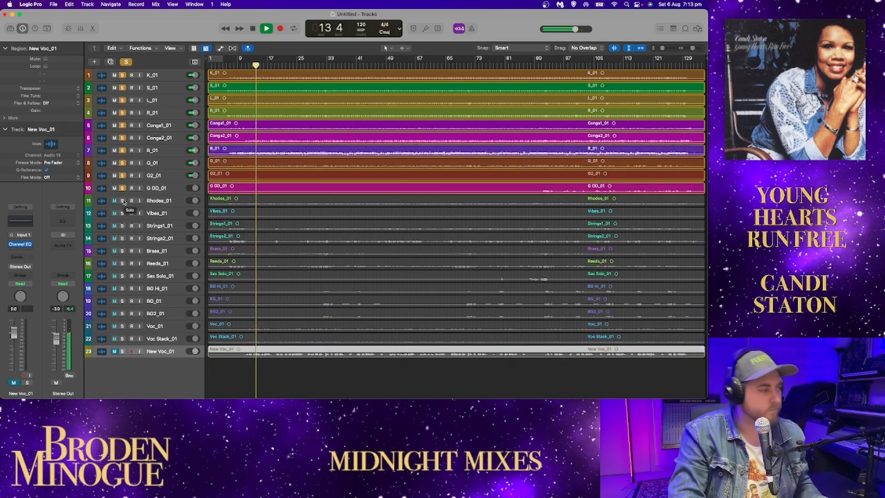
pyautogui.moveTo(122, 201); pyautogui.dragTo(119, 298)
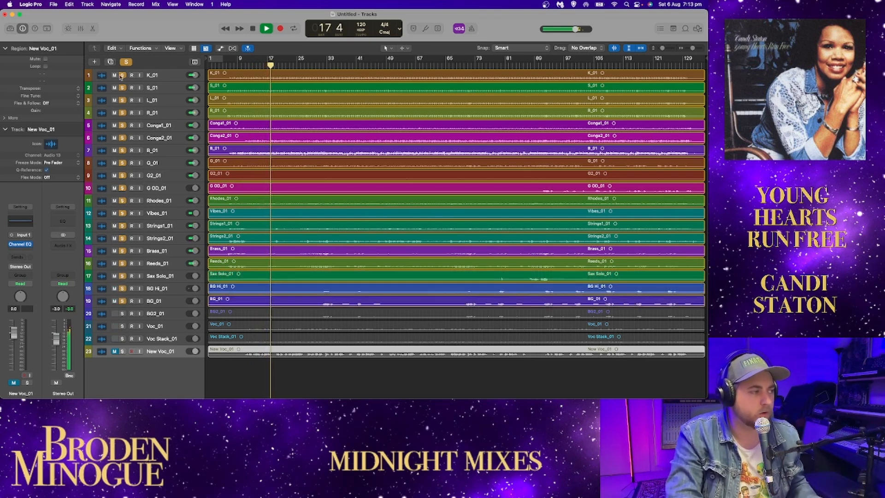
pyautogui.click(122, 314)
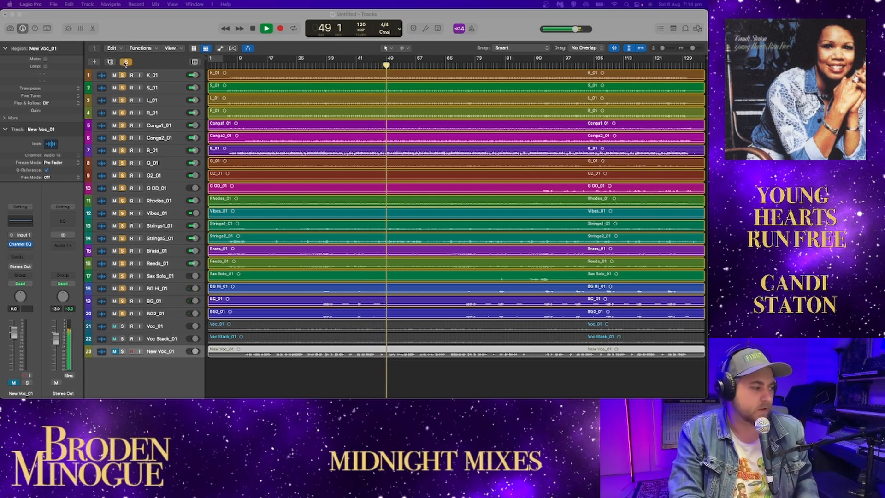
pyautogui.click(126, 62)
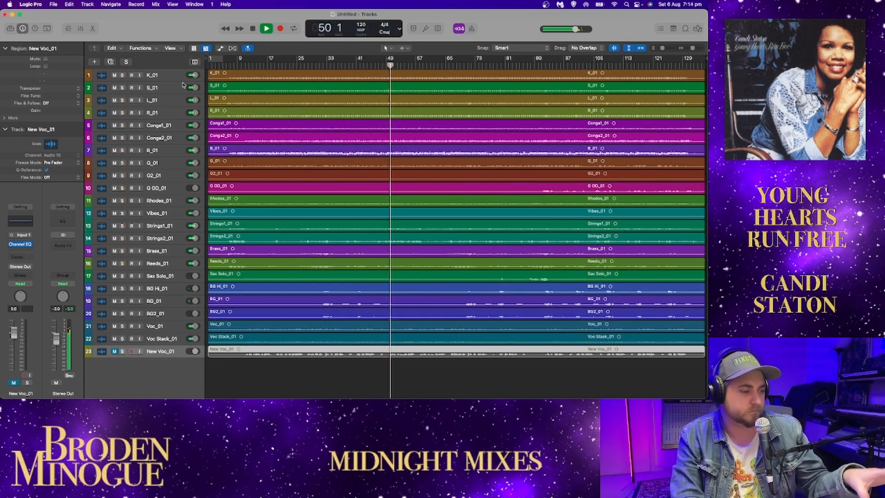
# Step: Mute all the drum, percussion and instrument tracks from K_01 through Brass_01 during playback
pyautogui.click(122, 341)
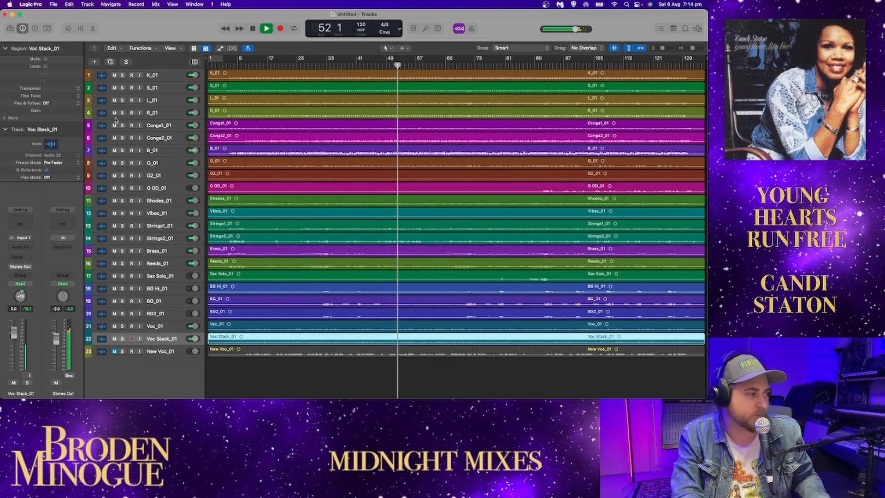
pyautogui.moveTo(114, 74); pyautogui.dragTo(114, 249)
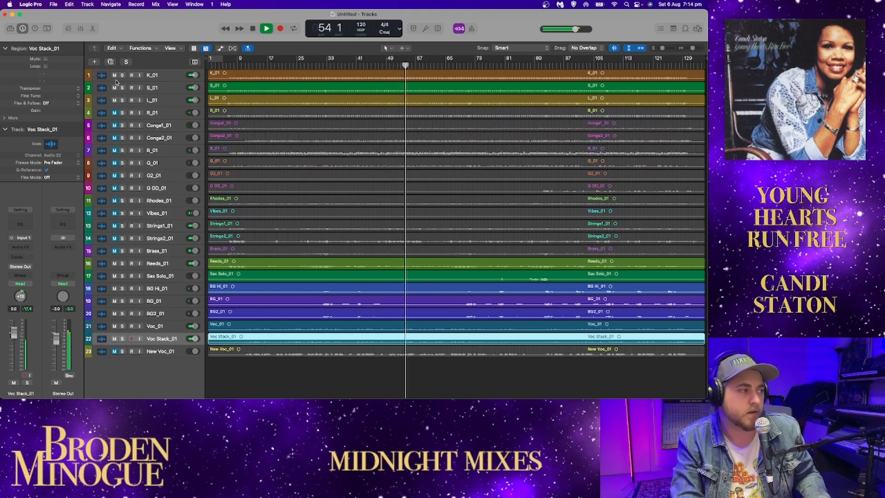
pyautogui.moveTo(115, 75); pyautogui.dragTo(116, 114)
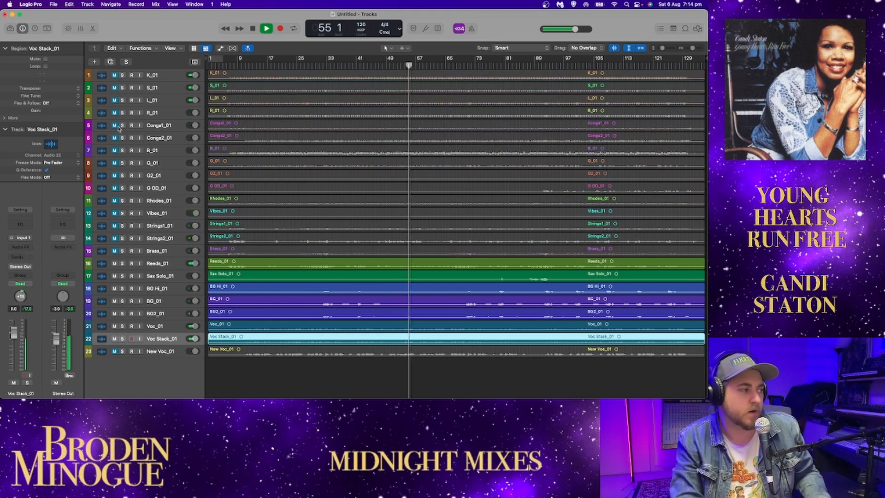
# Step: Unmute Rhodes_01 and Vibes_01 under the vocals, trying B_01 briefly and muting it again
pyautogui.click(116, 147)
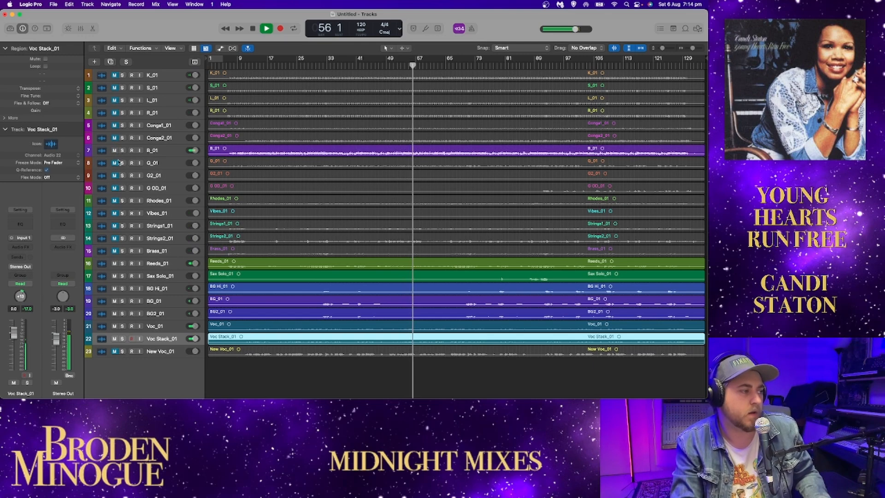
pyautogui.click(114, 200)
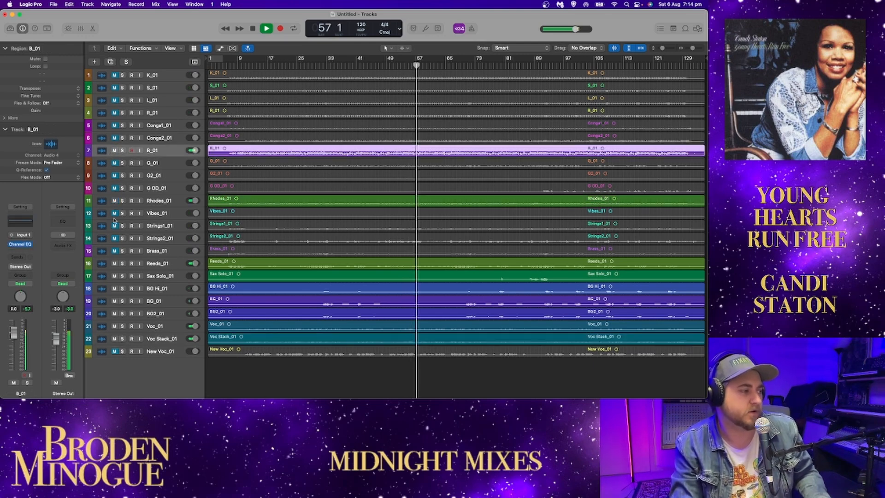
pyautogui.click(115, 213)
pyautogui.click(115, 150)
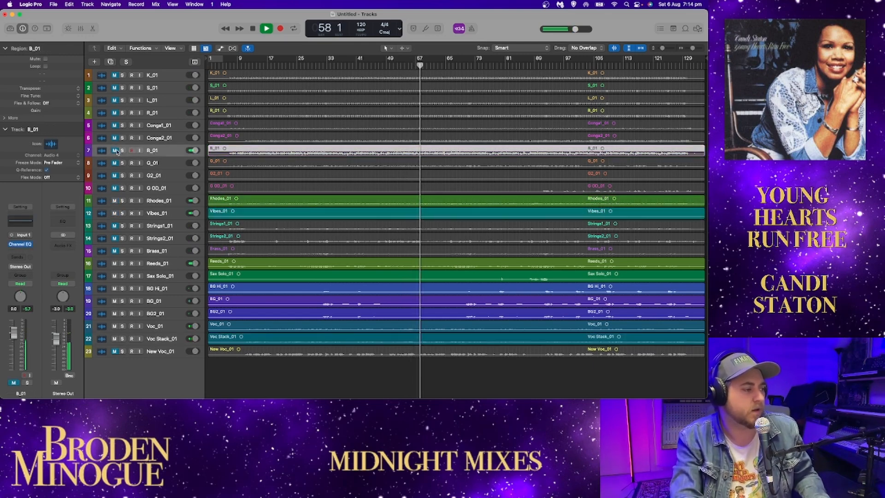
# Step: Audition the string tracks under the vocals, mute Reeds_01, and leave Strings1_01 and Strings2_01 muted
pyautogui.click(114, 226)
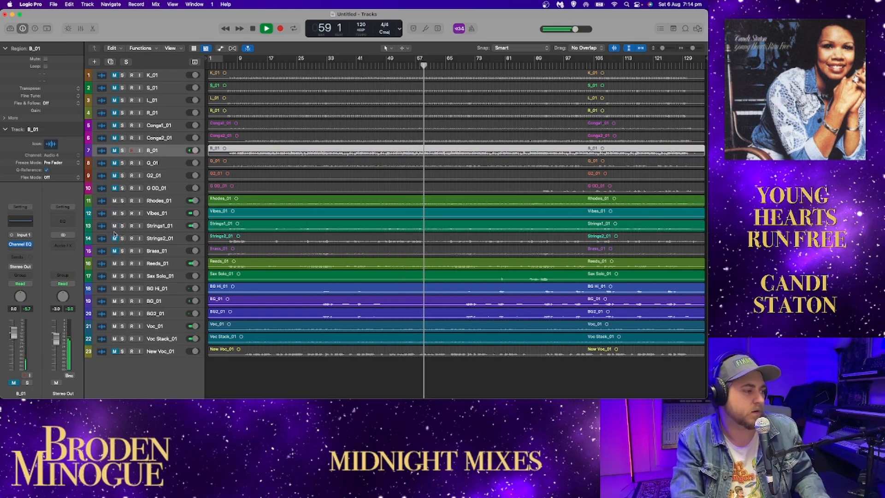
pyautogui.click(114, 263)
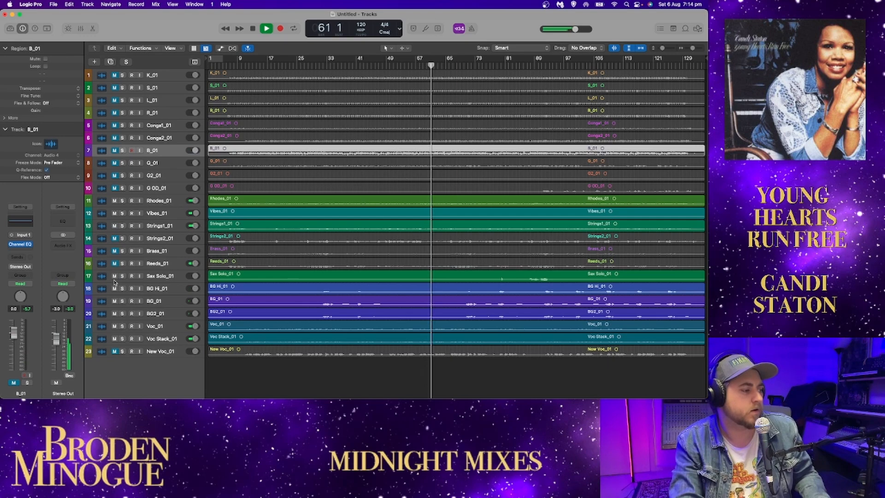
pyautogui.moveTo(114, 289)
pyautogui.mouseDown()
pyautogui.moveTo(114, 313)
pyautogui.moveTo(115, 289)
pyautogui.mouseUp()
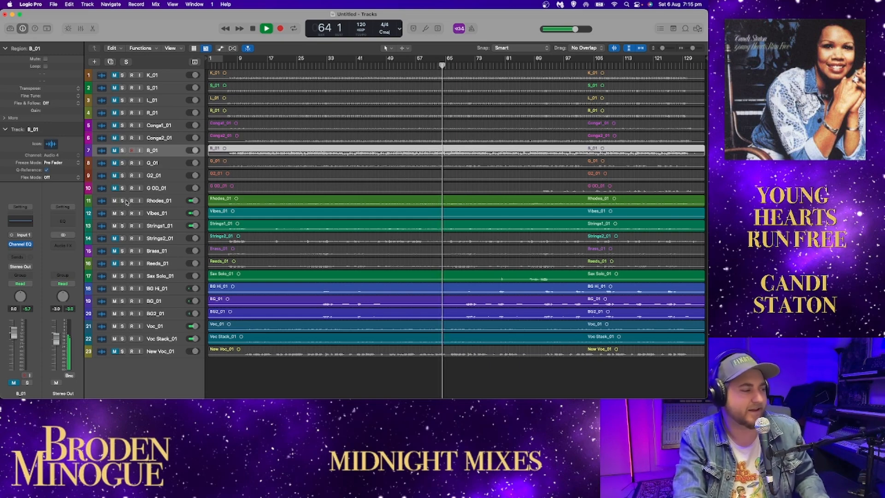
pyautogui.click(115, 226)
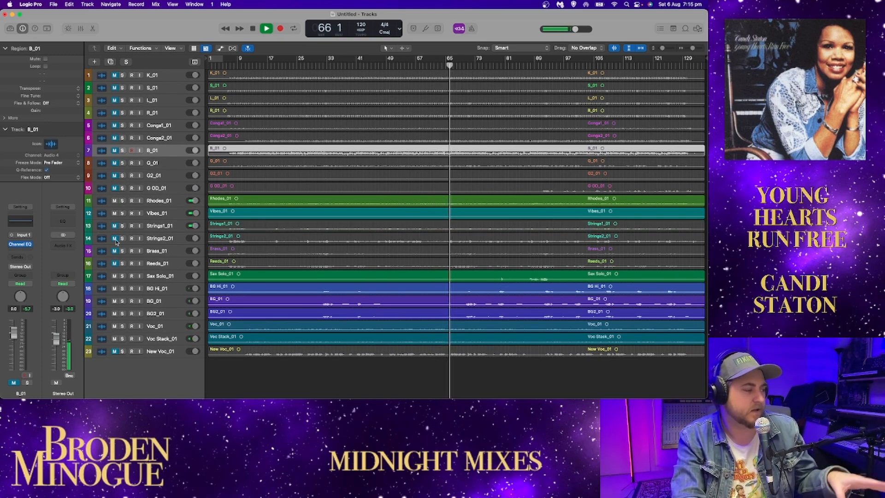
pyautogui.moveTo(115, 239)
pyautogui.mouseDown()
pyautogui.moveTo(114, 230)
pyautogui.moveTo(116, 239)
pyautogui.mouseUp()
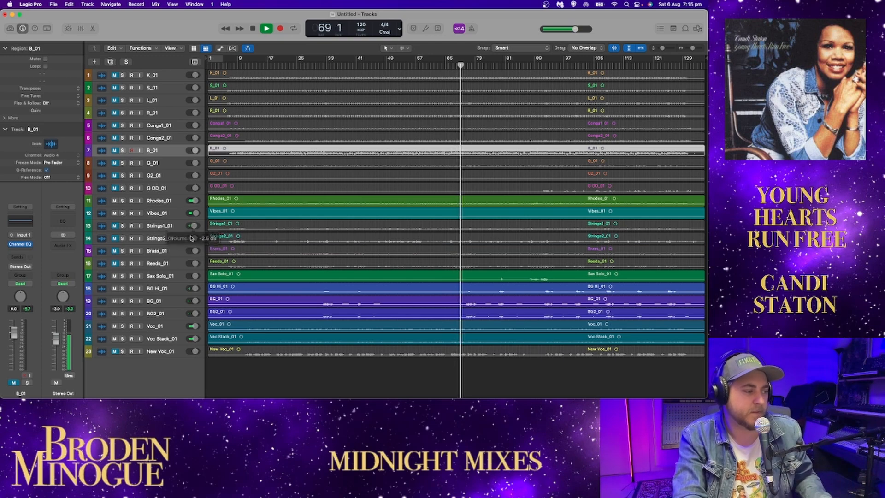
# Step: Solo the drum and percussion tracks K_01 through Conga1_01 during playback, and clear all the solos
pyautogui.moveTo(115, 225); pyautogui.dragTo(115, 239)
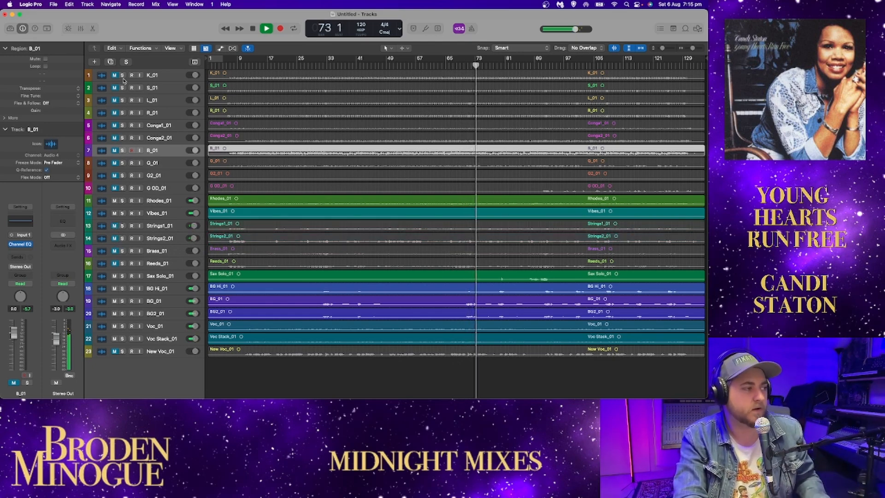
pyautogui.moveTo(123, 75); pyautogui.dragTo(122, 127)
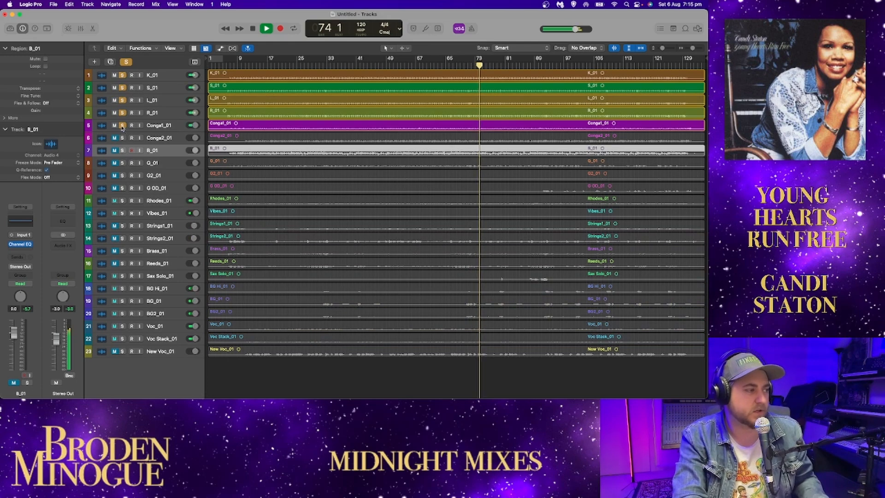
pyautogui.click(126, 62)
# Step: Unmute all the tracks from K_01 through Reeds_01 during playback, and stop near bar 87 with S_01 selected
pyautogui.moveTo(118, 75); pyautogui.dragTo(114, 120)
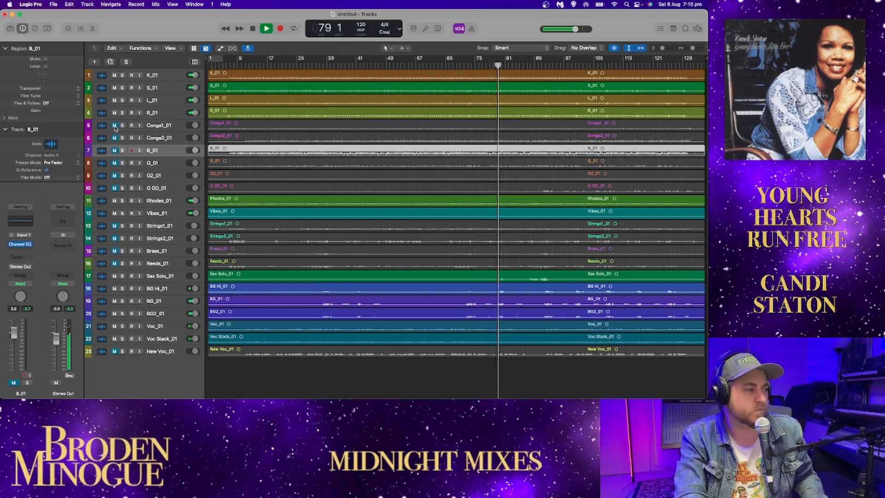
pyautogui.moveTo(114, 171); pyautogui.dragTo(110, 263)
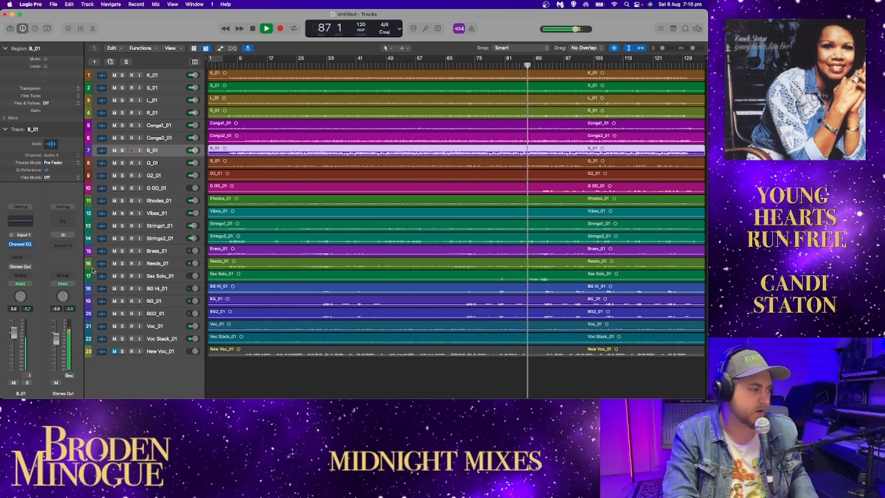
pyautogui.press('space')
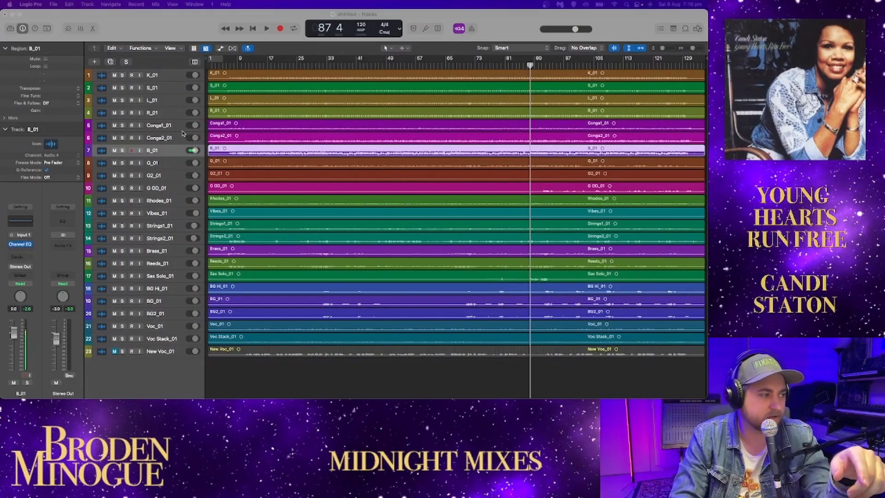
pyautogui.click(167, 86)
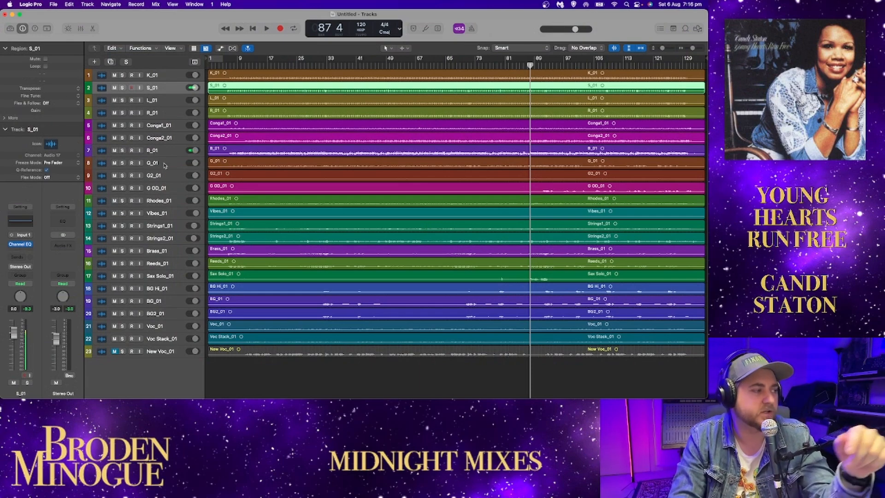